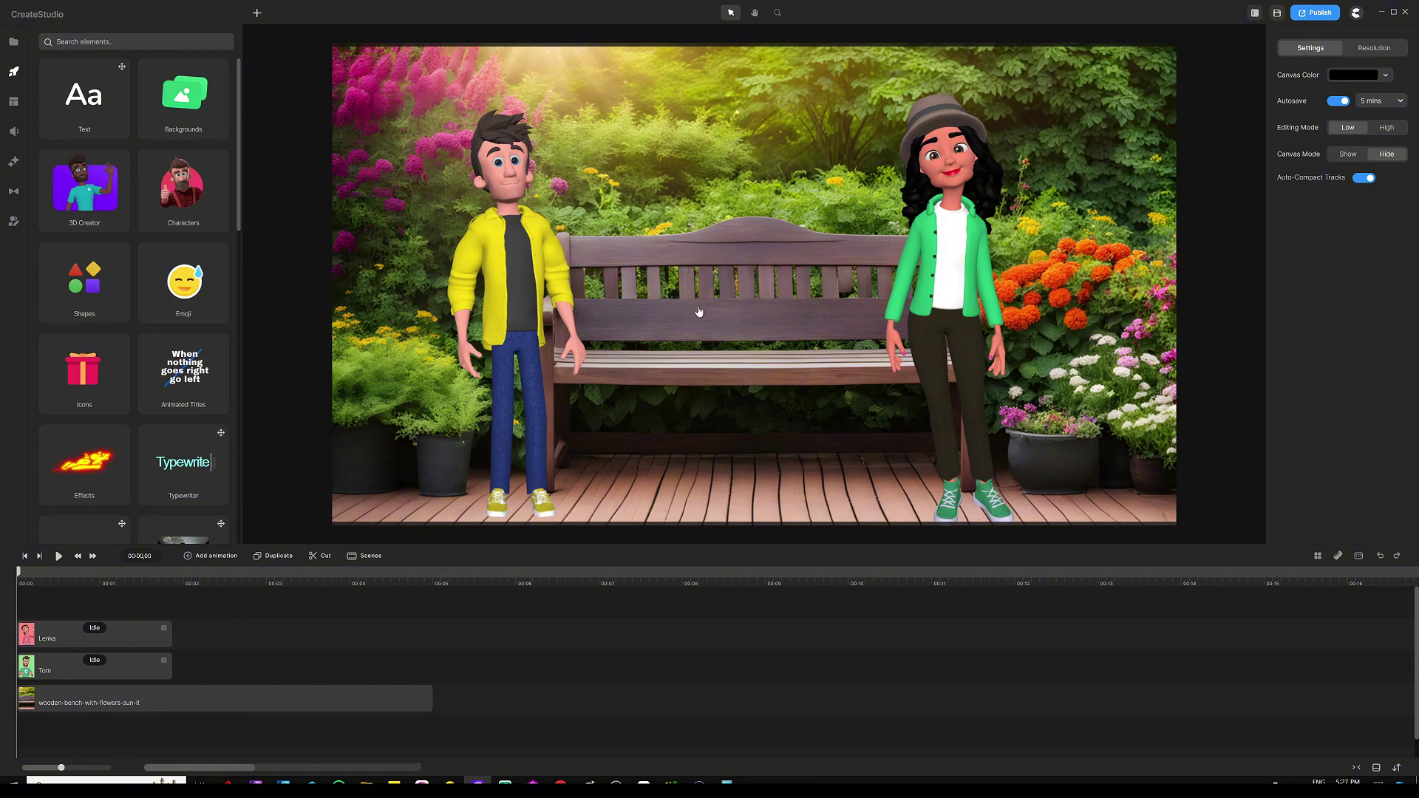
Step: Show the 3D character library and extend the wooden bench background clip to about 14 seconds on the timeline
{"action": "left_click", "coordinate": [521, 259]}
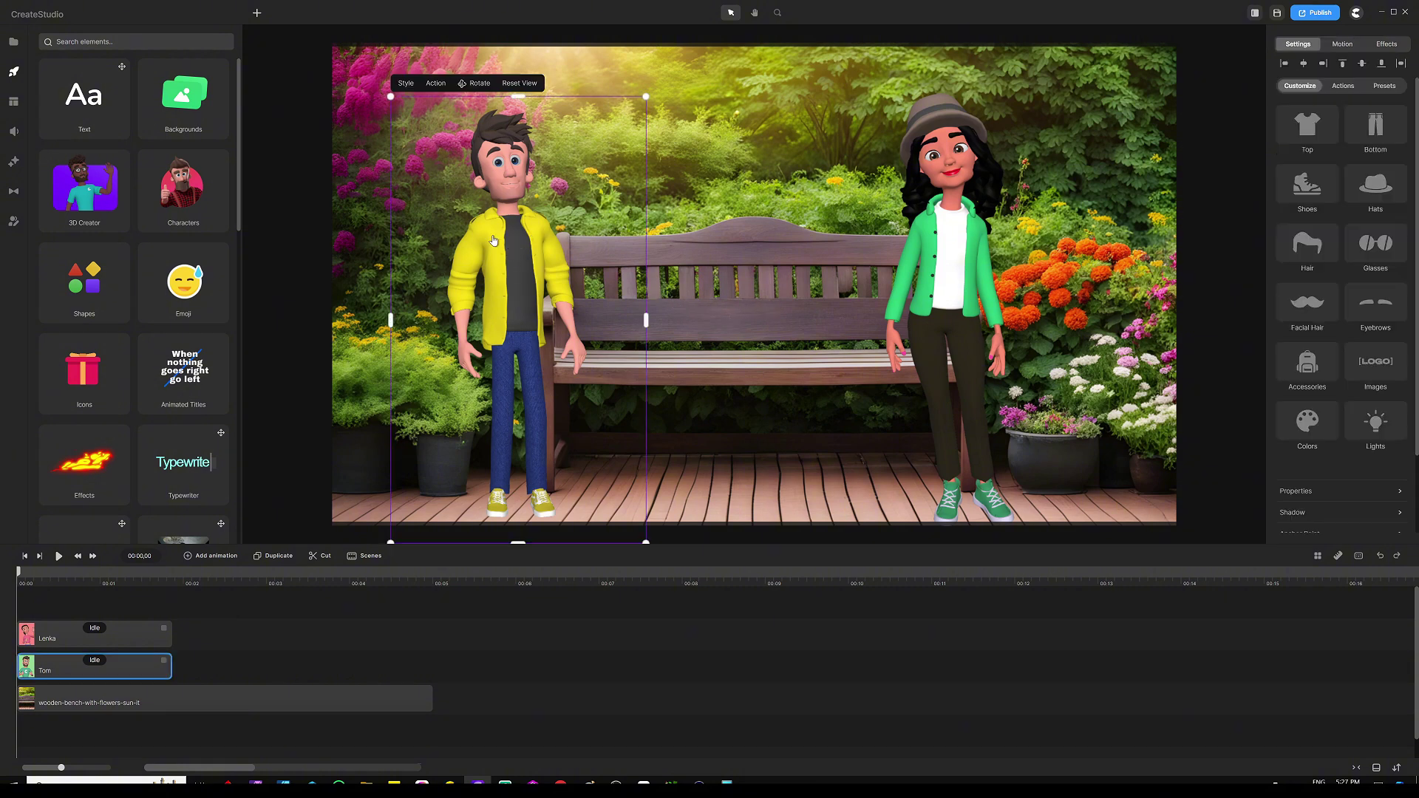
{"action": "left_click", "coordinate": [14, 222]}
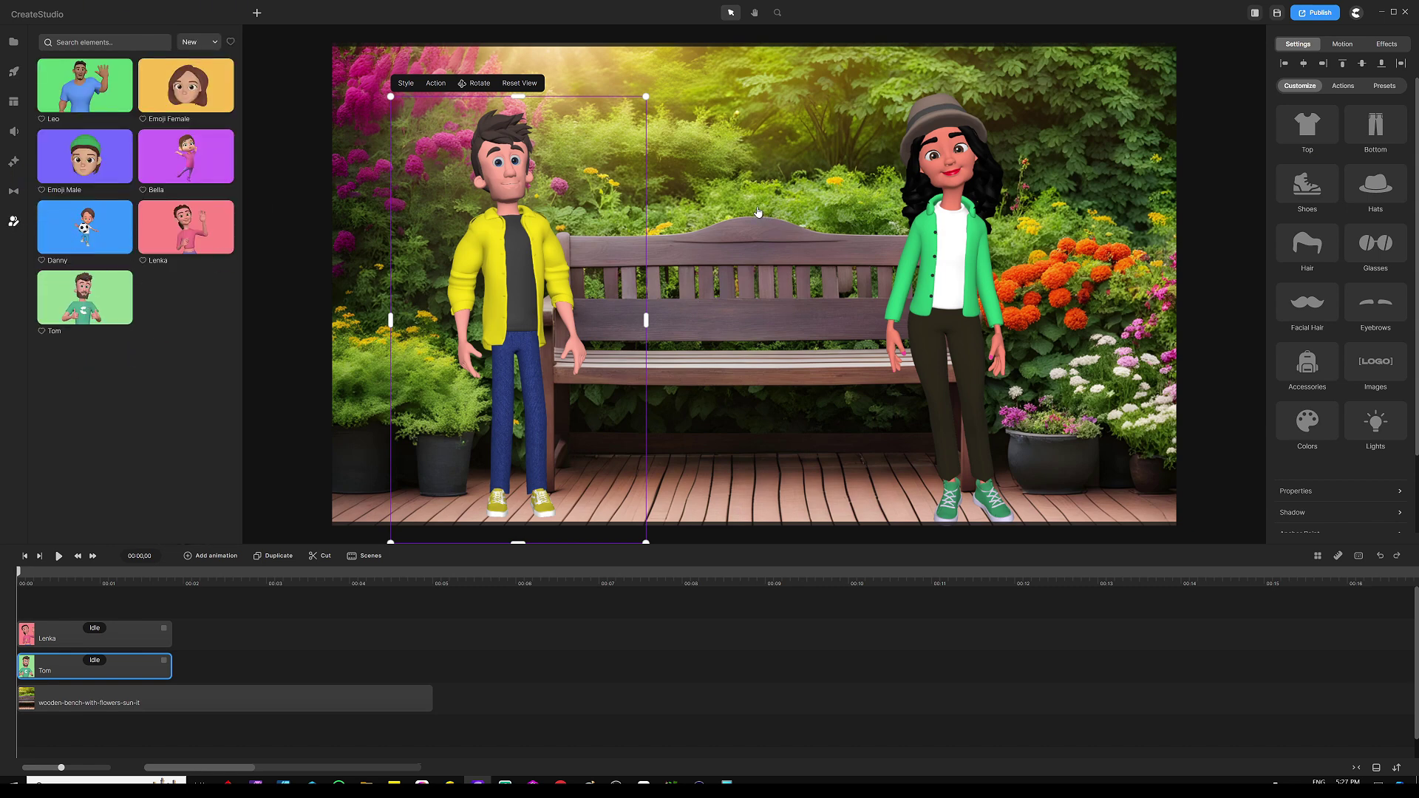
{"action": "left_click", "coordinate": [441, 641]}
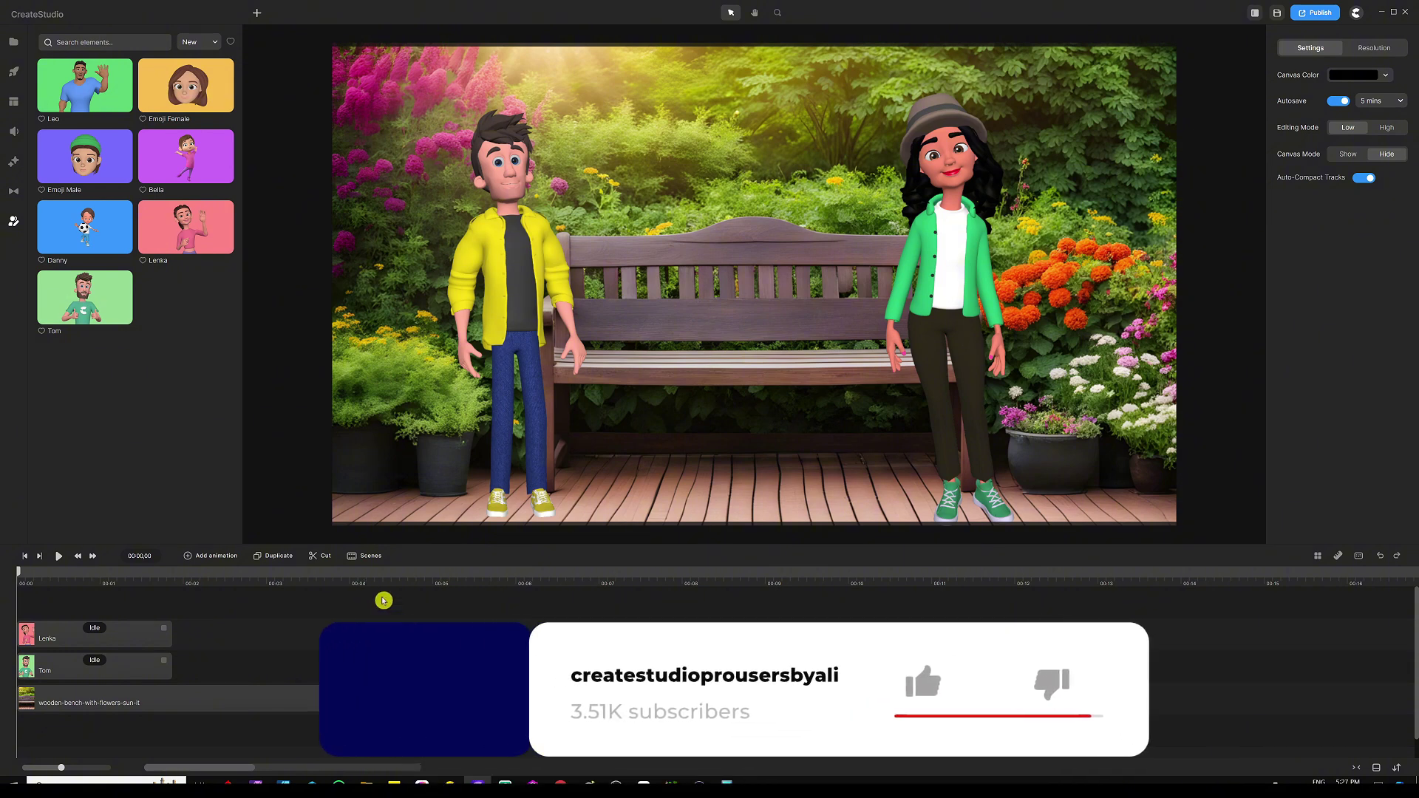
{"action": "left_click", "coordinate": [961, 699]}
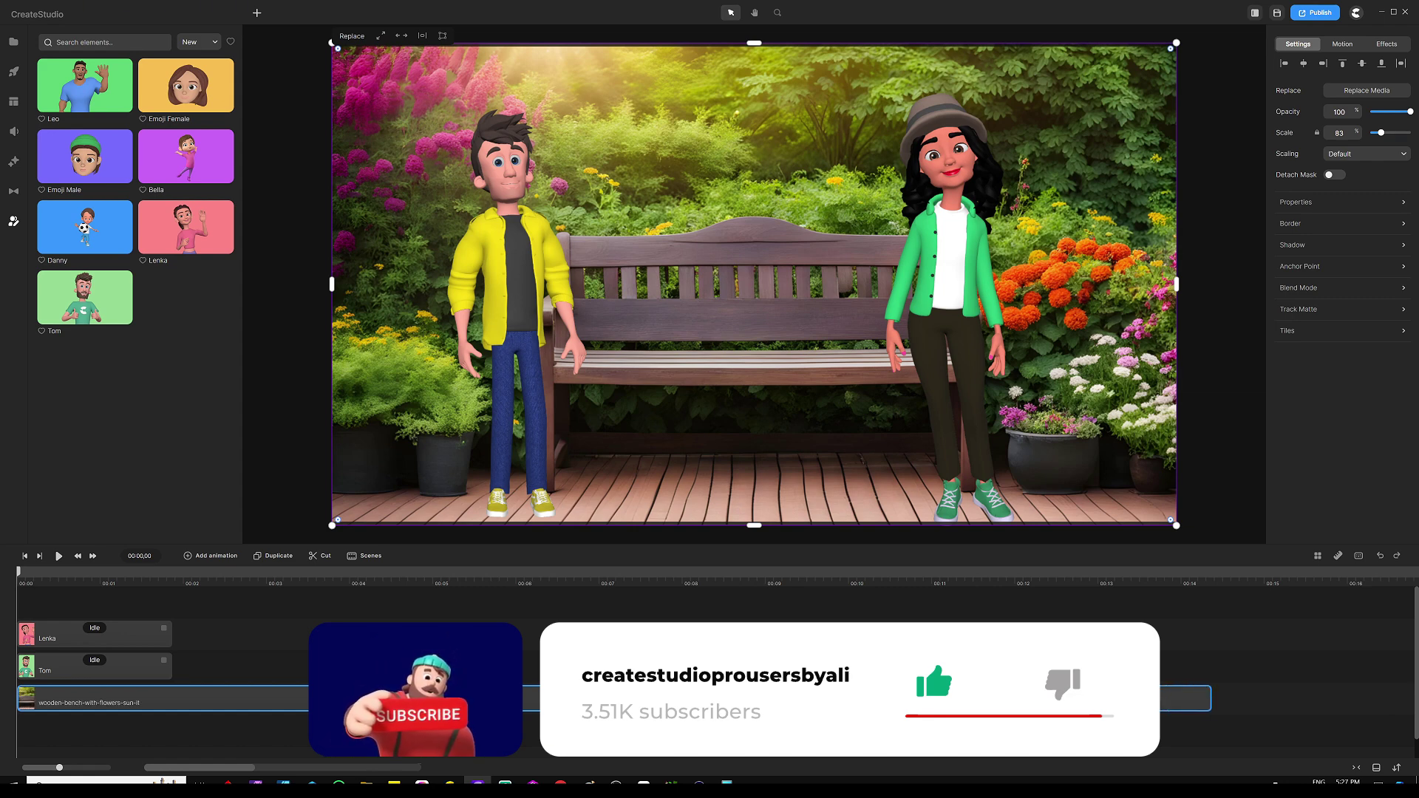
{"action": "left_click", "coordinate": [288, 638]}
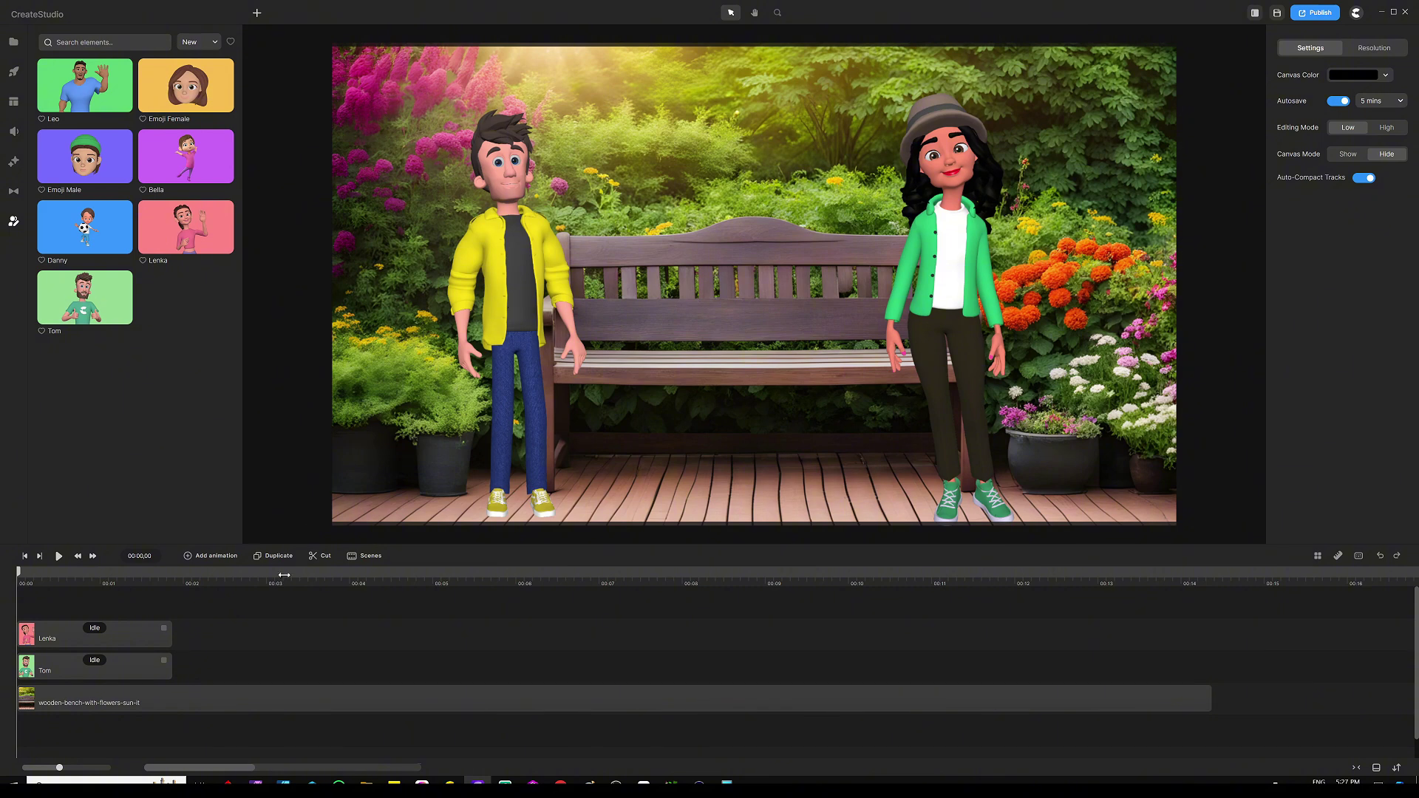
Step: Reorder the timeline tracks so that Tom's track sits above Lenka's
{"action": "left_click_drag", "start_coordinate": [140, 672], "coordinate": [97, 704]}
{"action": "left_click_drag", "start_coordinate": [104, 648], "coordinate": [107, 670]}
{"action": "left_click", "coordinate": [248, 647]}
Step: Change Tom's Idle action to Walking and add the Shaking Hands and Sitting actions after it
{"action": "left_click", "coordinate": [510, 249]}
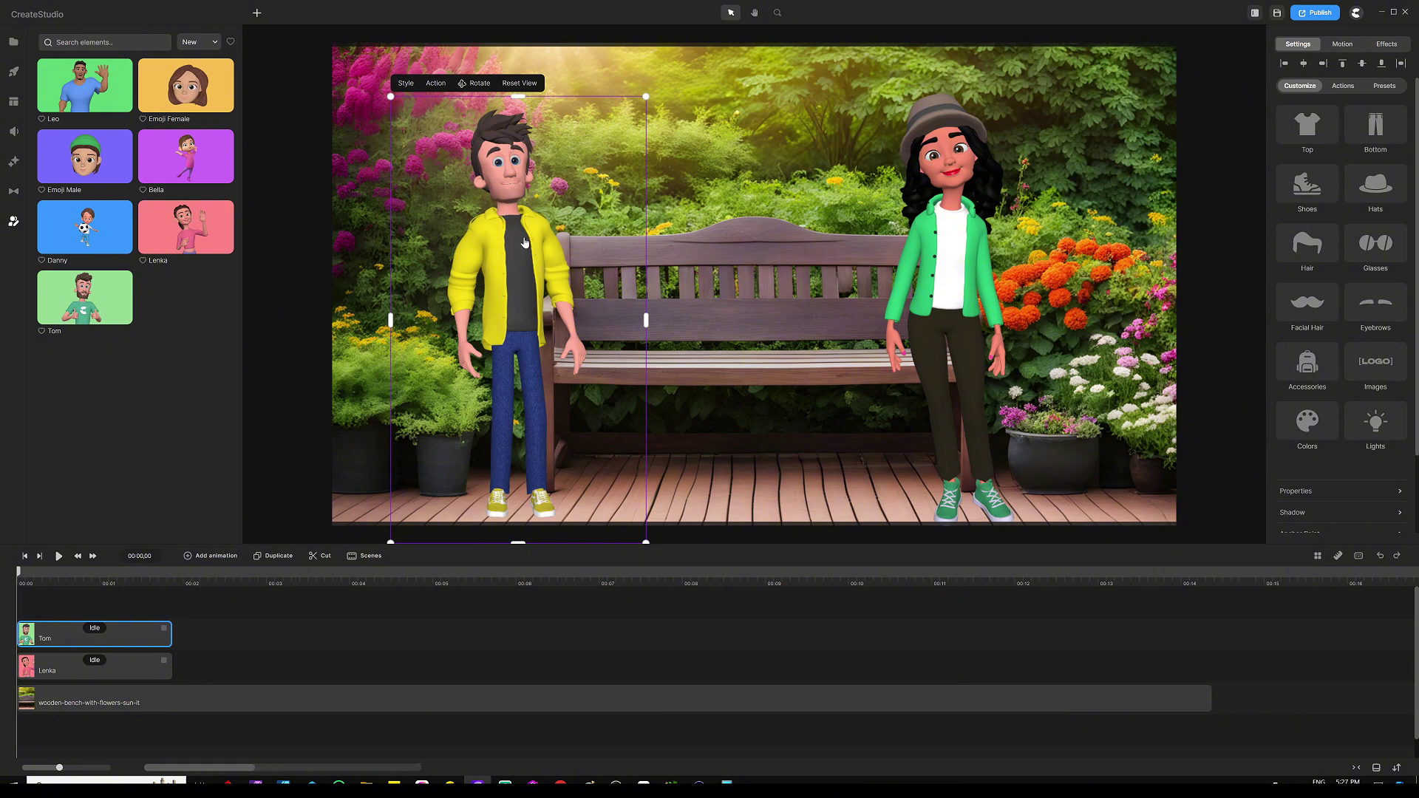
{"action": "left_click", "coordinate": [1344, 87]}
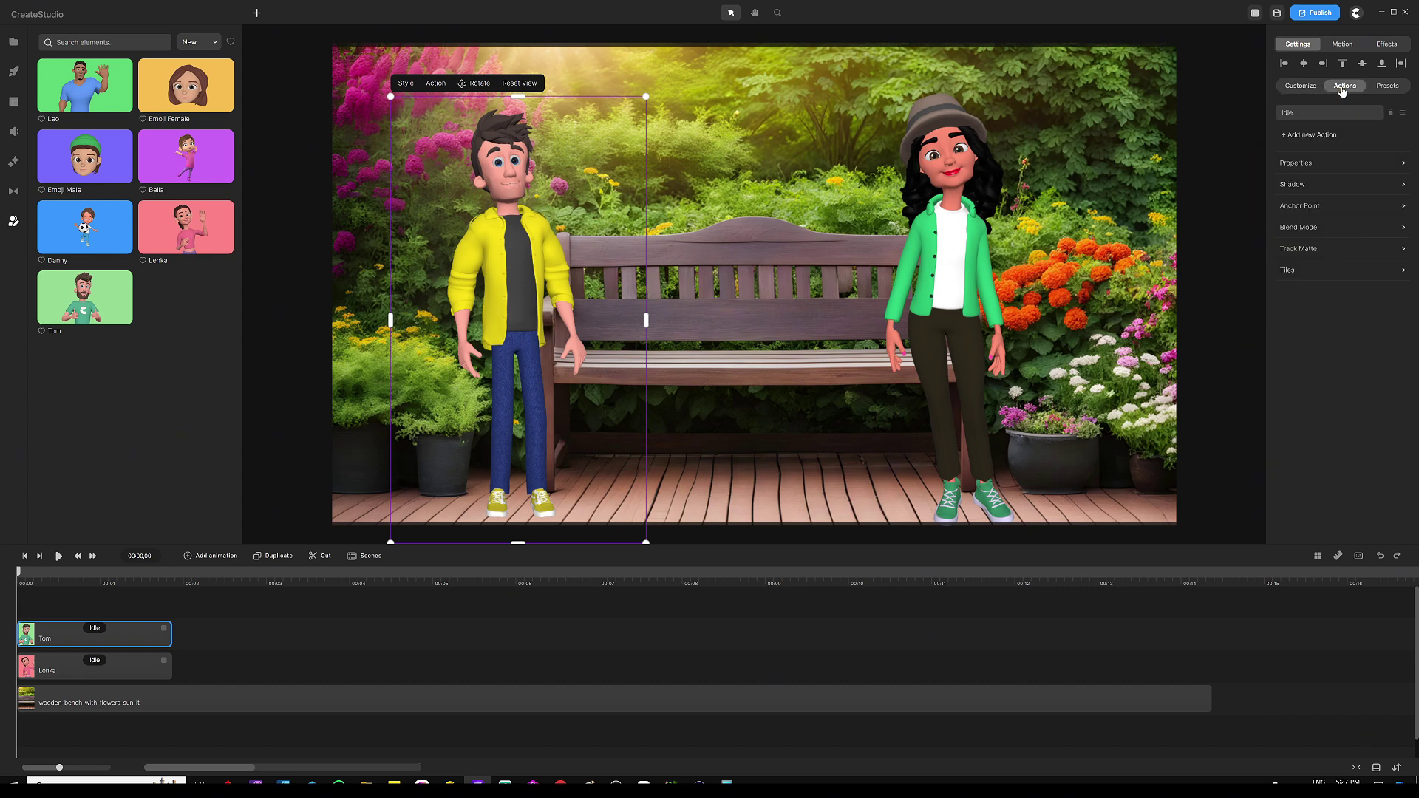
{"action": "left_click", "coordinate": [1310, 116]}
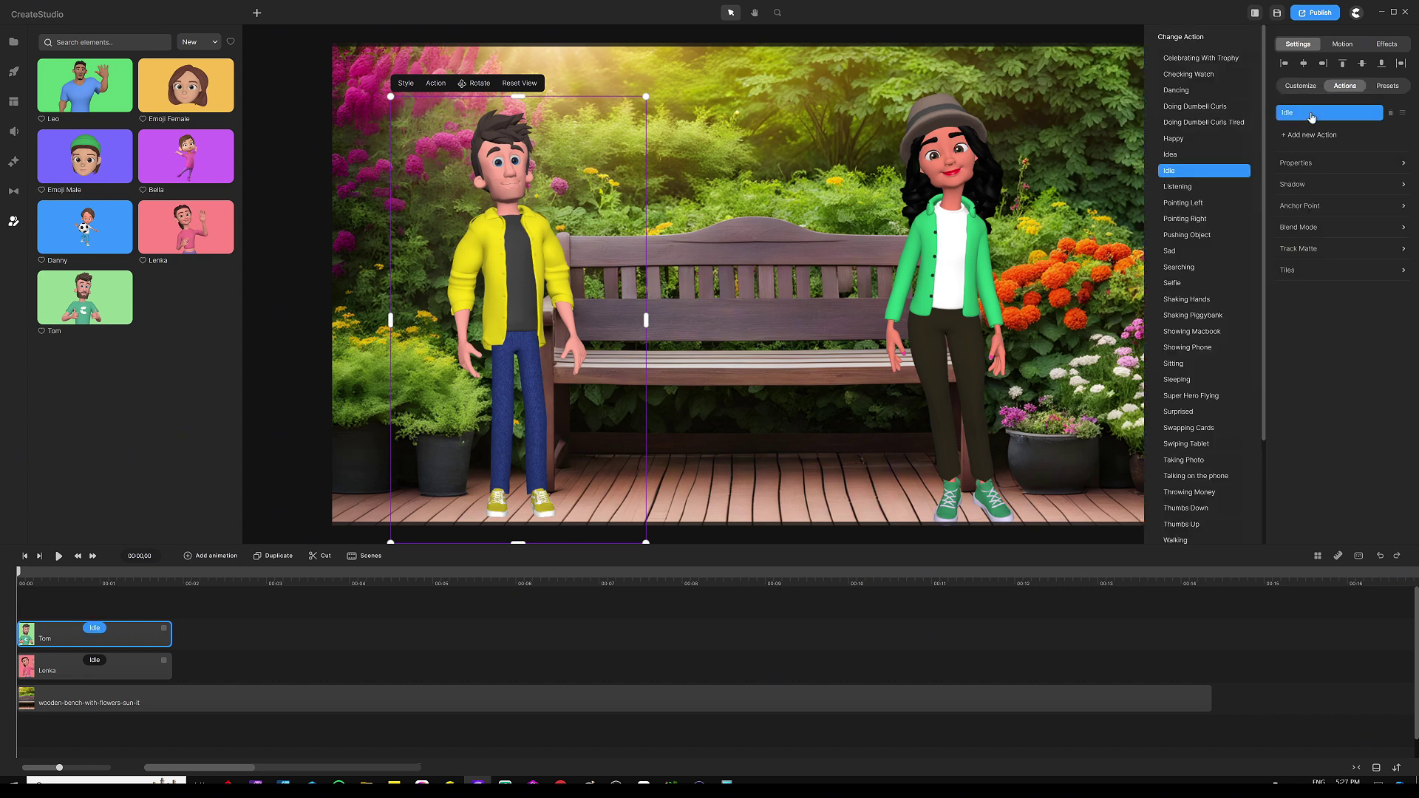
{"action": "scroll", "coordinate": [1204, 274], "scroll_direction": "down", "scroll_amount": 2}
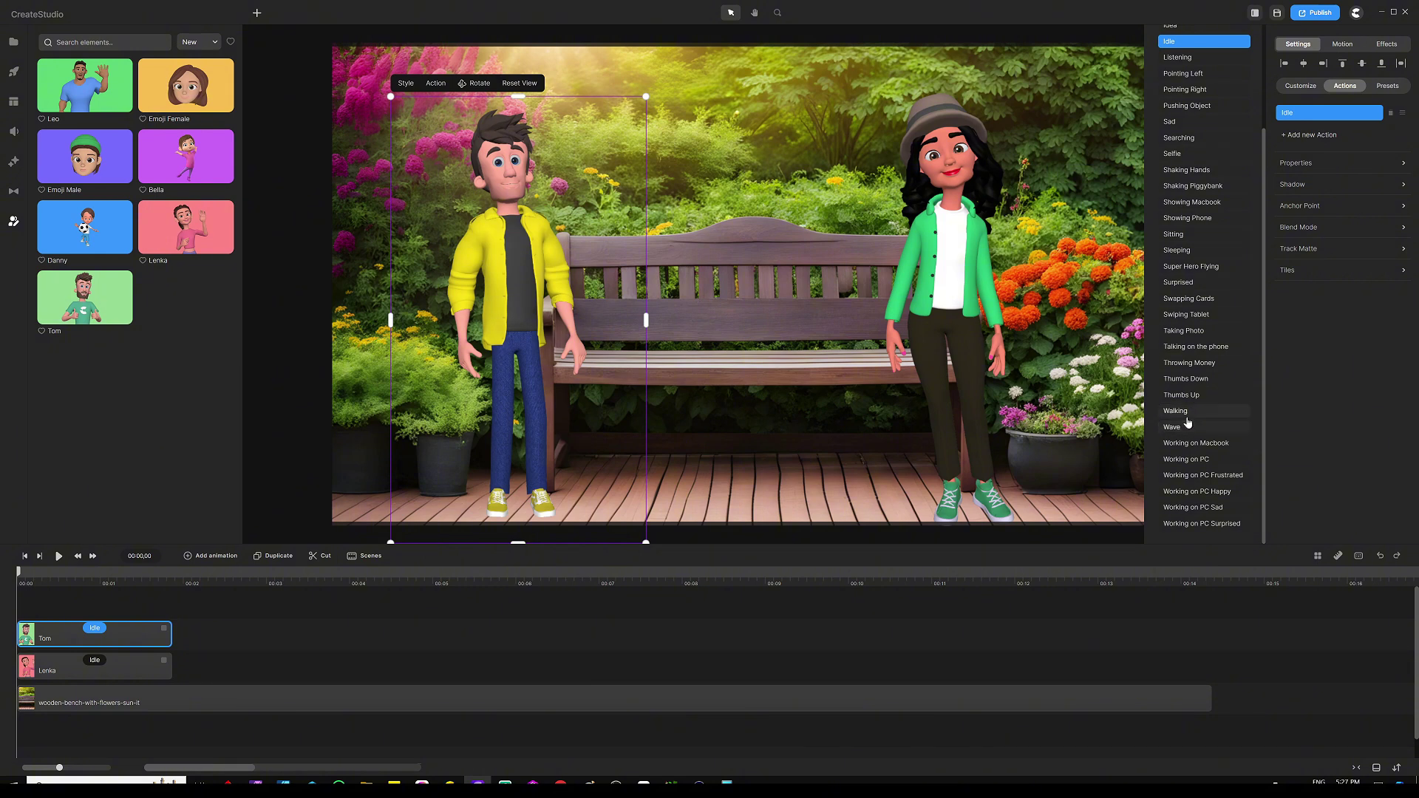
{"action": "left_click", "coordinate": [1212, 411]}
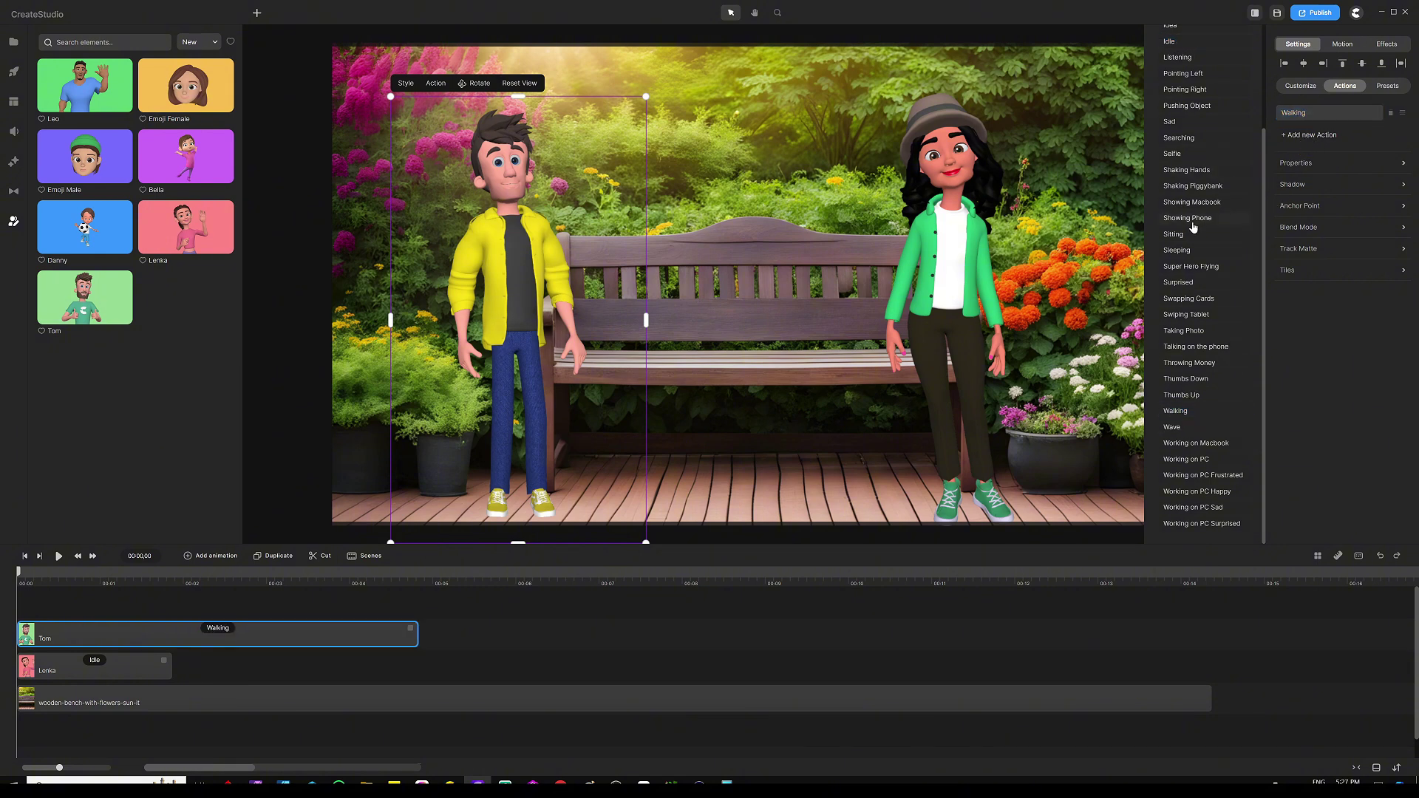
{"action": "left_click", "coordinate": [1189, 171]}
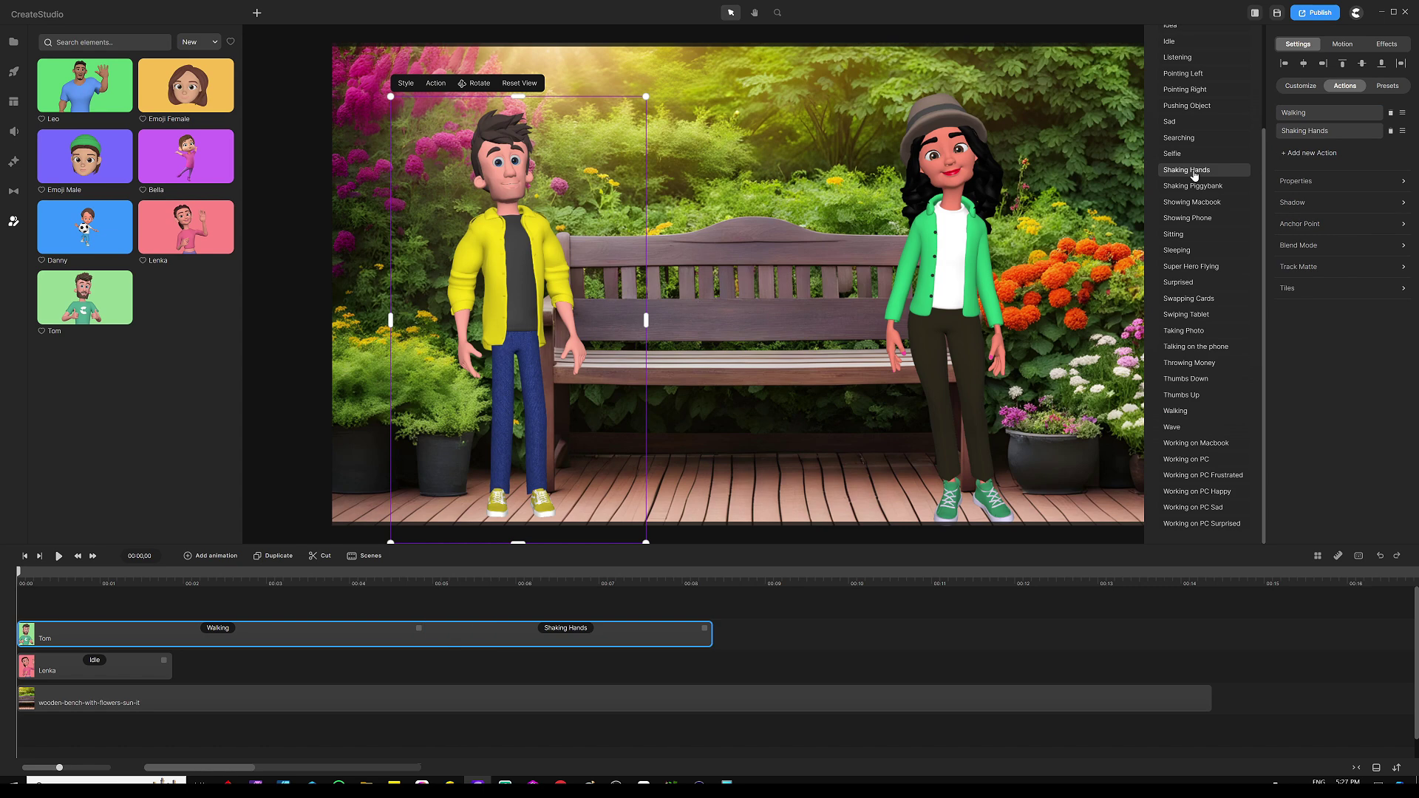
{"action": "left_click", "coordinate": [1323, 153]}
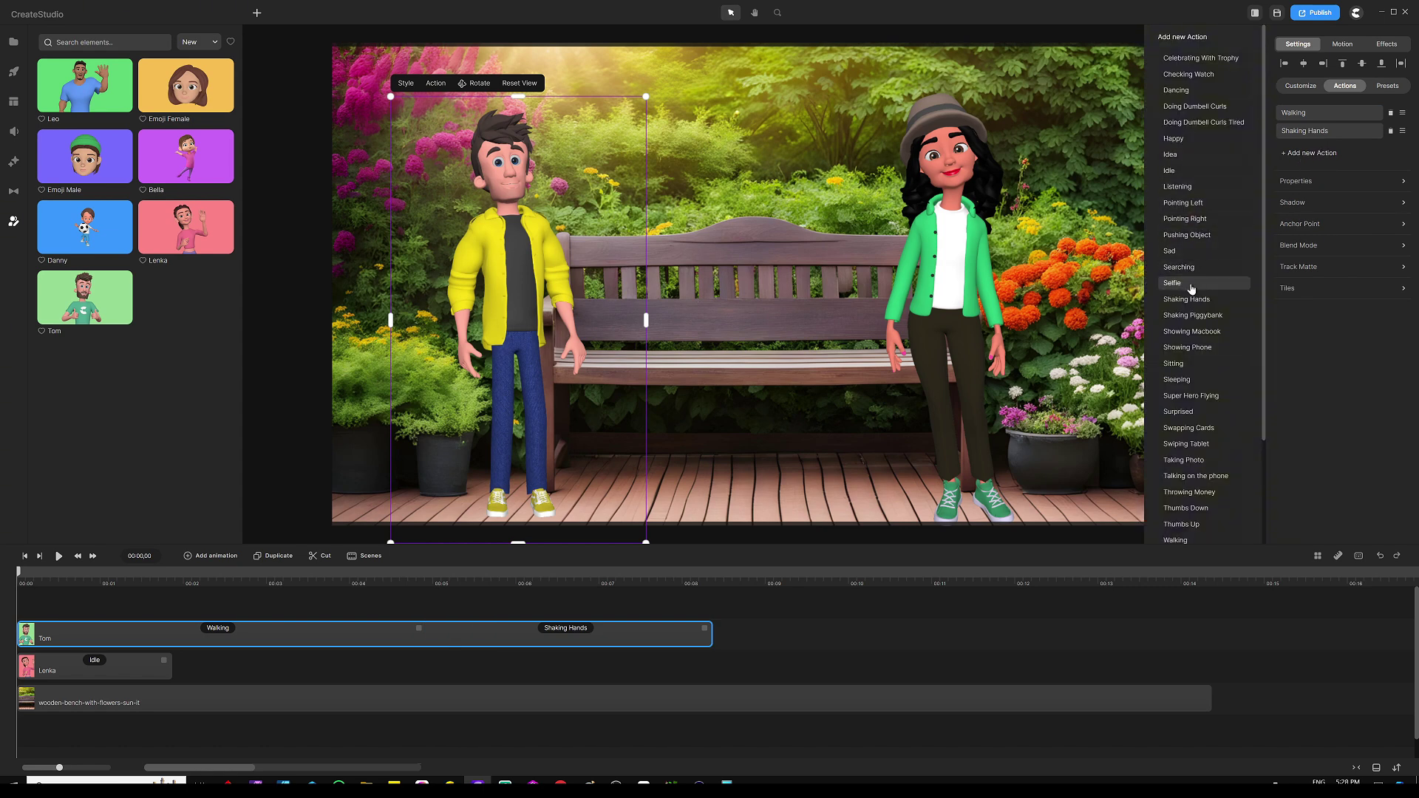
{"action": "left_click", "coordinate": [1185, 364]}
{"action": "left_click", "coordinate": [650, 604]}
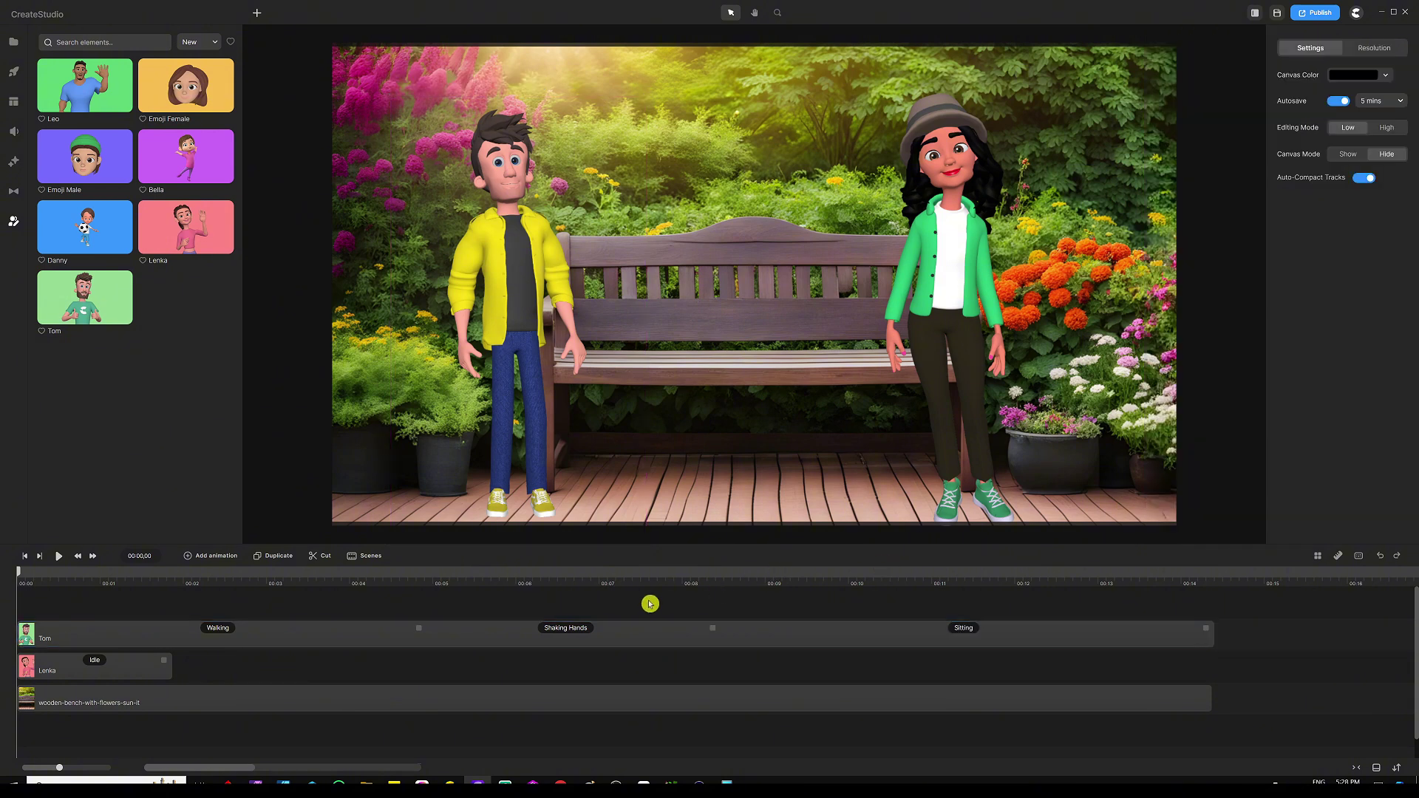
Step: Give Lenka the same action sequence: replace Idle with Walking, followed by Shaking Hands and Sitting
{"action": "left_click", "coordinate": [959, 207]}
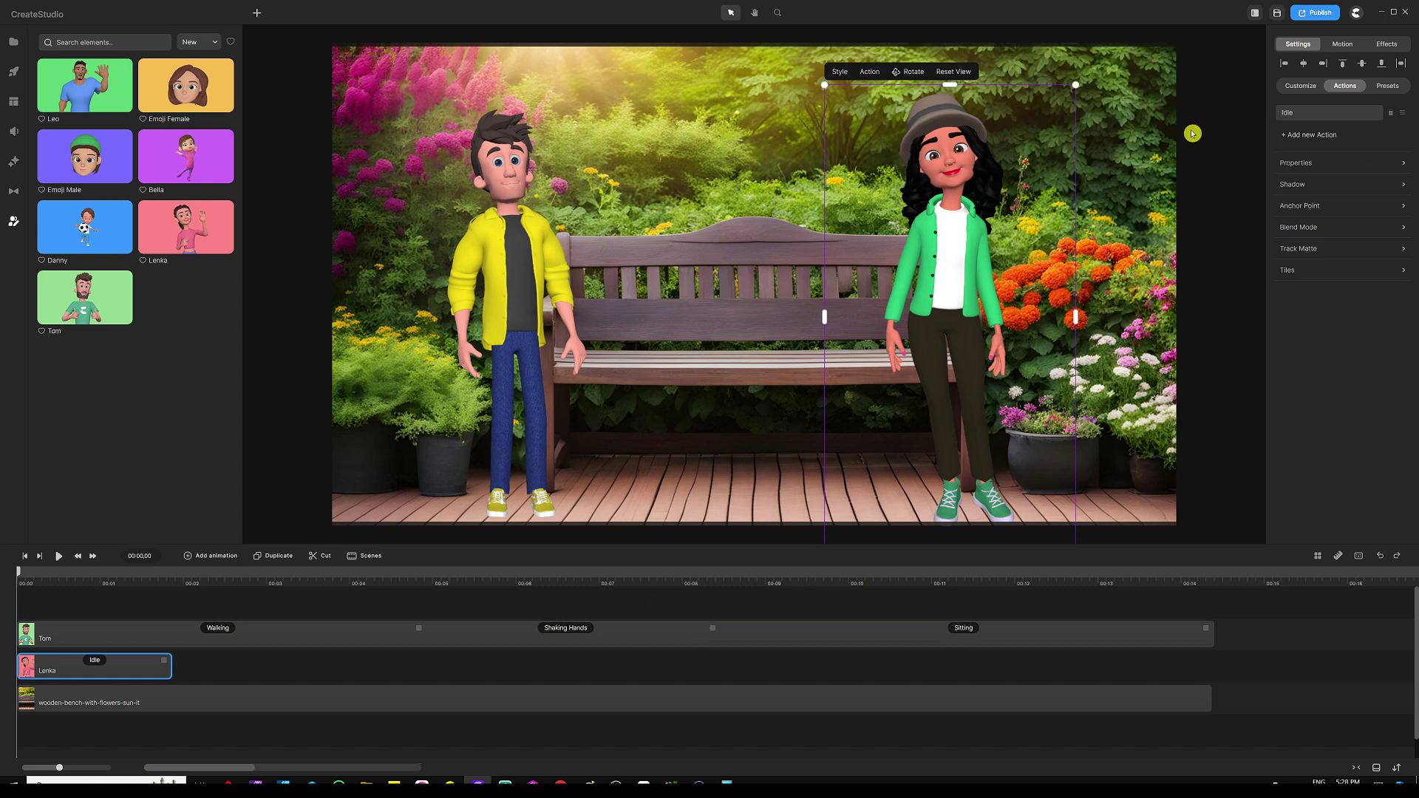
{"action": "left_click", "coordinate": [1292, 118]}
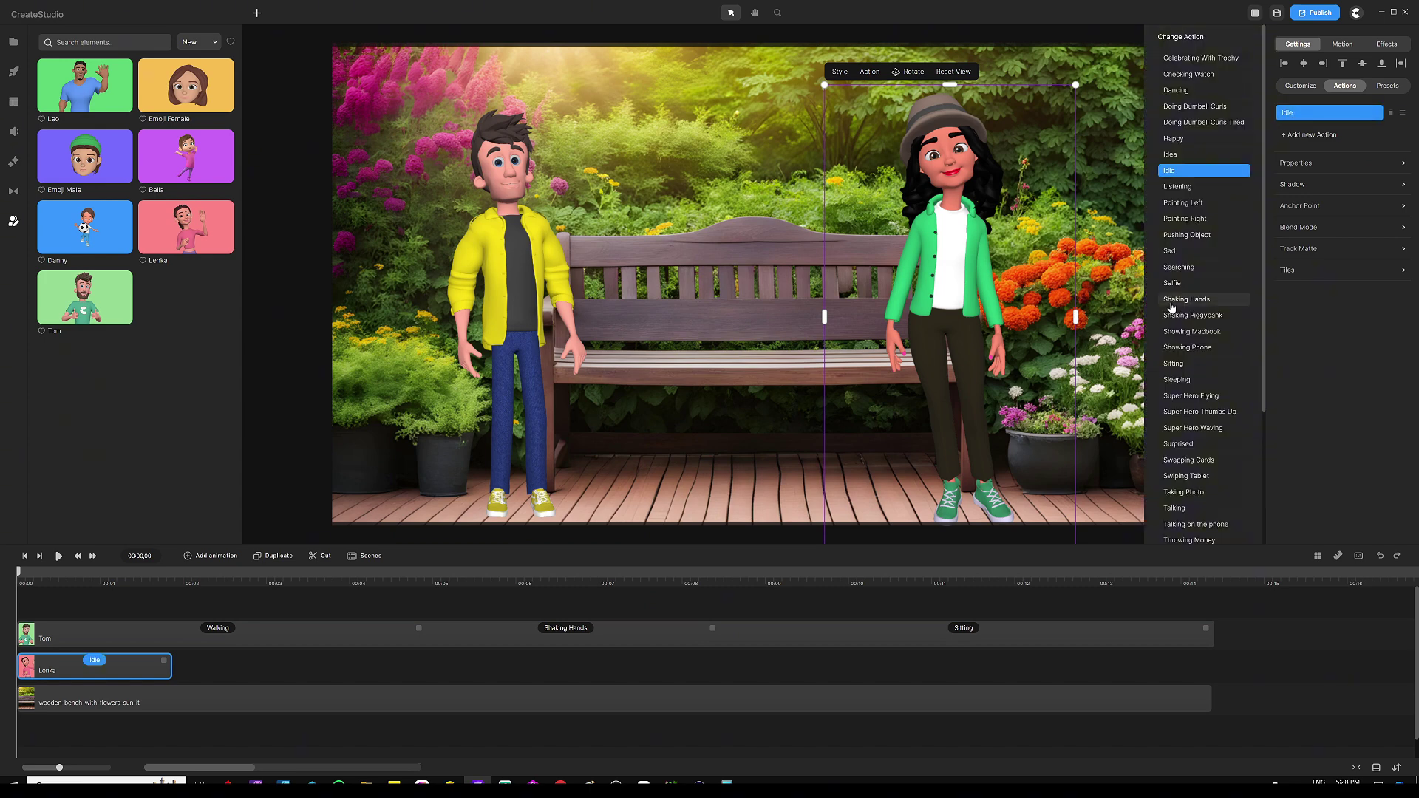
{"action": "scroll", "coordinate": [1197, 318], "scroll_direction": "down", "scroll_amount": 5}
{"action": "left_click", "coordinate": [1175, 411]}
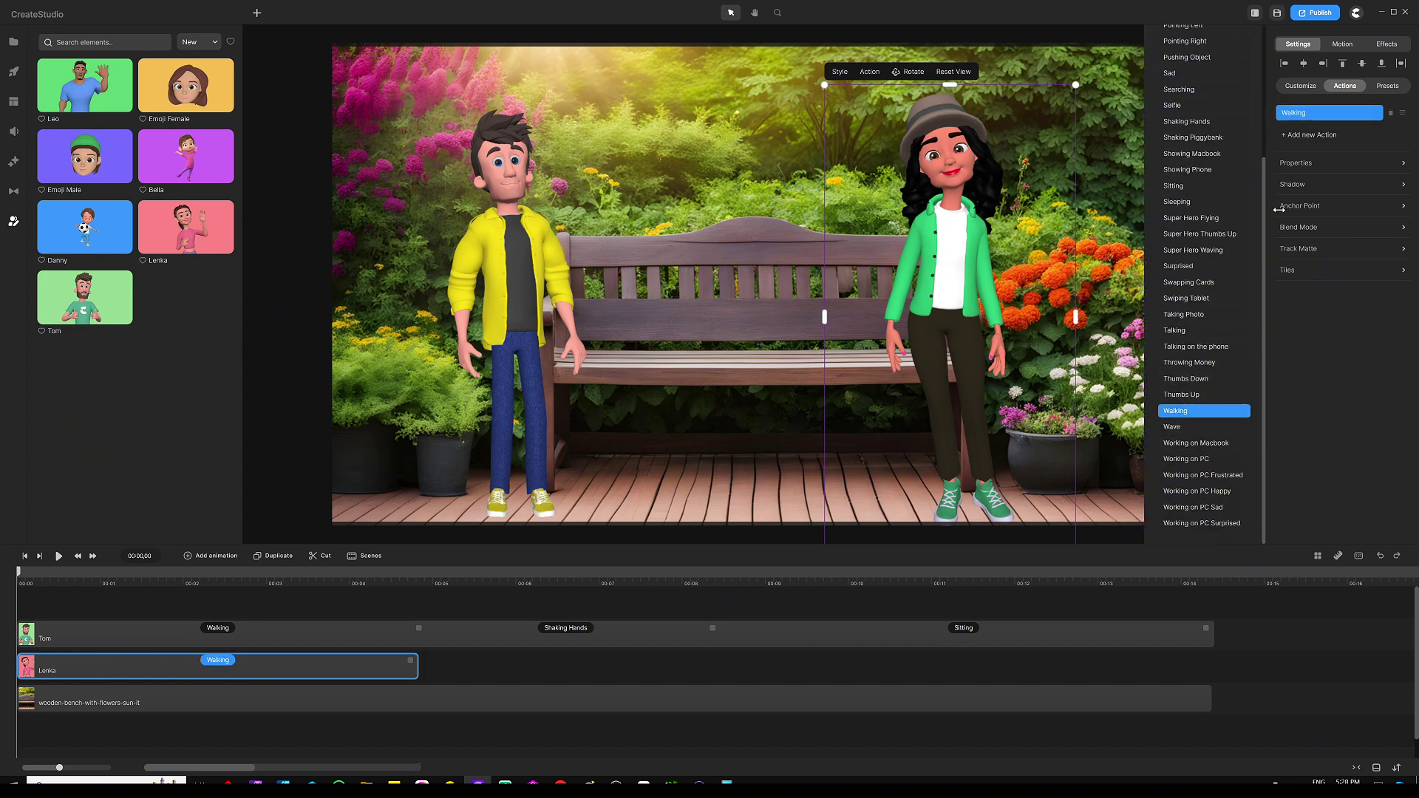
{"action": "left_click", "coordinate": [1296, 148]}
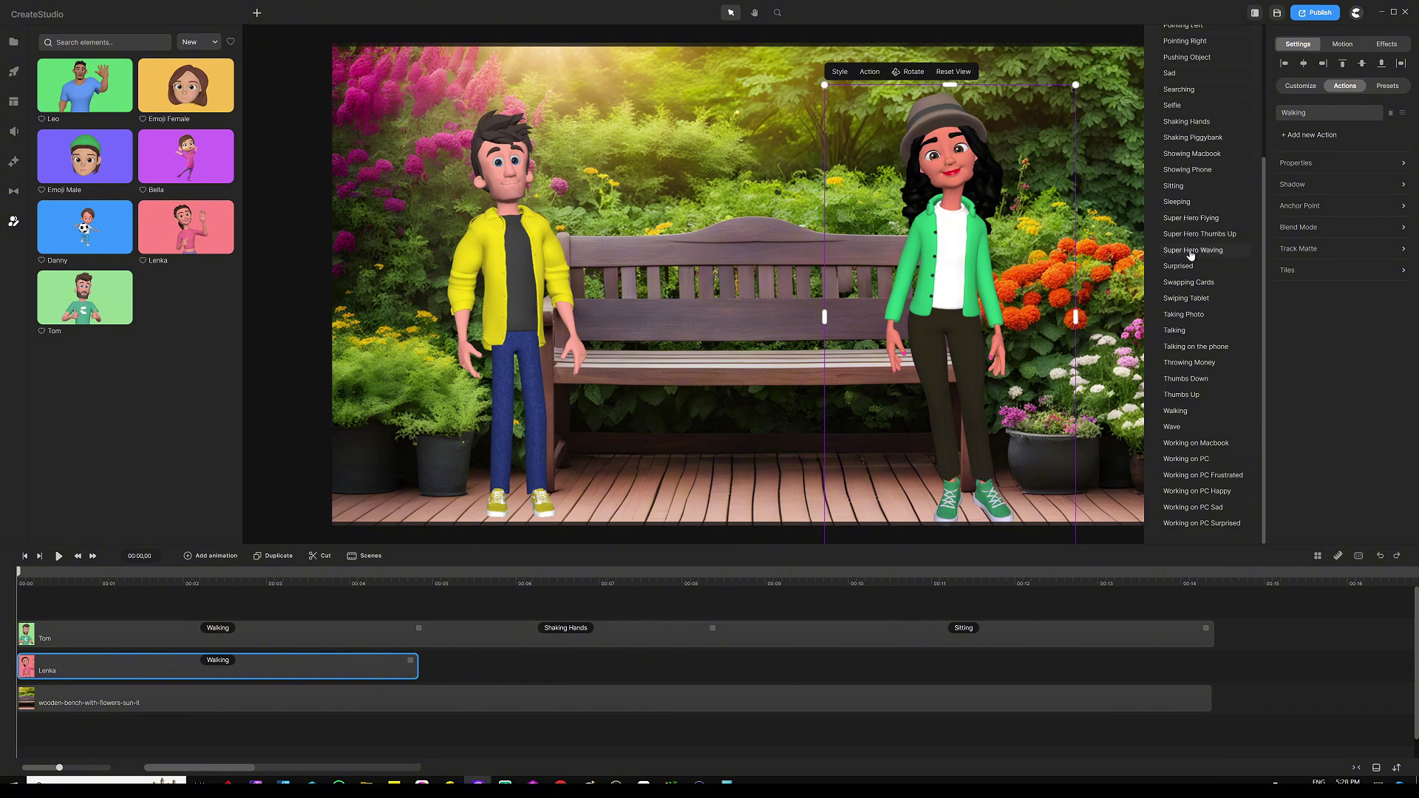
{"action": "left_click", "coordinate": [1187, 121]}
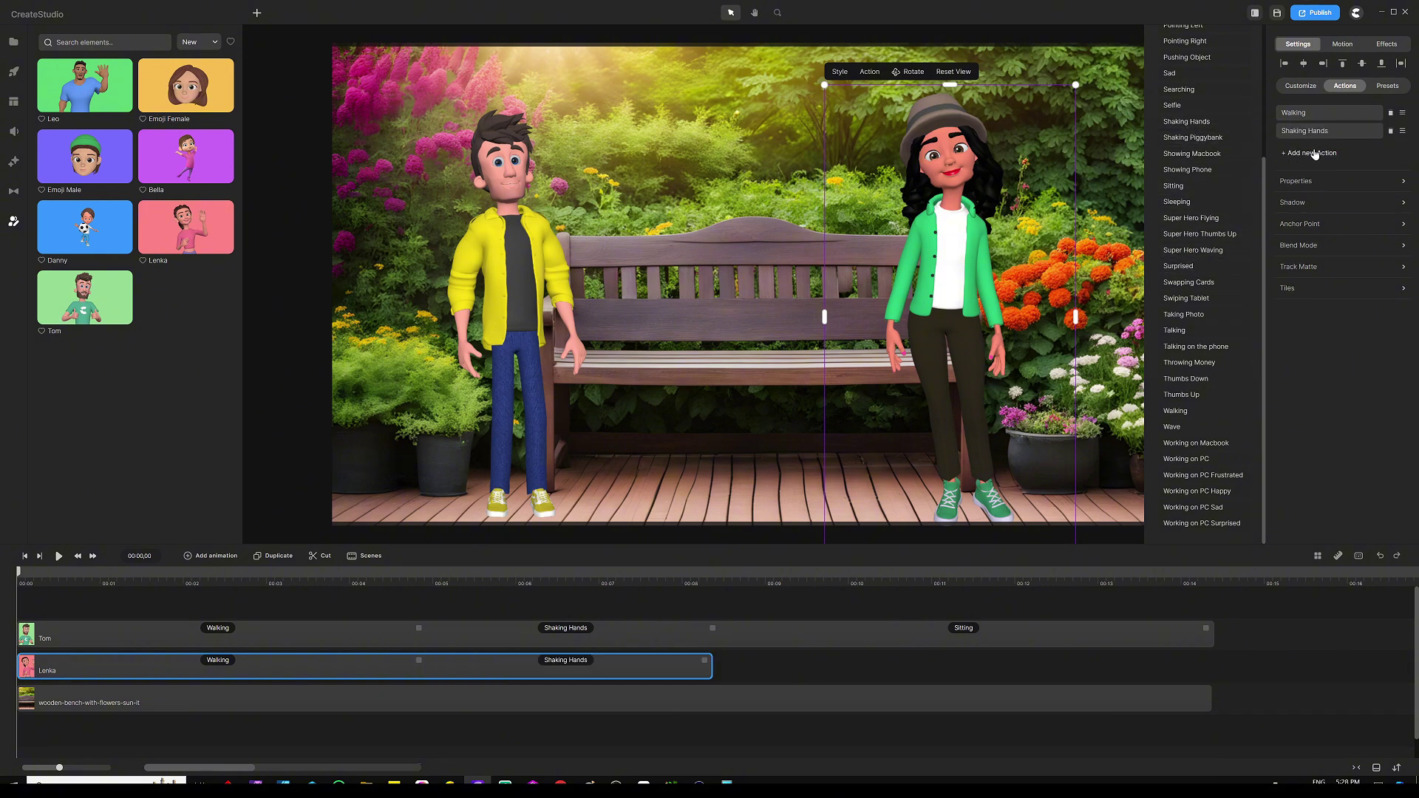
{"action": "left_click", "coordinate": [1175, 187]}
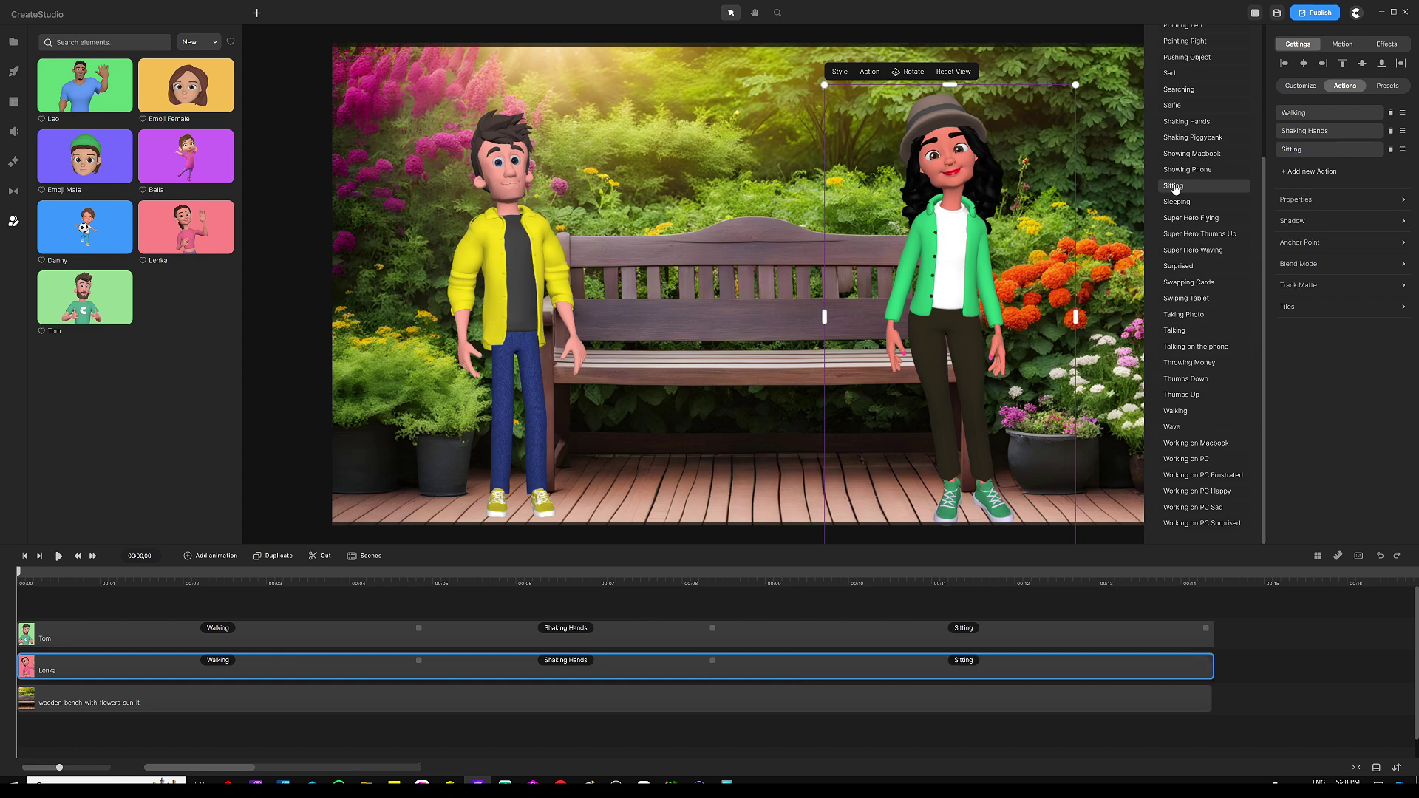
{"action": "left_click", "coordinate": [1146, 607]}
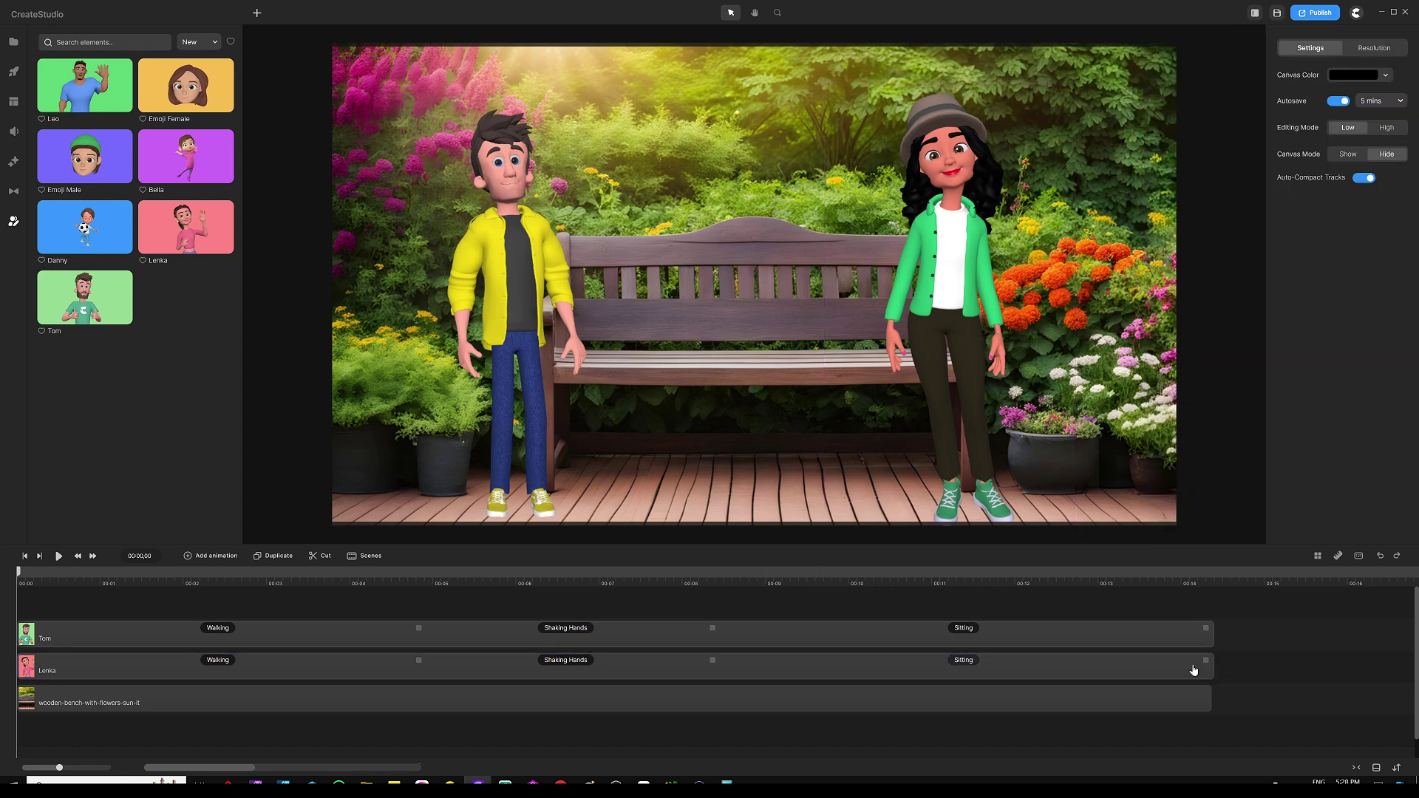
Step: Extend the wooden bench background clip slightly so it ends together with the two character clips
{"action": "left_click", "coordinate": [1205, 697]}
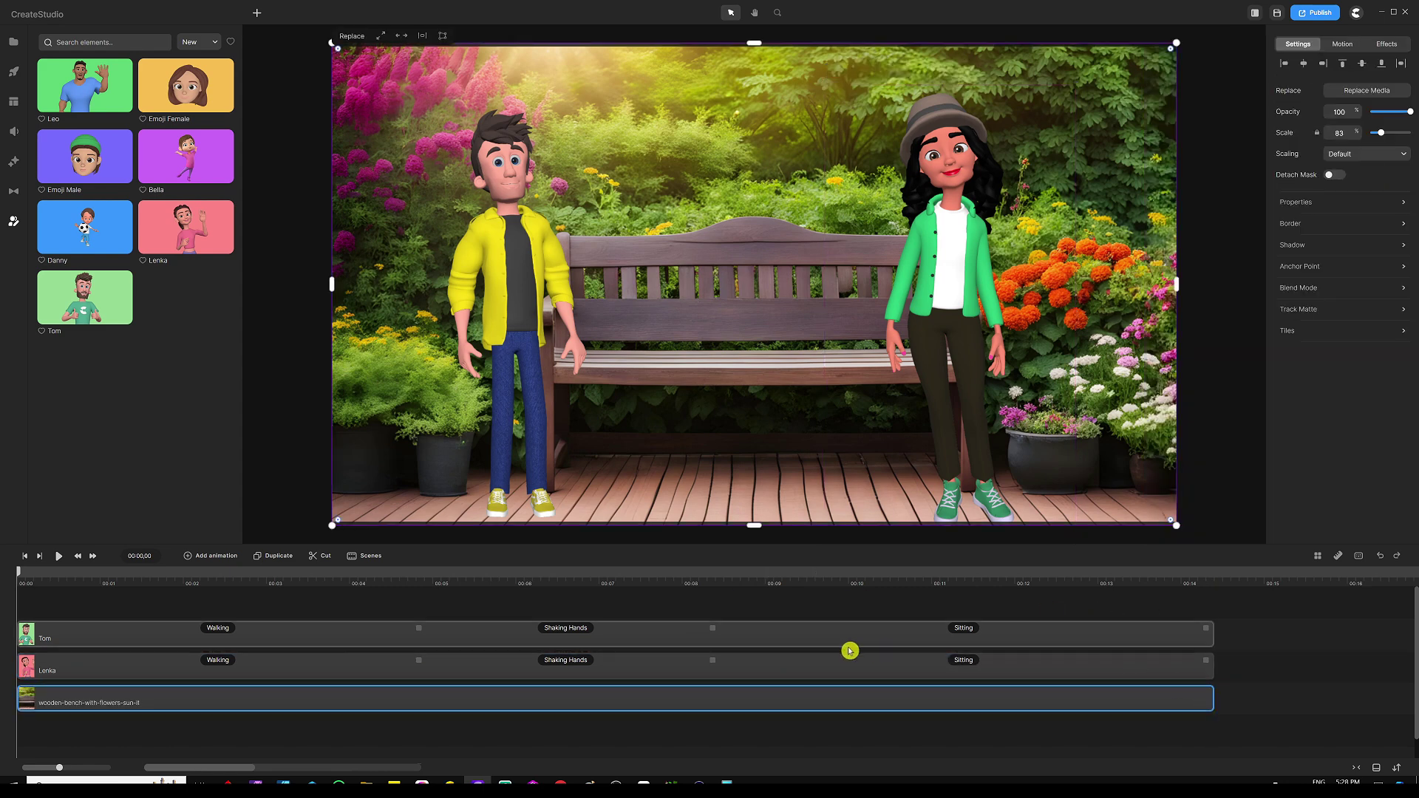
{"action": "left_click", "coordinate": [611, 612]}
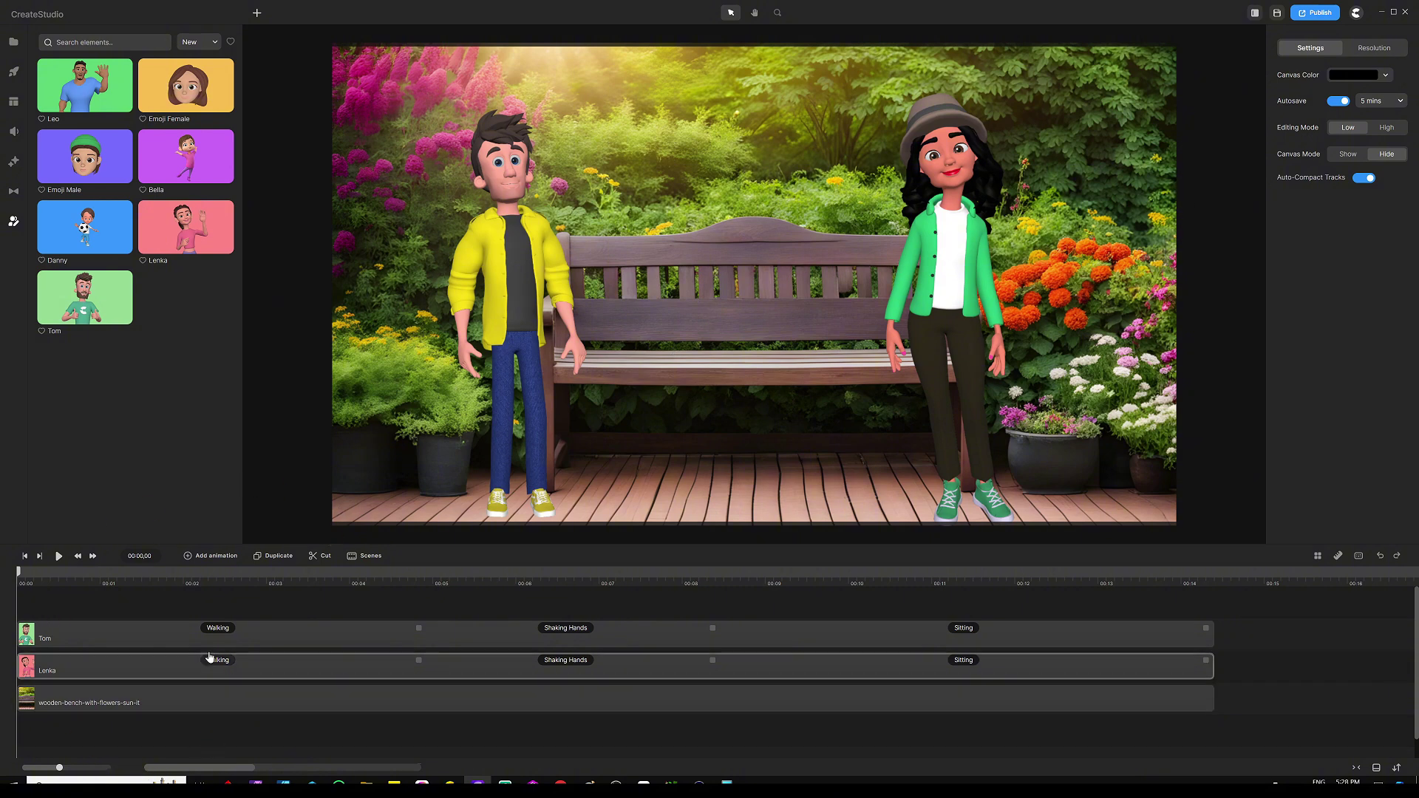
Step: Enable Disable Start for Tom's Walking action
{"action": "left_click", "coordinate": [517, 235]}
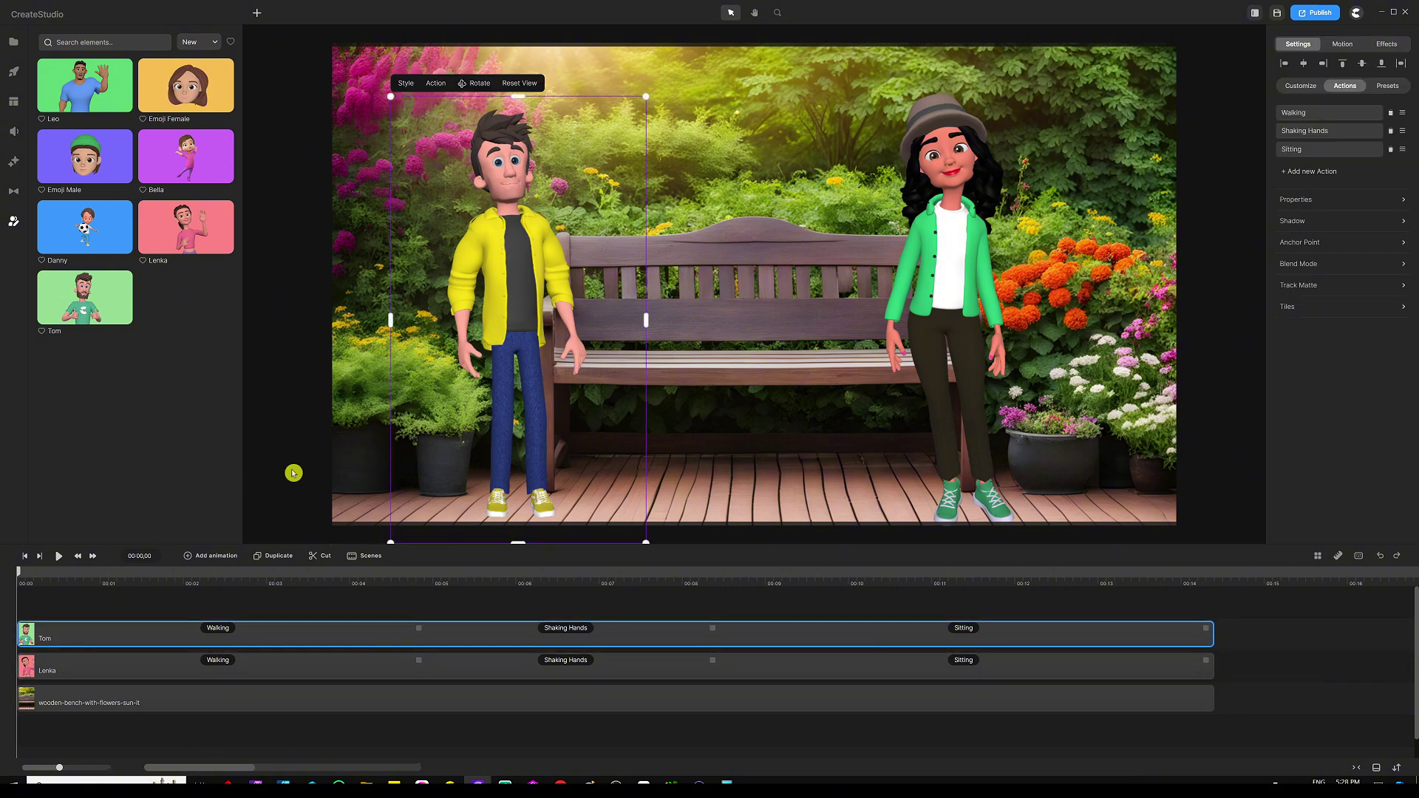
{"action": "left_click", "coordinate": [218, 630]}
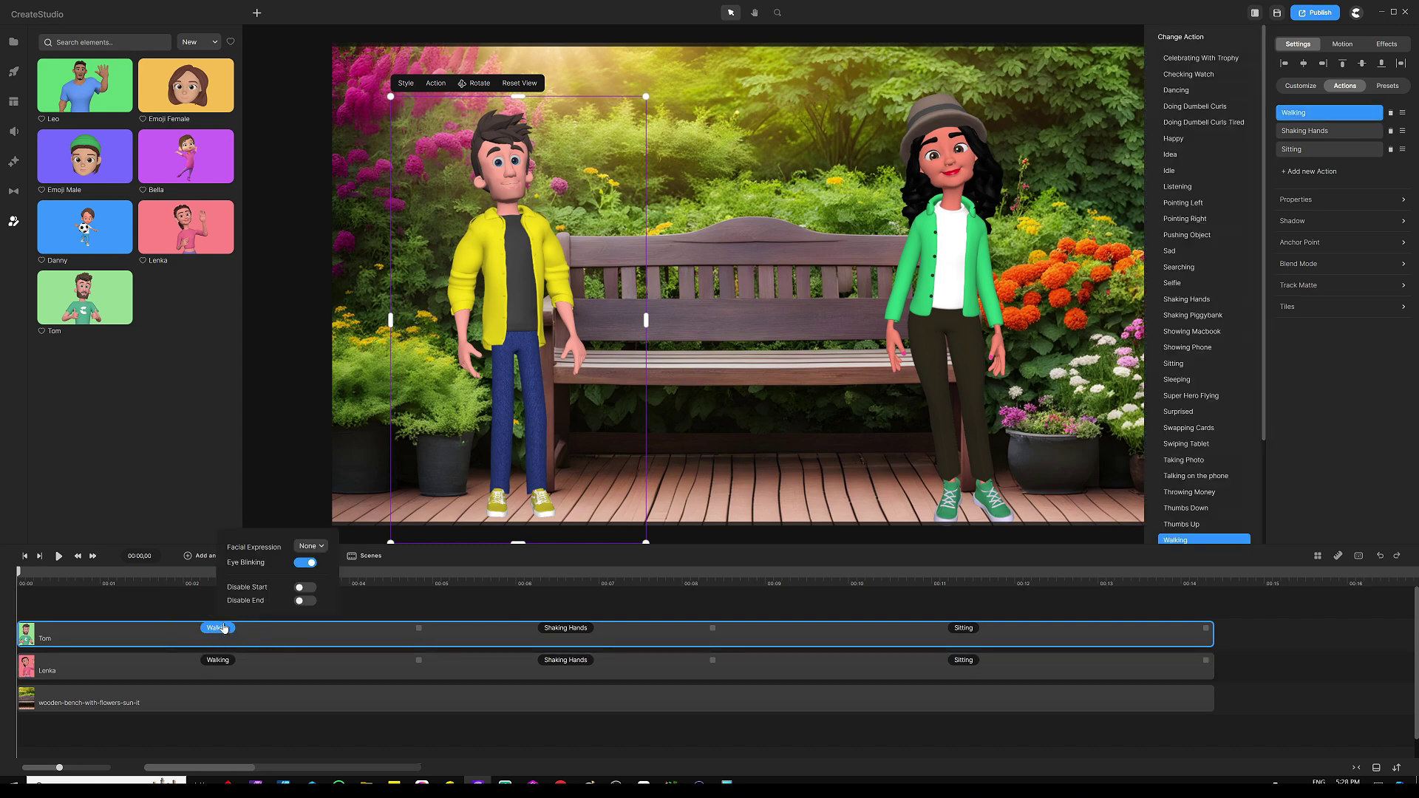
{"action": "left_click", "coordinate": [298, 591]}
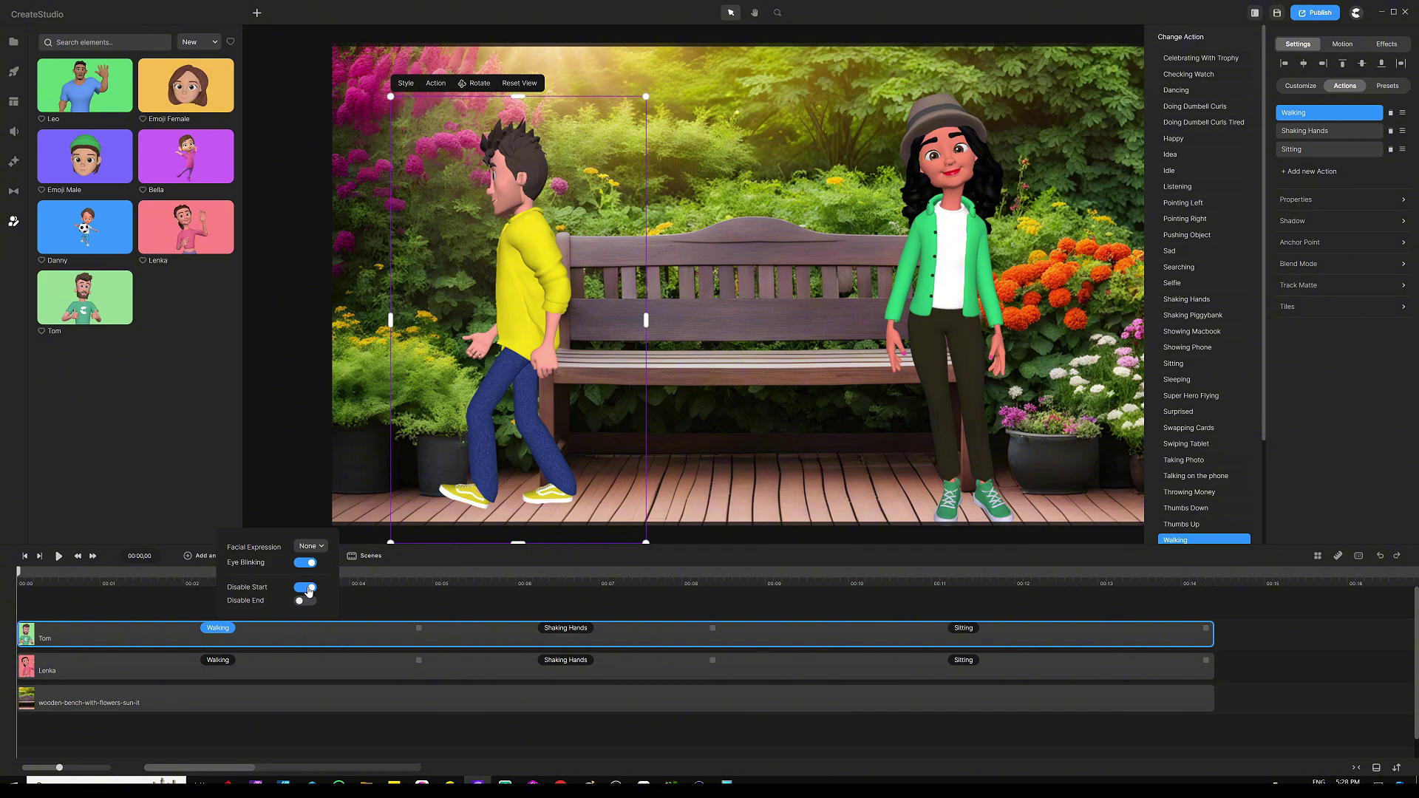
{"action": "left_click", "coordinate": [383, 609]}
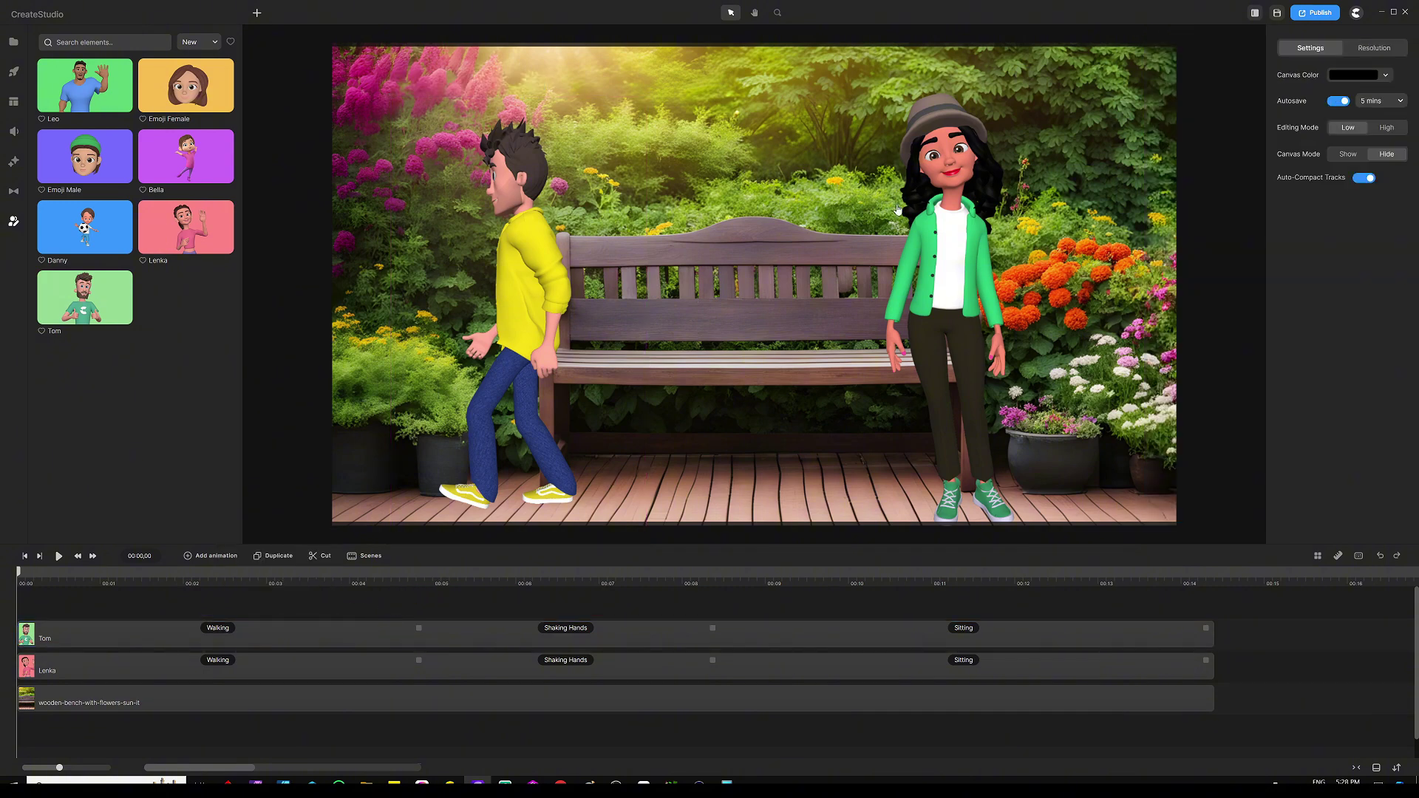
Step: Enable Disable Start for Lenka's Walking action
{"action": "left_click", "coordinate": [968, 181]}
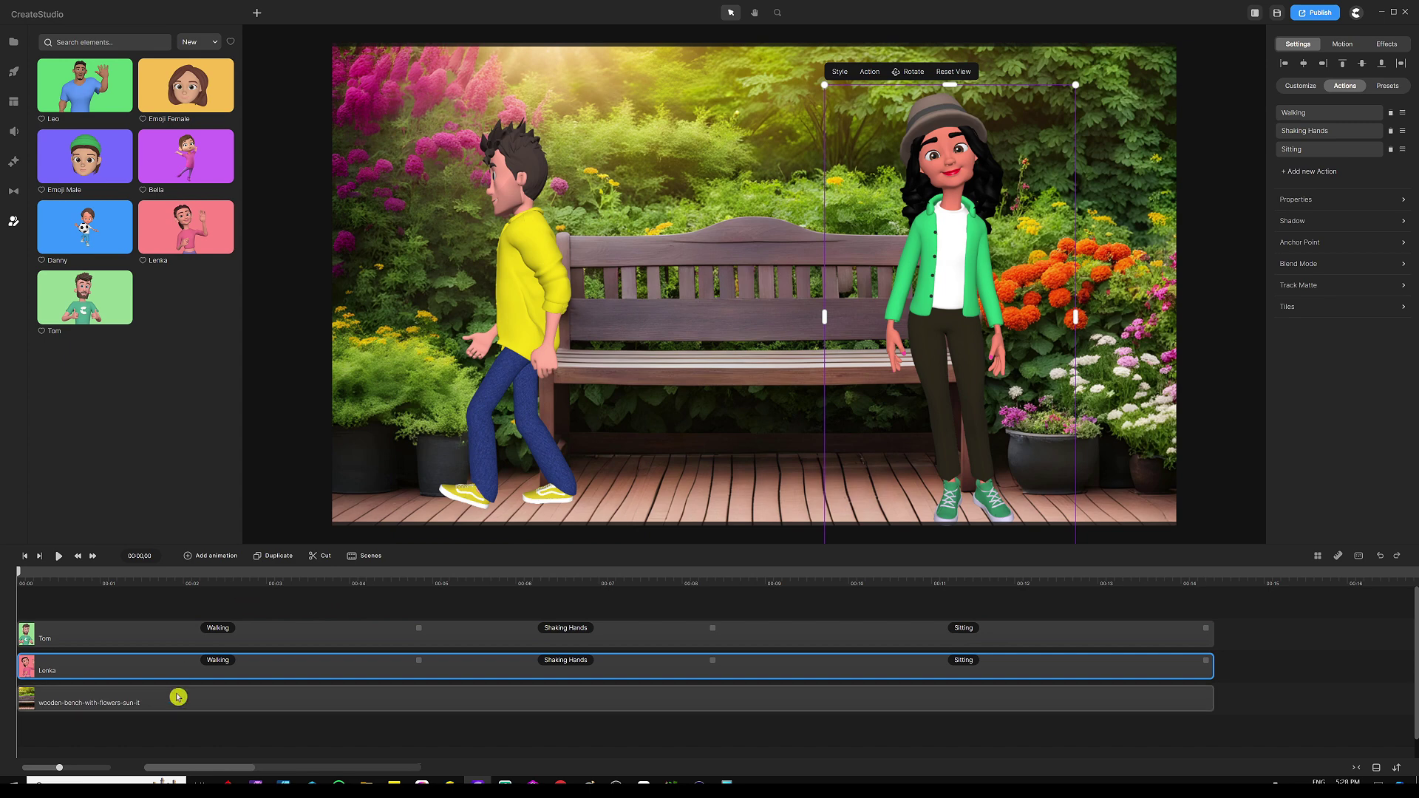
{"action": "left_click", "coordinate": [218, 662]}
{"action": "left_click", "coordinate": [304, 620]}
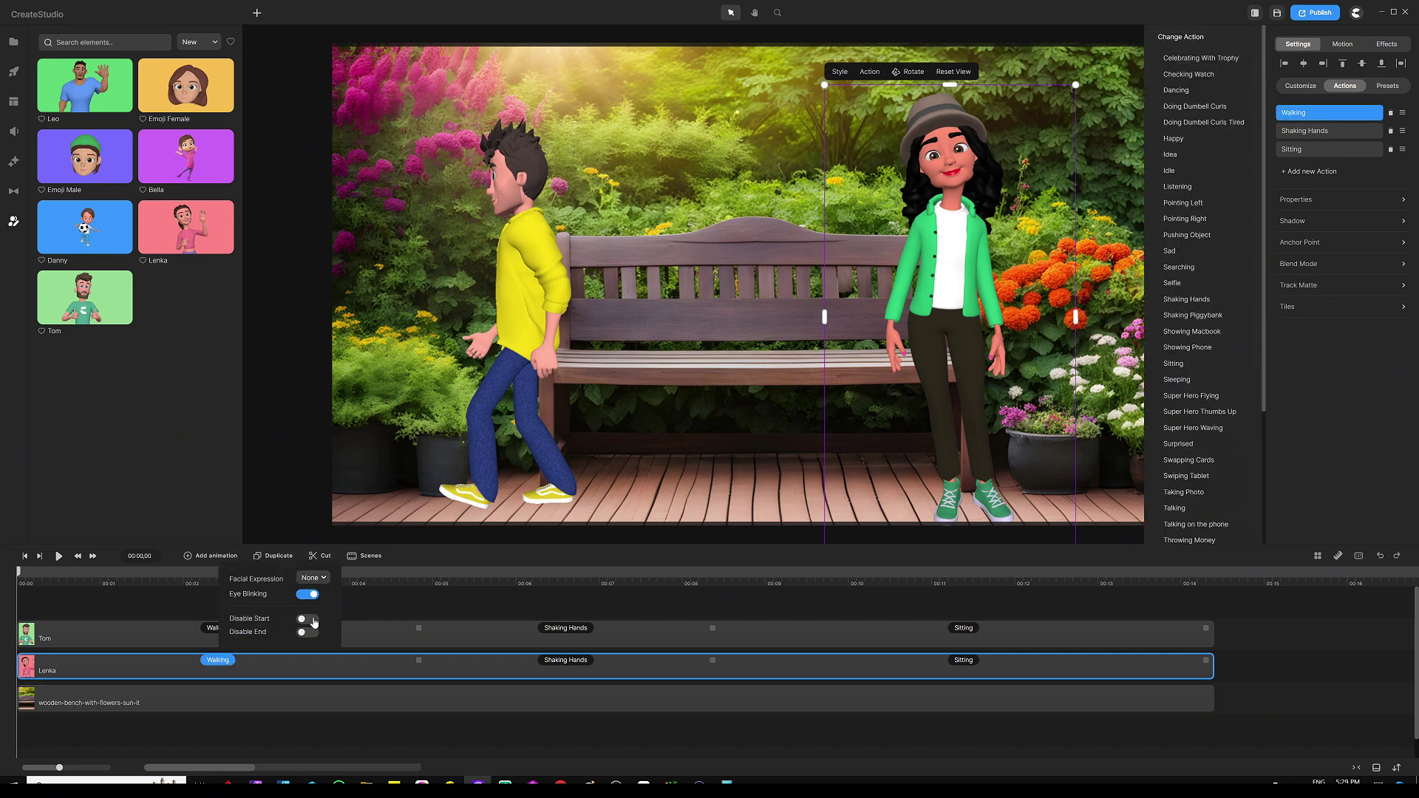
{"action": "left_click", "coordinate": [149, 607]}
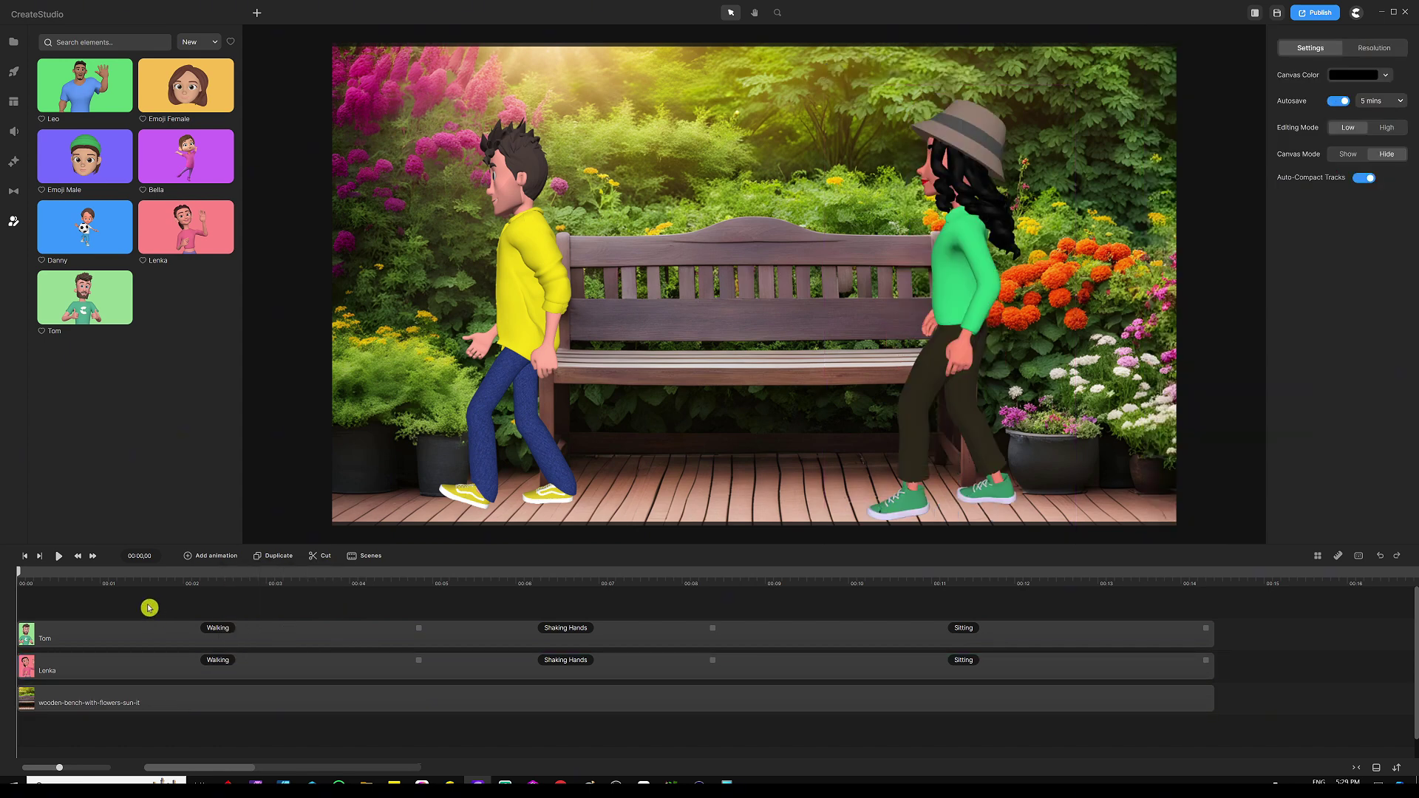
Step: Rotate Tom's 3D view so that he faces toward Lenka
{"action": "left_click", "coordinate": [527, 237]}
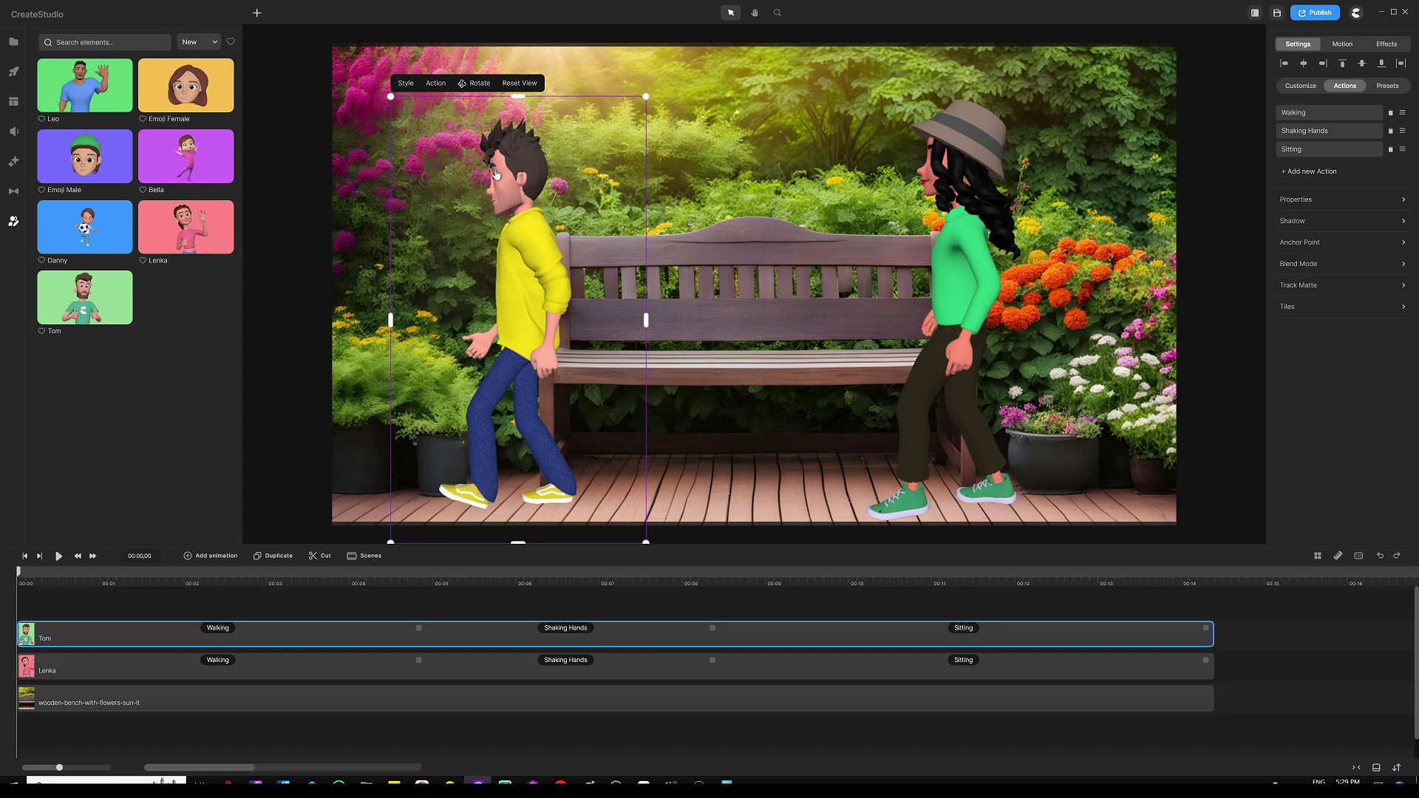
{"action": "left_click", "coordinate": [484, 87]}
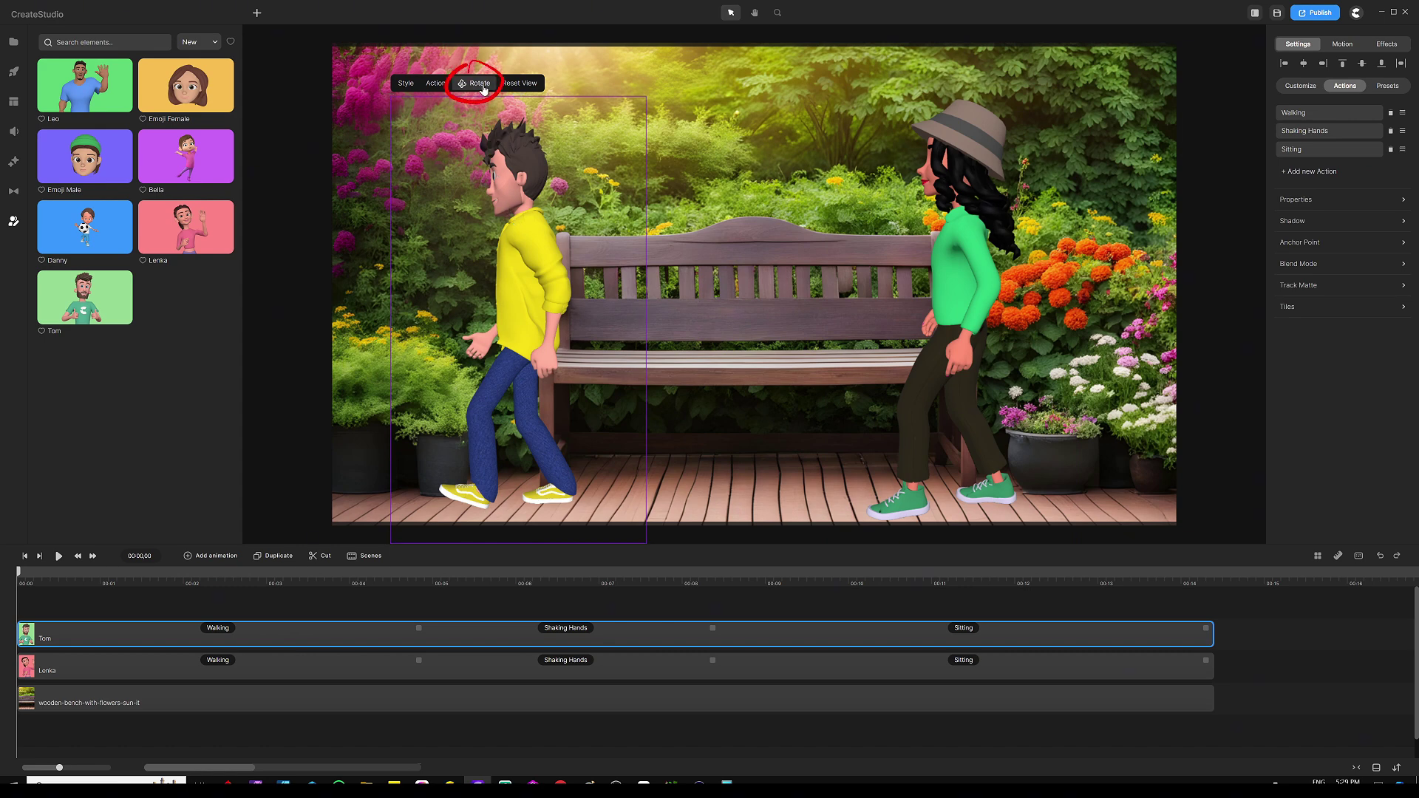
{"action": "left_click_drag", "start_coordinate": [535, 293], "coordinate": [761, 288]}
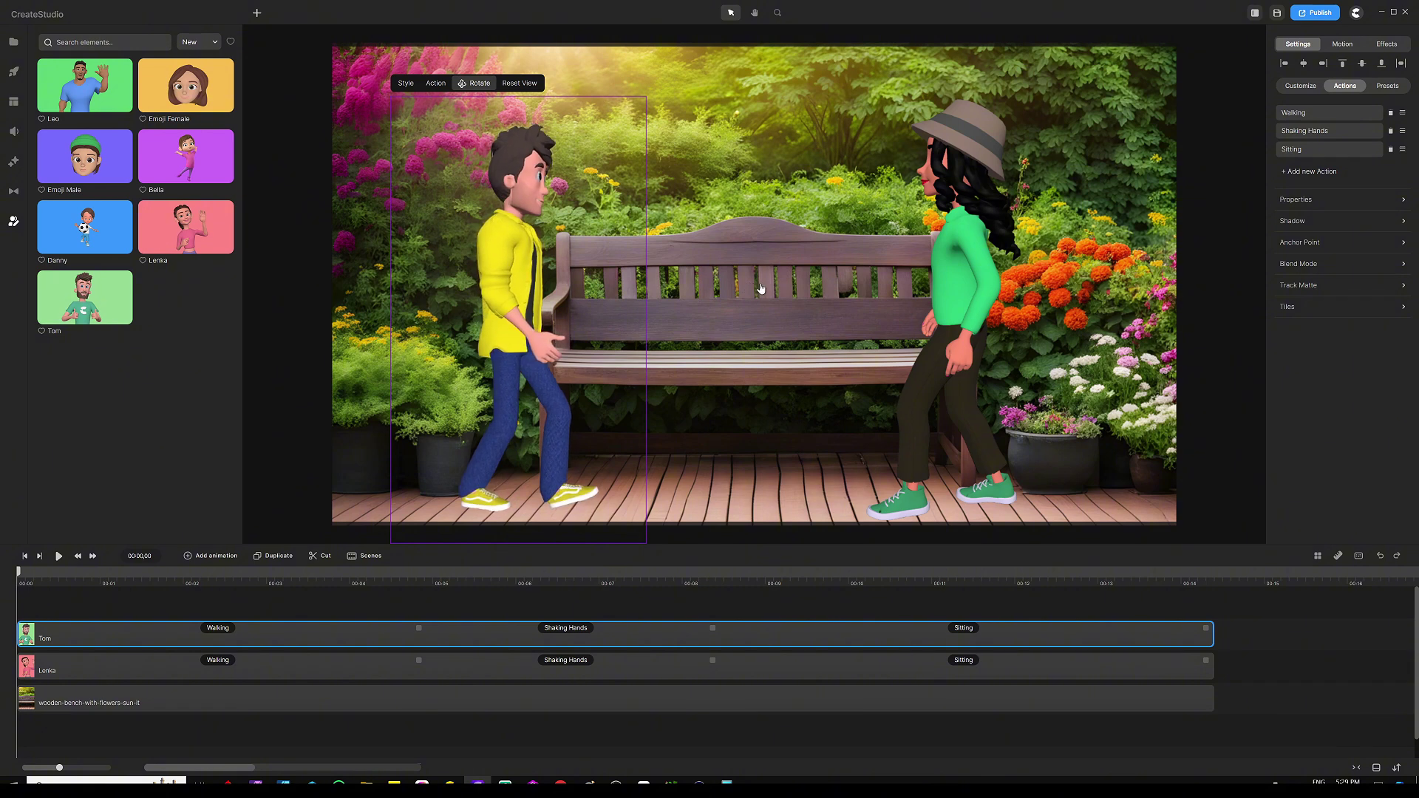
{"action": "left_click", "coordinate": [233, 610]}
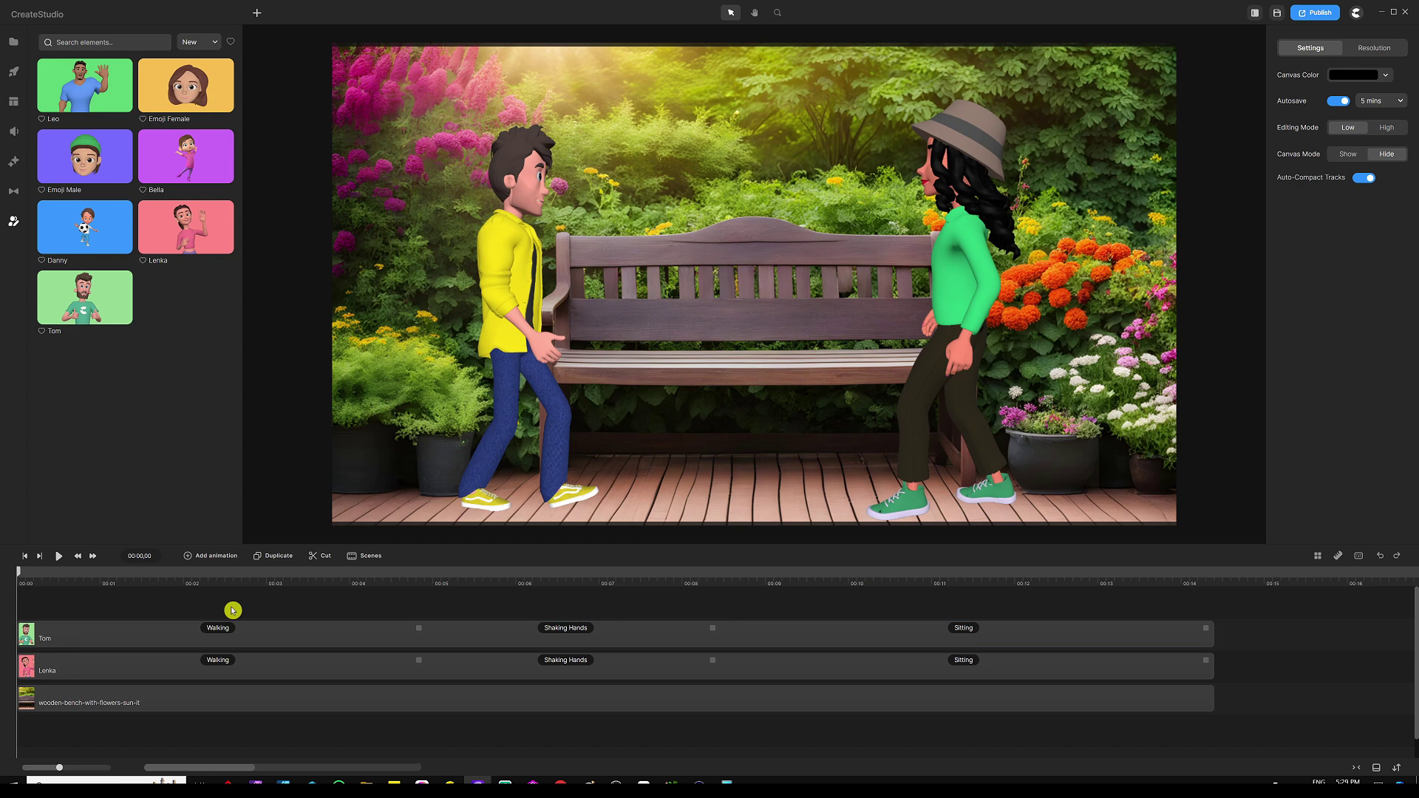
Step: Add a Position animation with Linear easing to Tom at the start of the timeline
{"action": "left_click", "coordinate": [518, 231]}
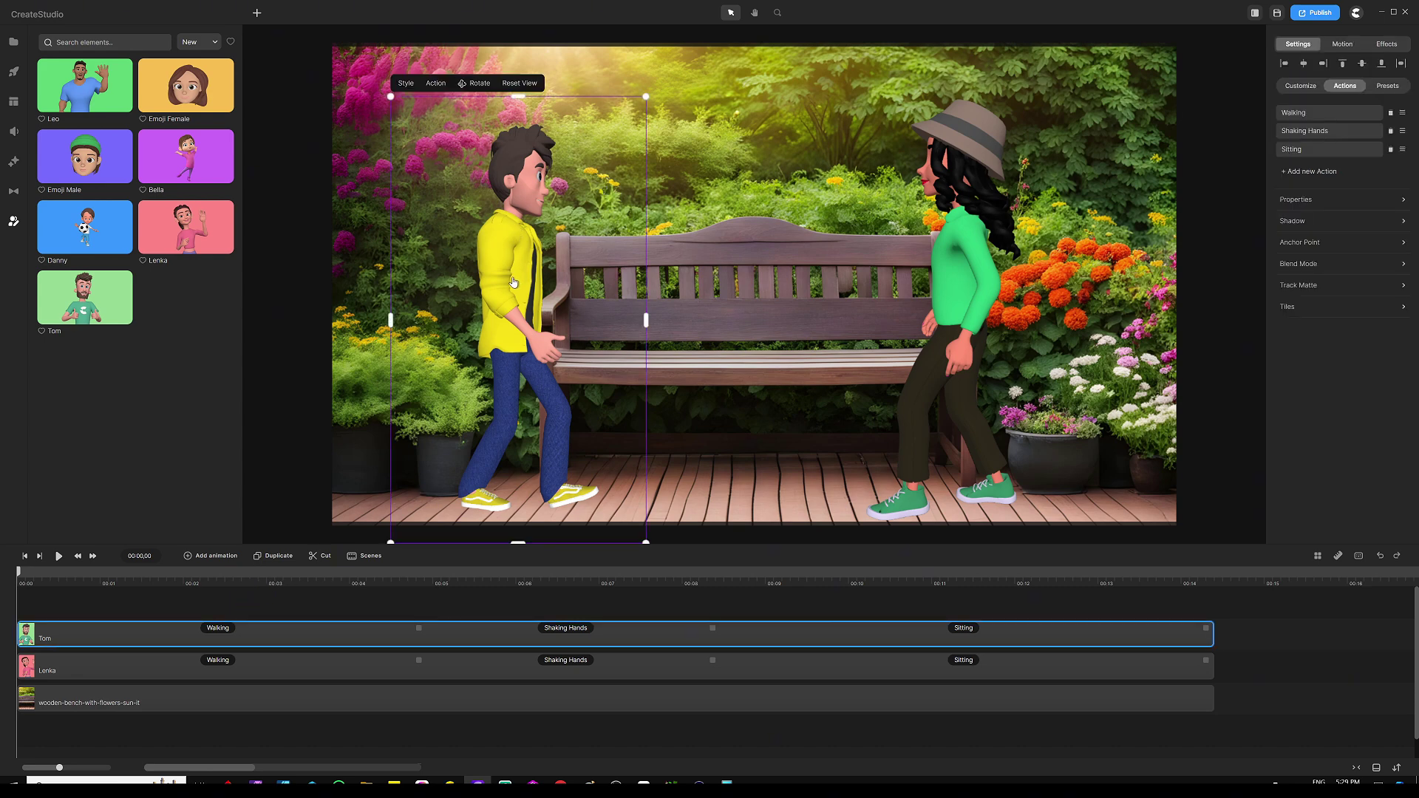
{"action": "left_click", "coordinate": [220, 558]}
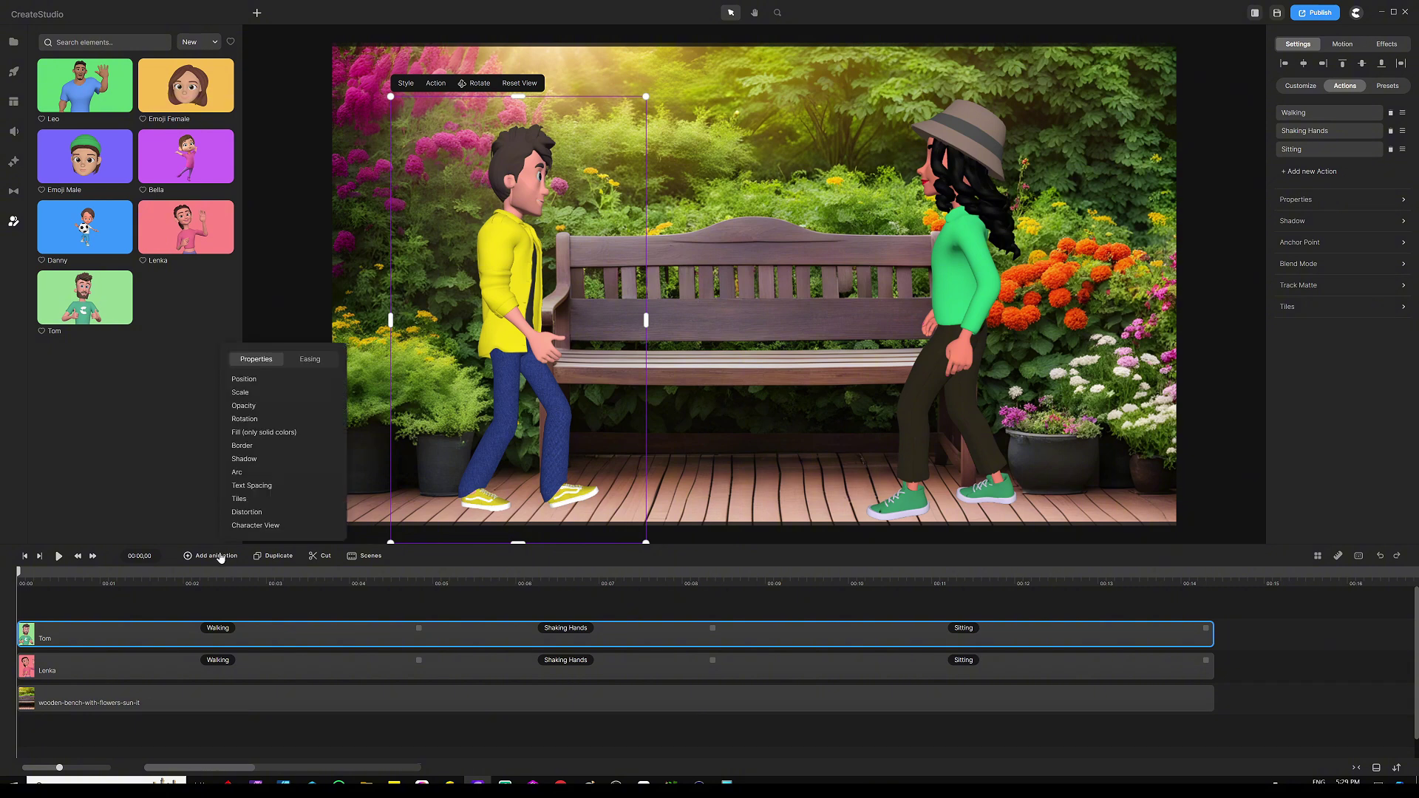
{"action": "left_click", "coordinate": [279, 380]}
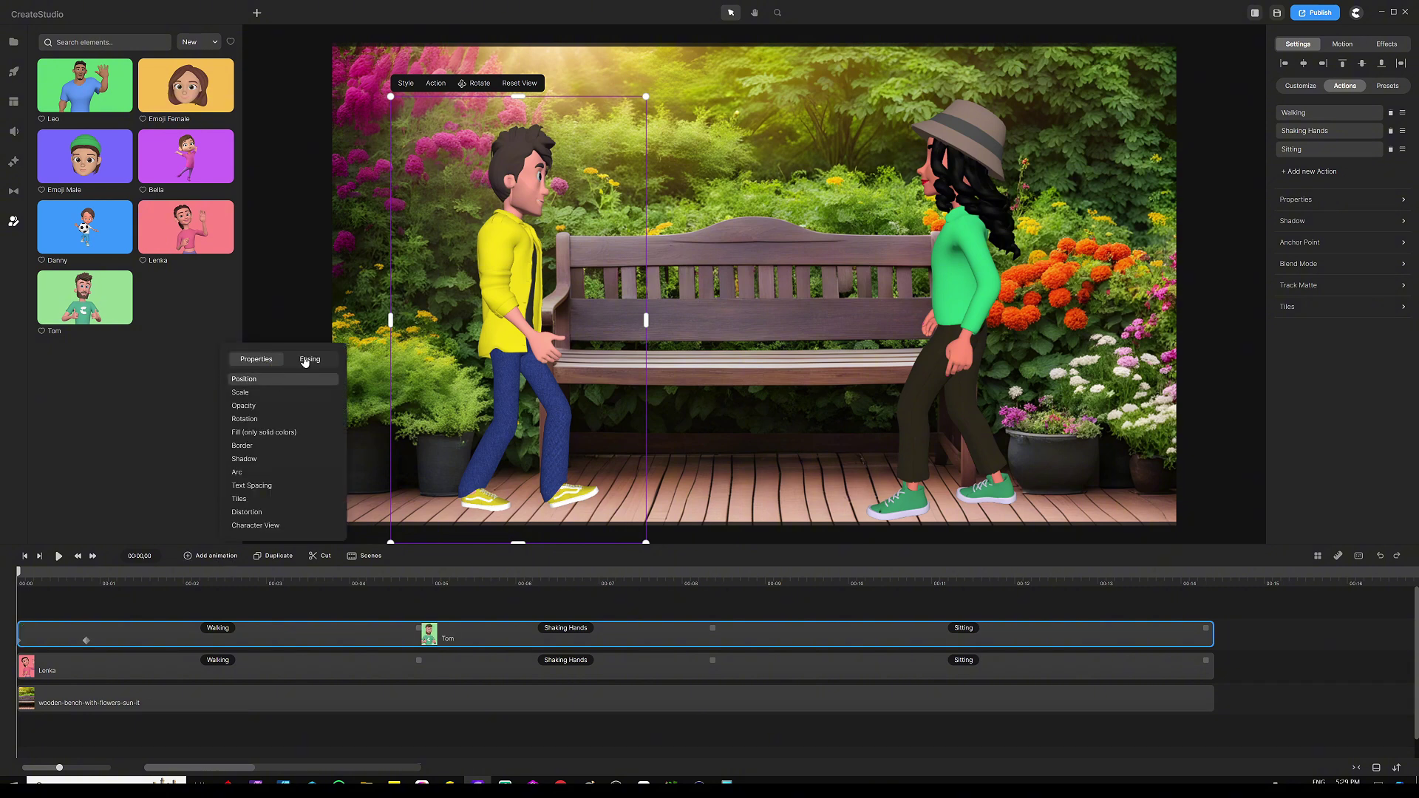
{"action": "left_click", "coordinate": [309, 361]}
{"action": "left_click", "coordinate": [262, 447]}
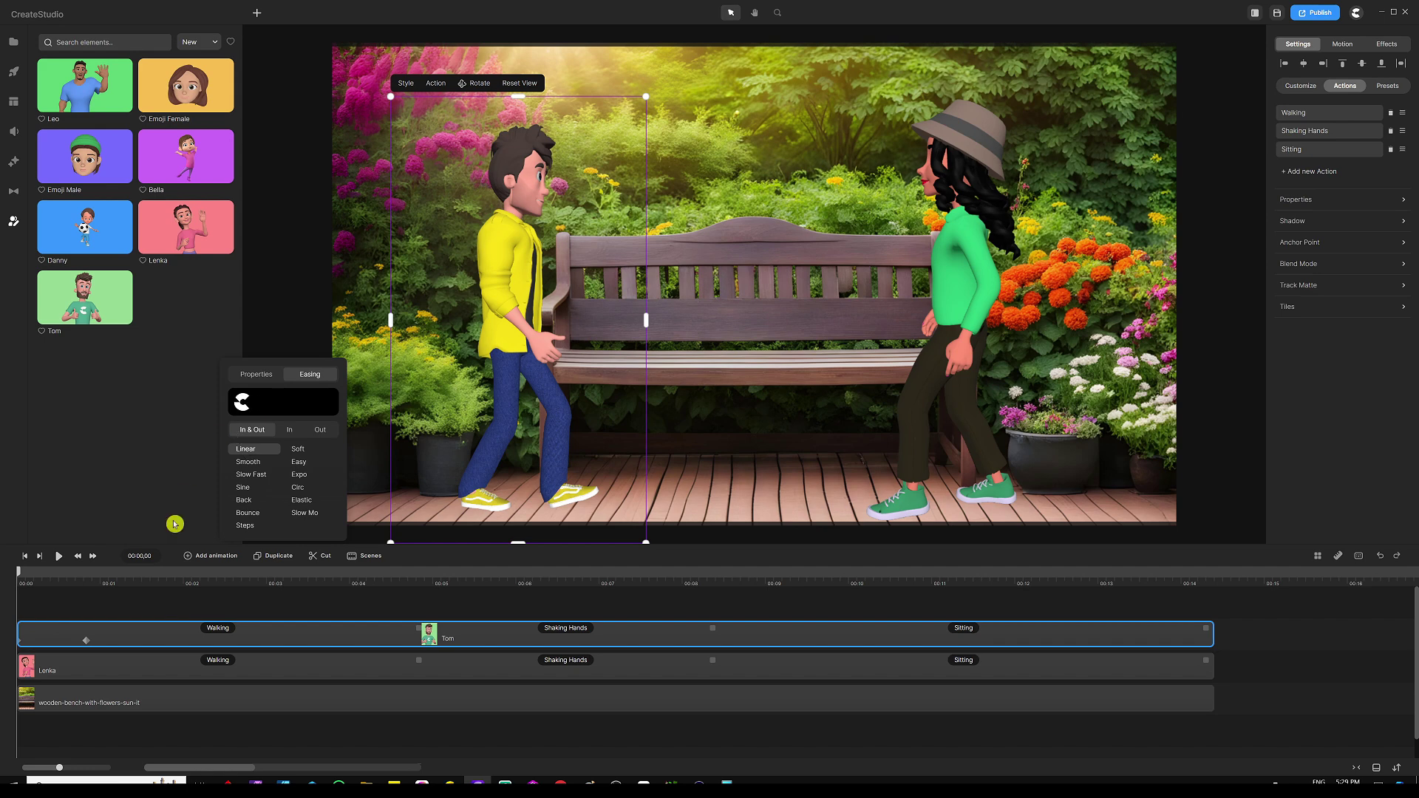
{"action": "left_click", "coordinate": [139, 615]}
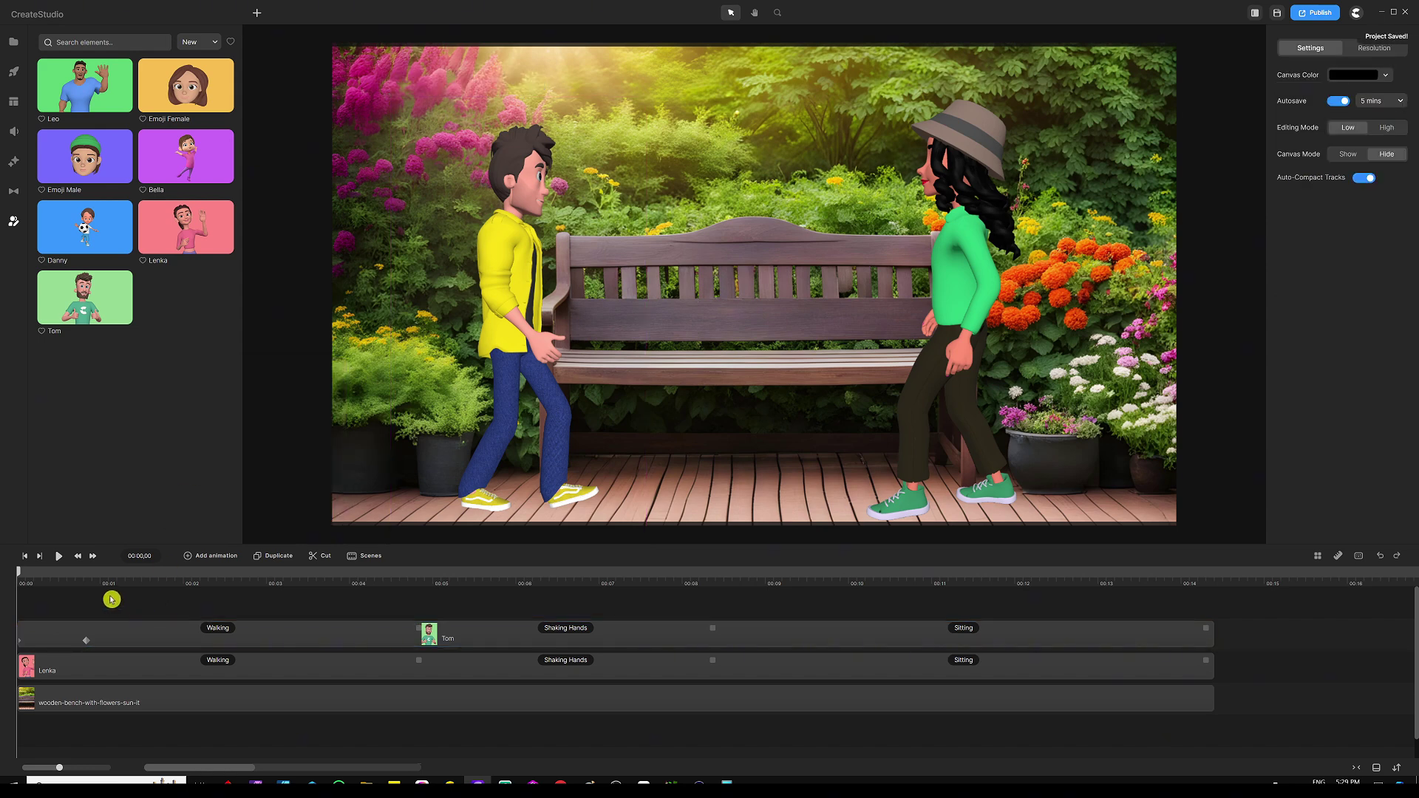
Step: Place Tom near the scene's left edge at his first Position keyframe, and shift the second keyframe to 00:03,26
{"action": "left_click", "coordinate": [47, 641]}
{"action": "left_click", "coordinate": [152, 618]}
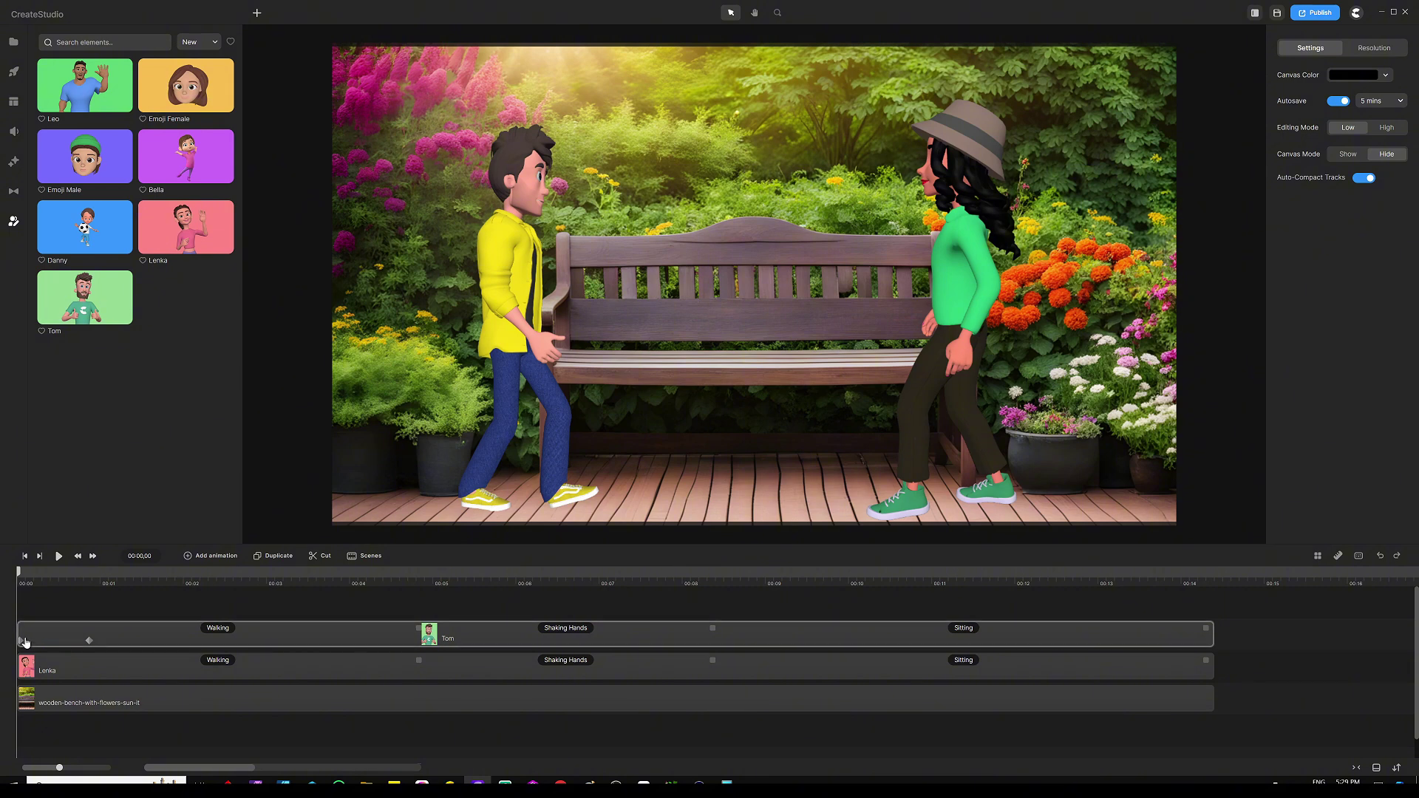
{"action": "left_click", "coordinate": [23, 642]}
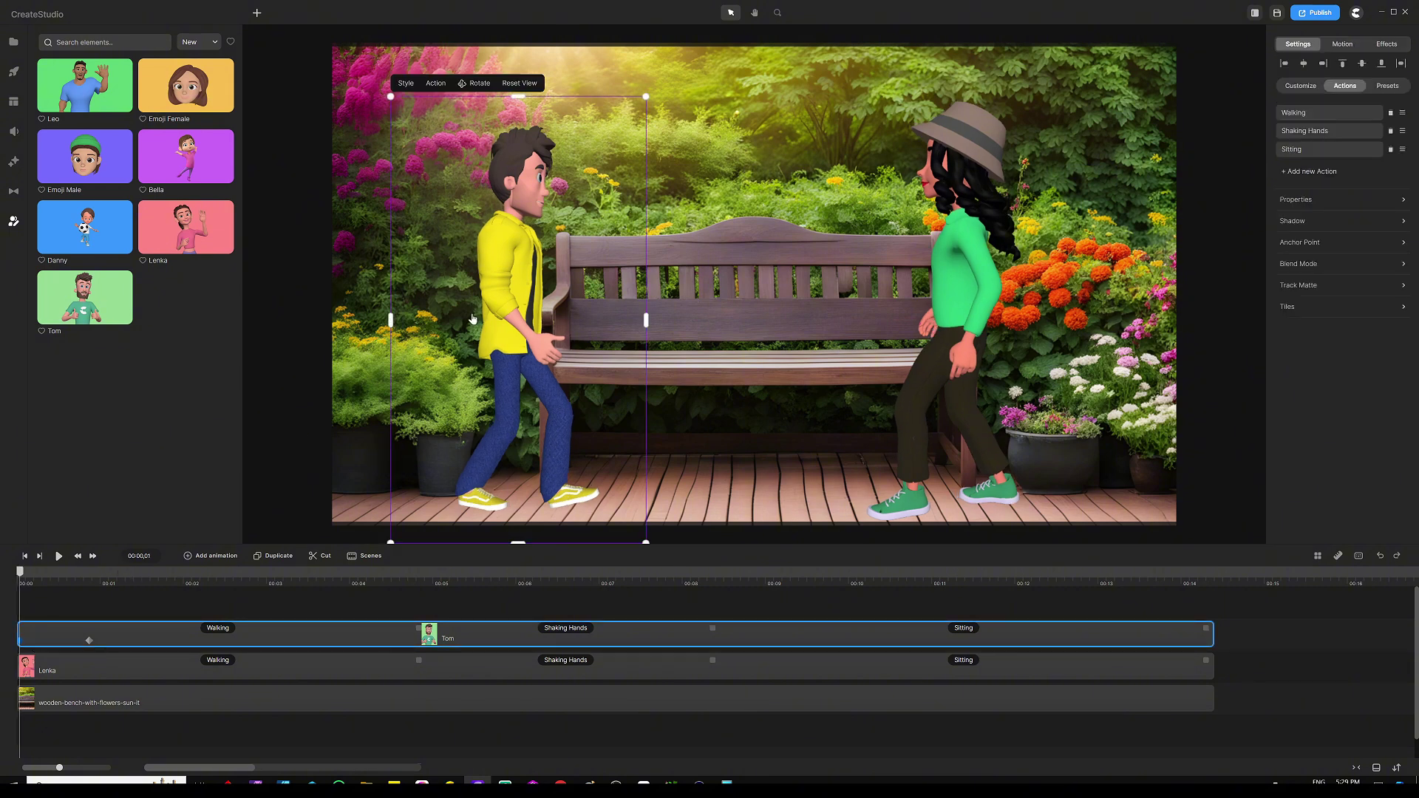
{"action": "left_click_drag", "start_coordinate": [475, 316], "coordinate": [392, 323]}
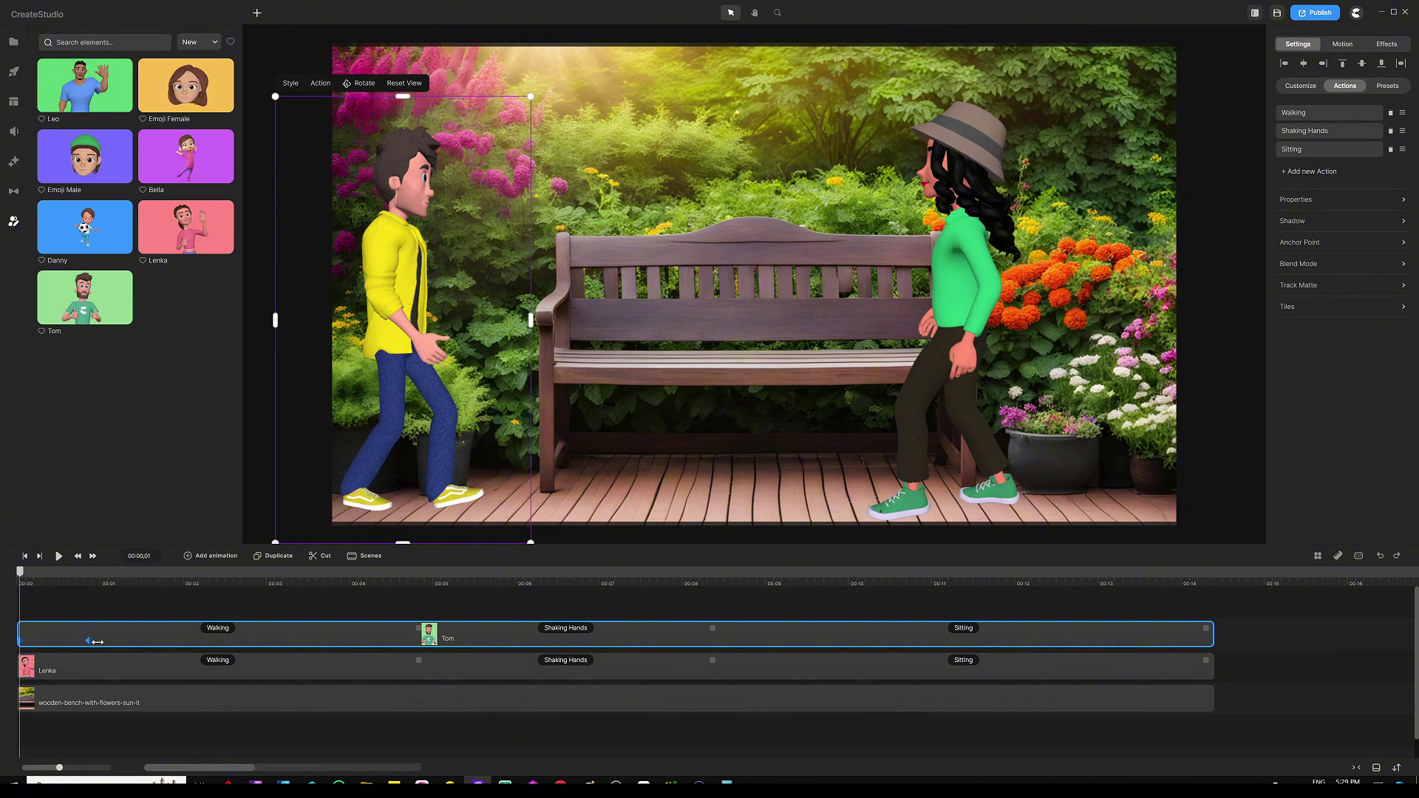
{"action": "left_click_drag", "start_coordinate": [93, 641], "coordinate": [337, 641]}
{"action": "left_click", "coordinate": [303, 599]}
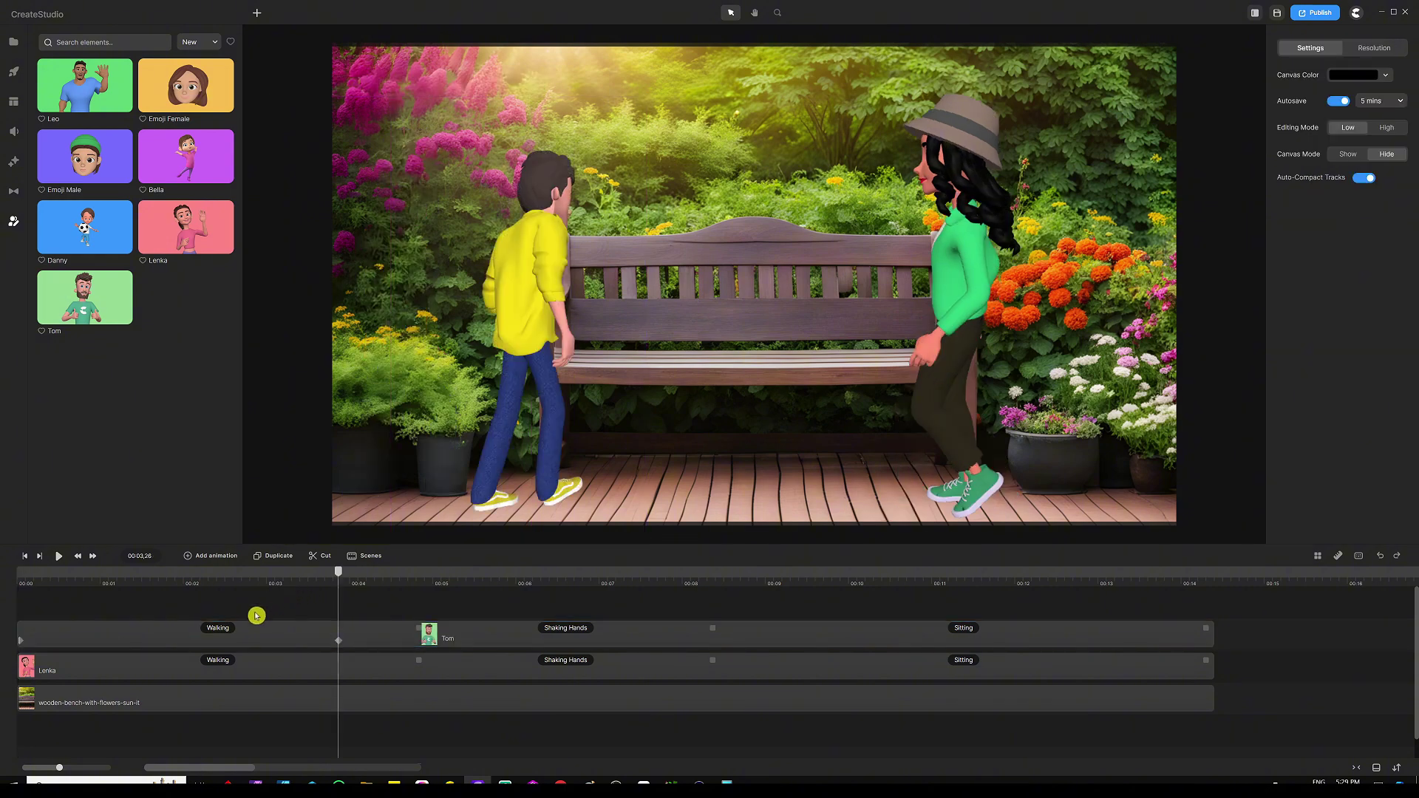
Step: Enable Disable End for the Walking actions of both Tom and Lenka
{"action": "left_click", "coordinate": [219, 629]}
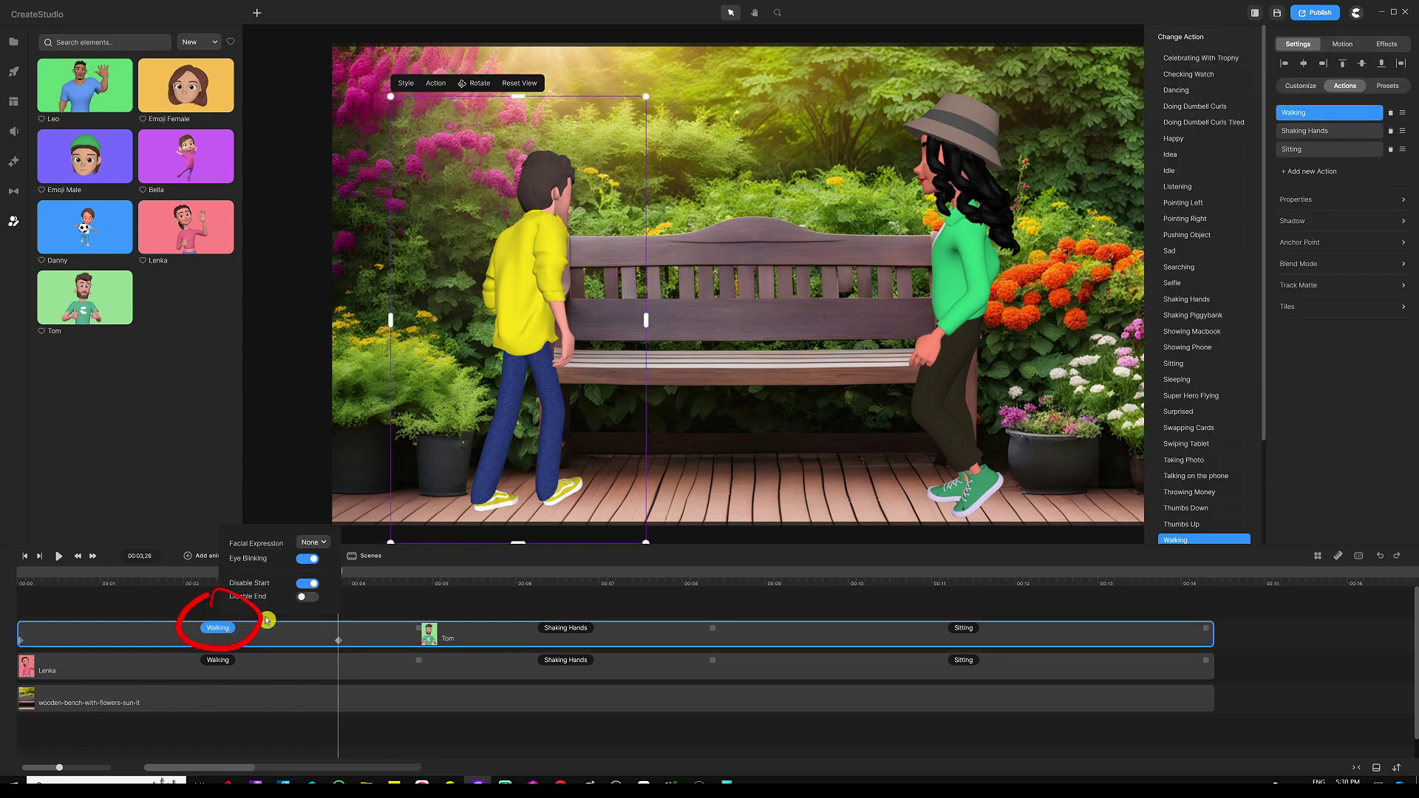
{"action": "left_click", "coordinate": [304, 597]}
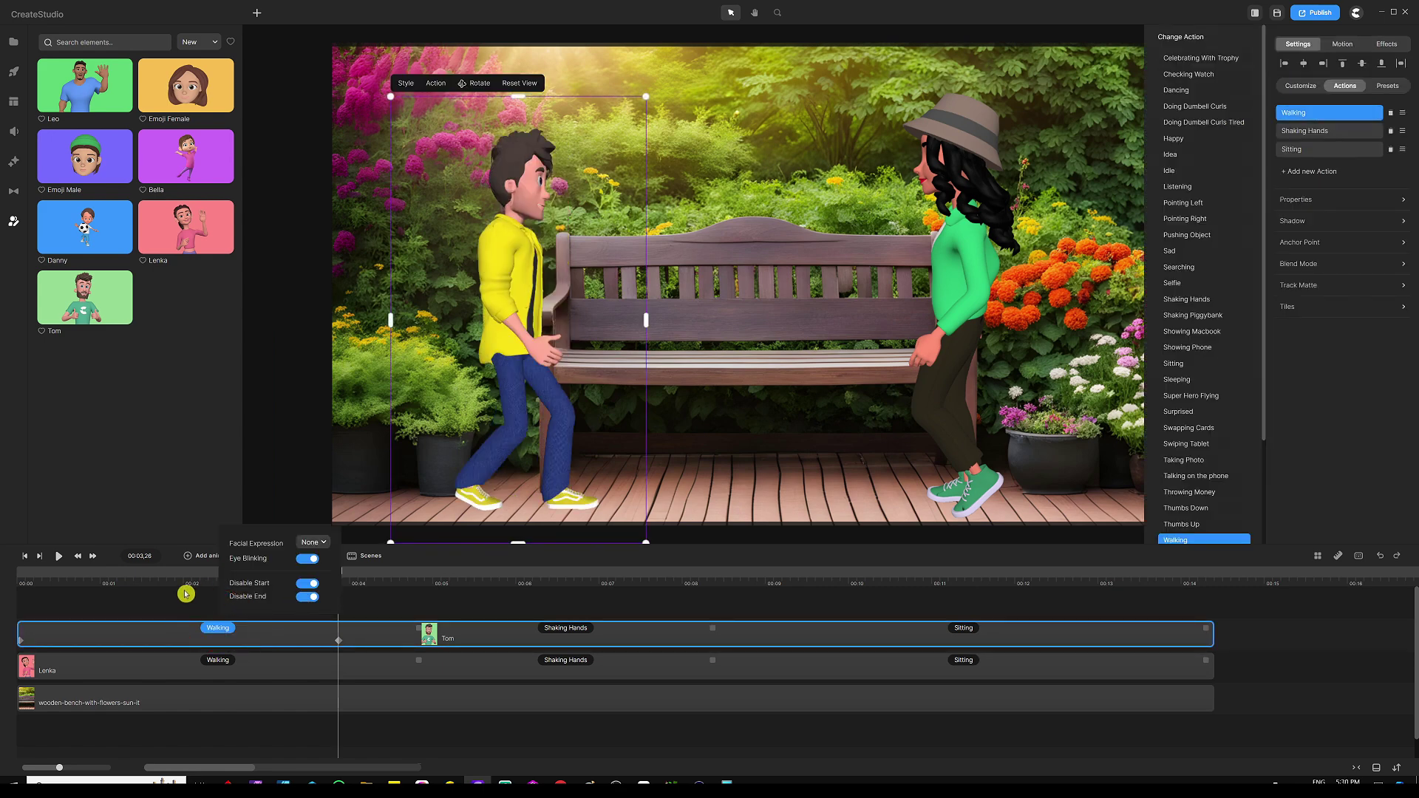
{"action": "left_click", "coordinate": [220, 662]}
{"action": "left_click", "coordinate": [311, 632]}
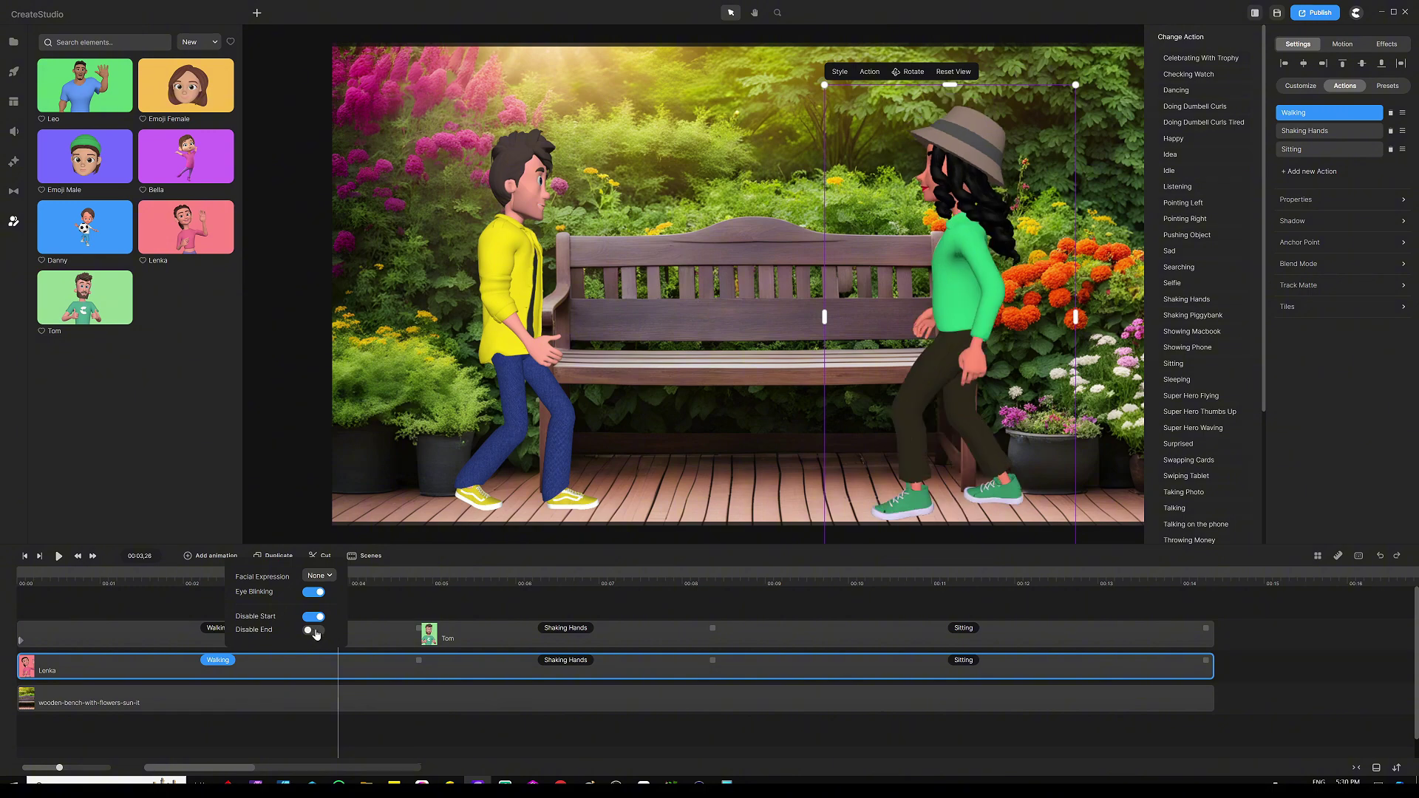
{"action": "left_click", "coordinate": [170, 606]}
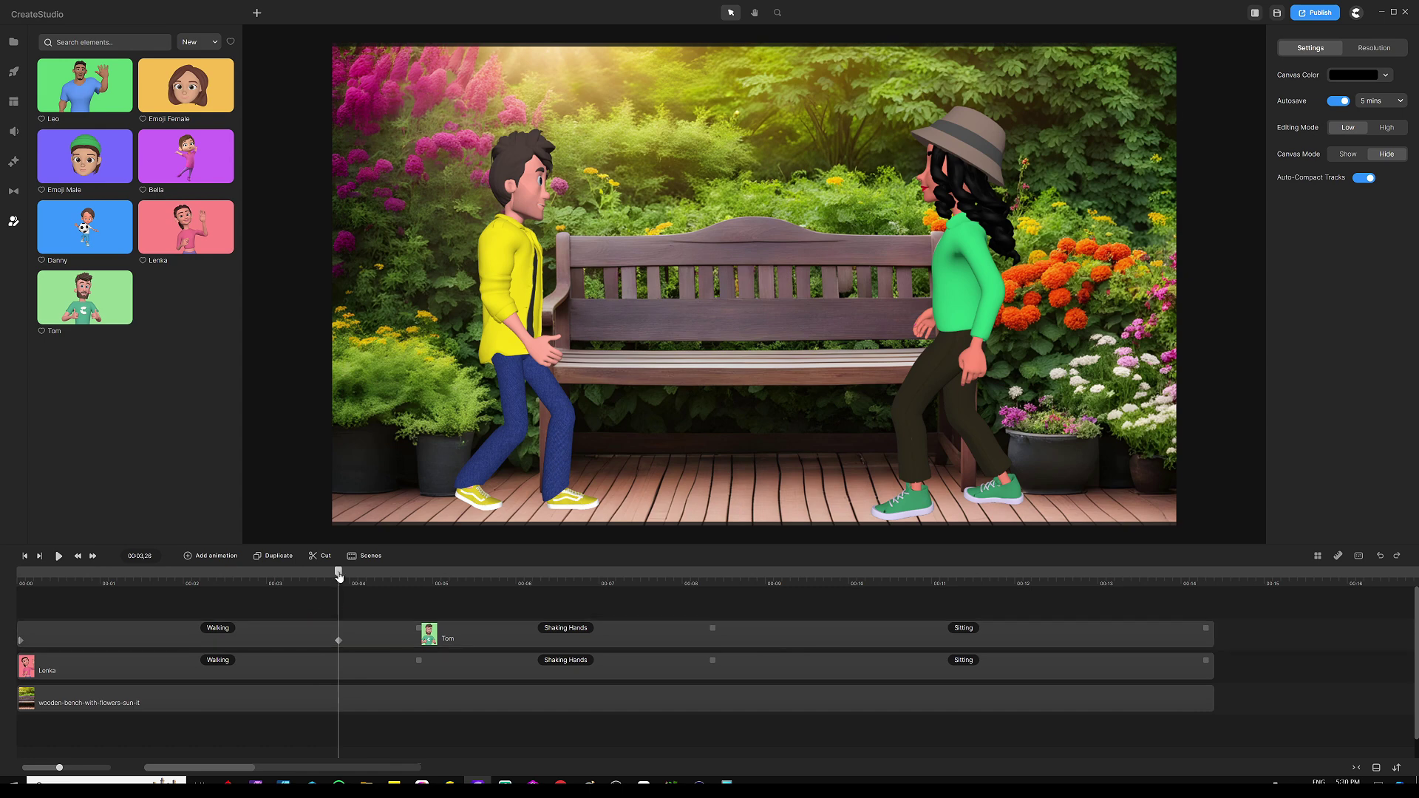
Step: Shift Tom's second Position keyframe to 00:04,19 and place him in front of the bench's middle, closer to Lenka
{"action": "left_click_drag", "start_coordinate": [339, 573], "coordinate": [405, 576]}
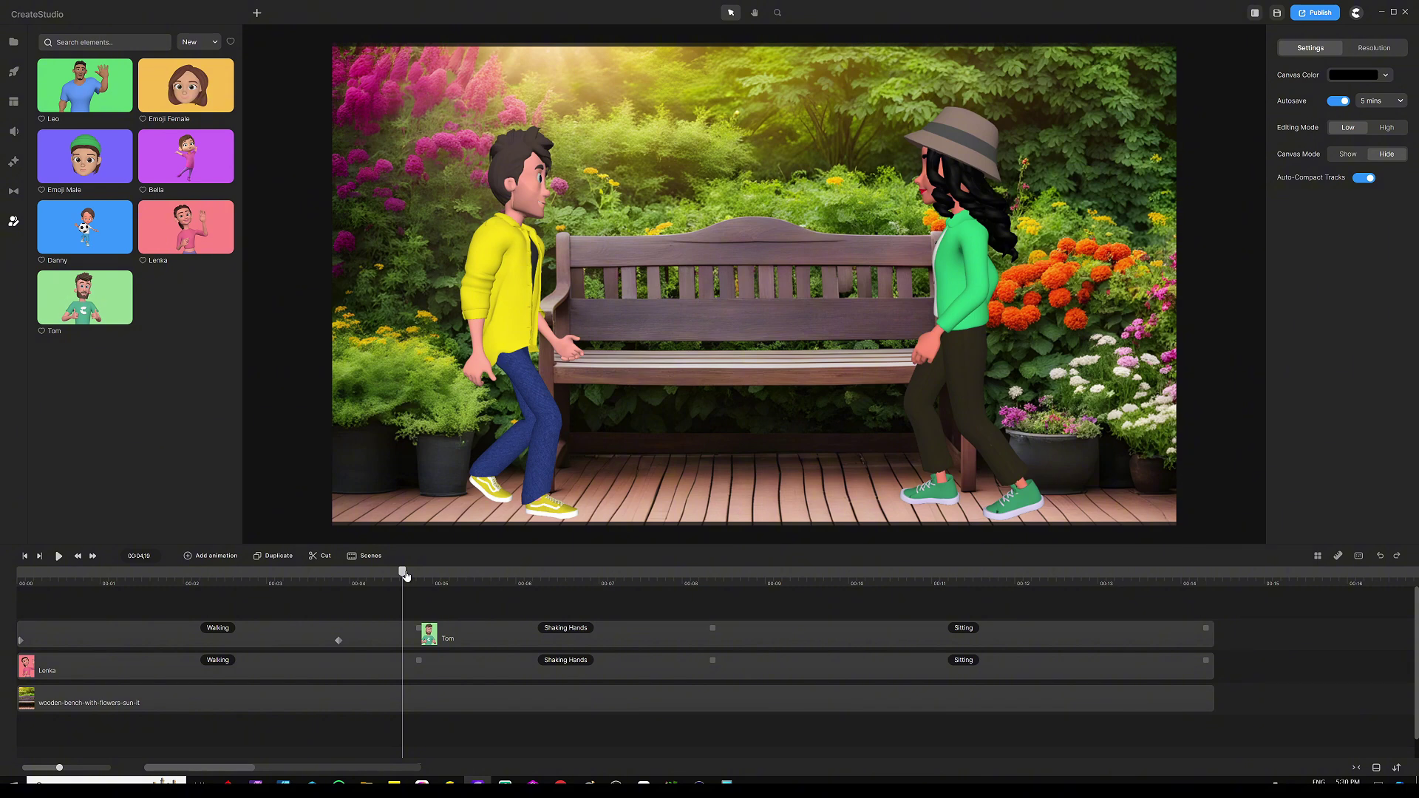
{"action": "left_click", "coordinate": [354, 636]}
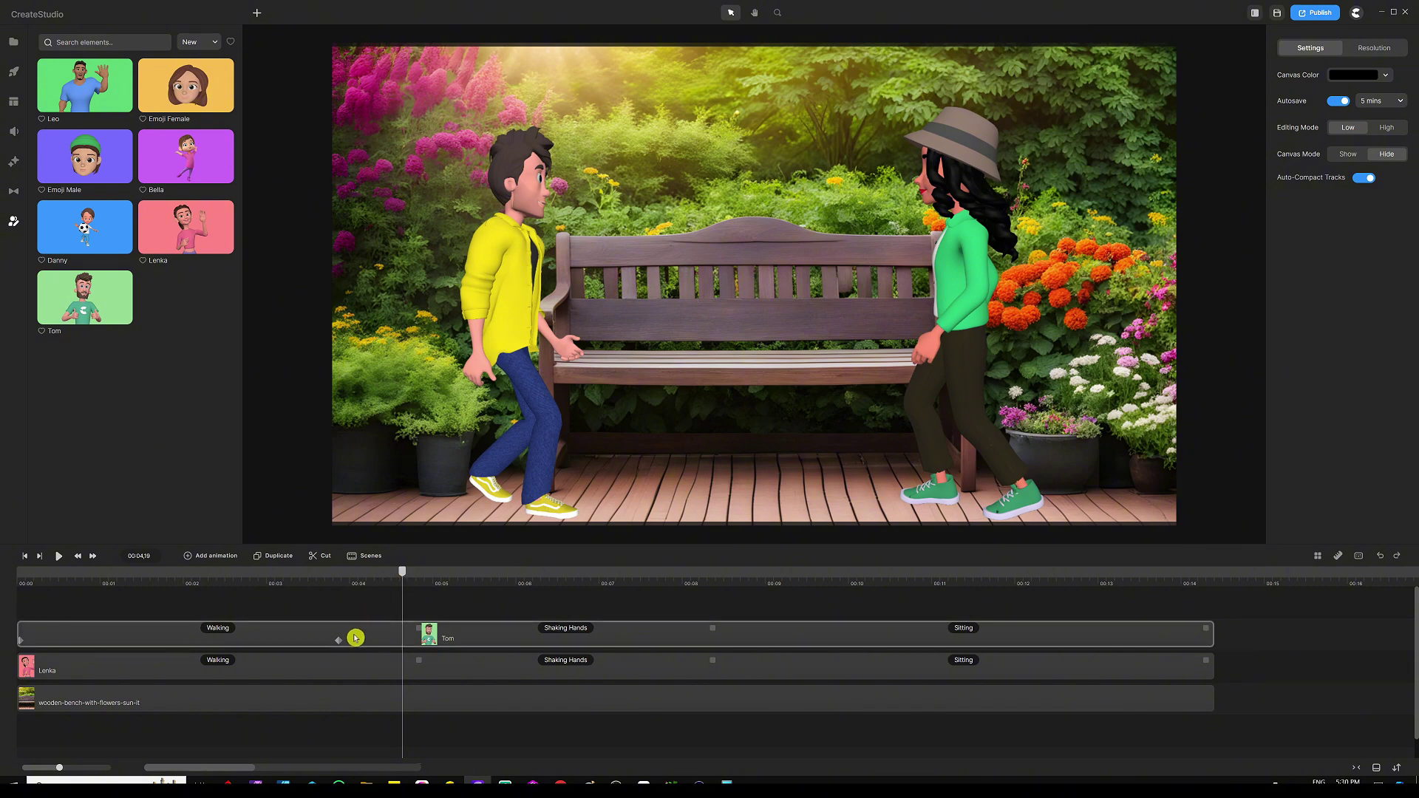
{"action": "left_click_drag", "start_coordinate": [337, 643], "coordinate": [399, 646]}
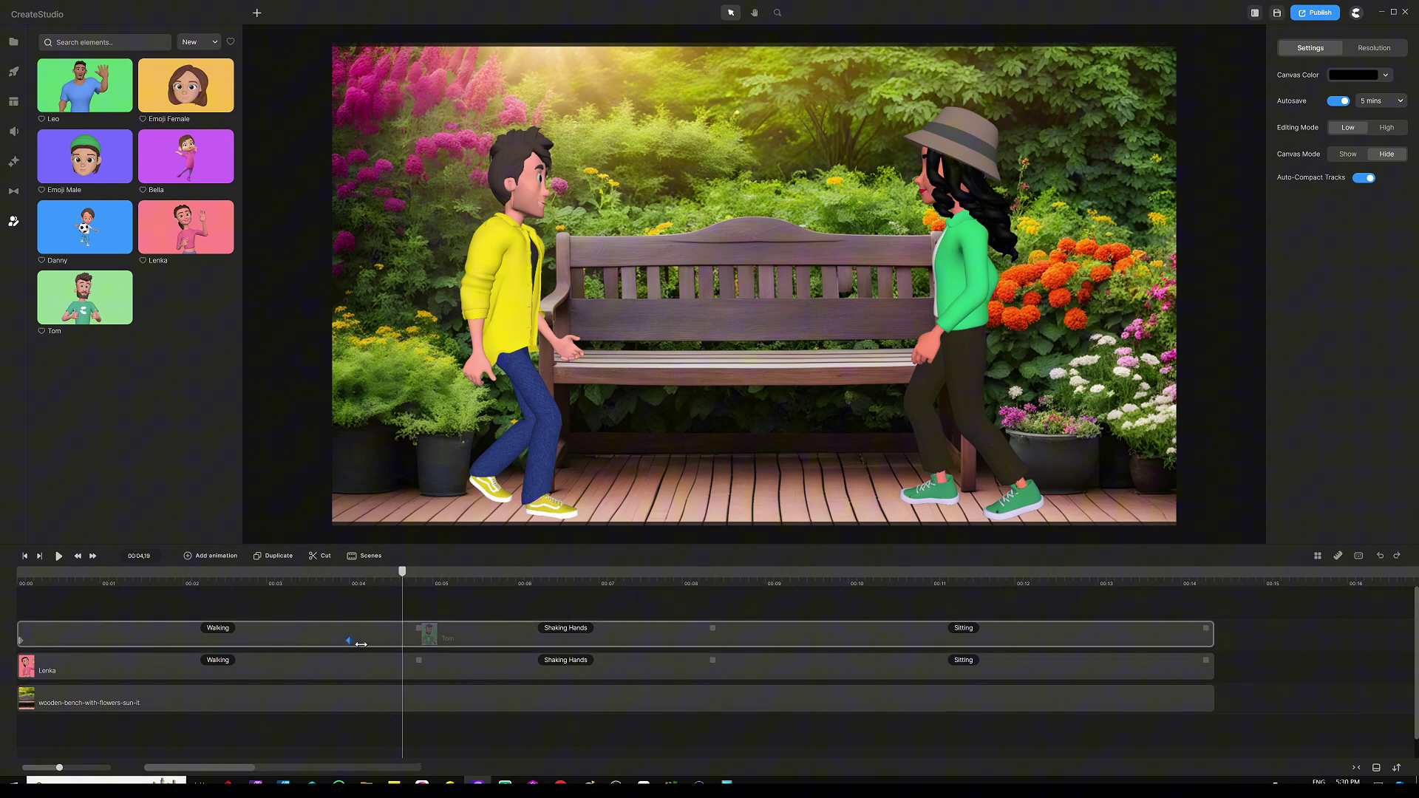
{"action": "left_click", "coordinate": [399, 645]}
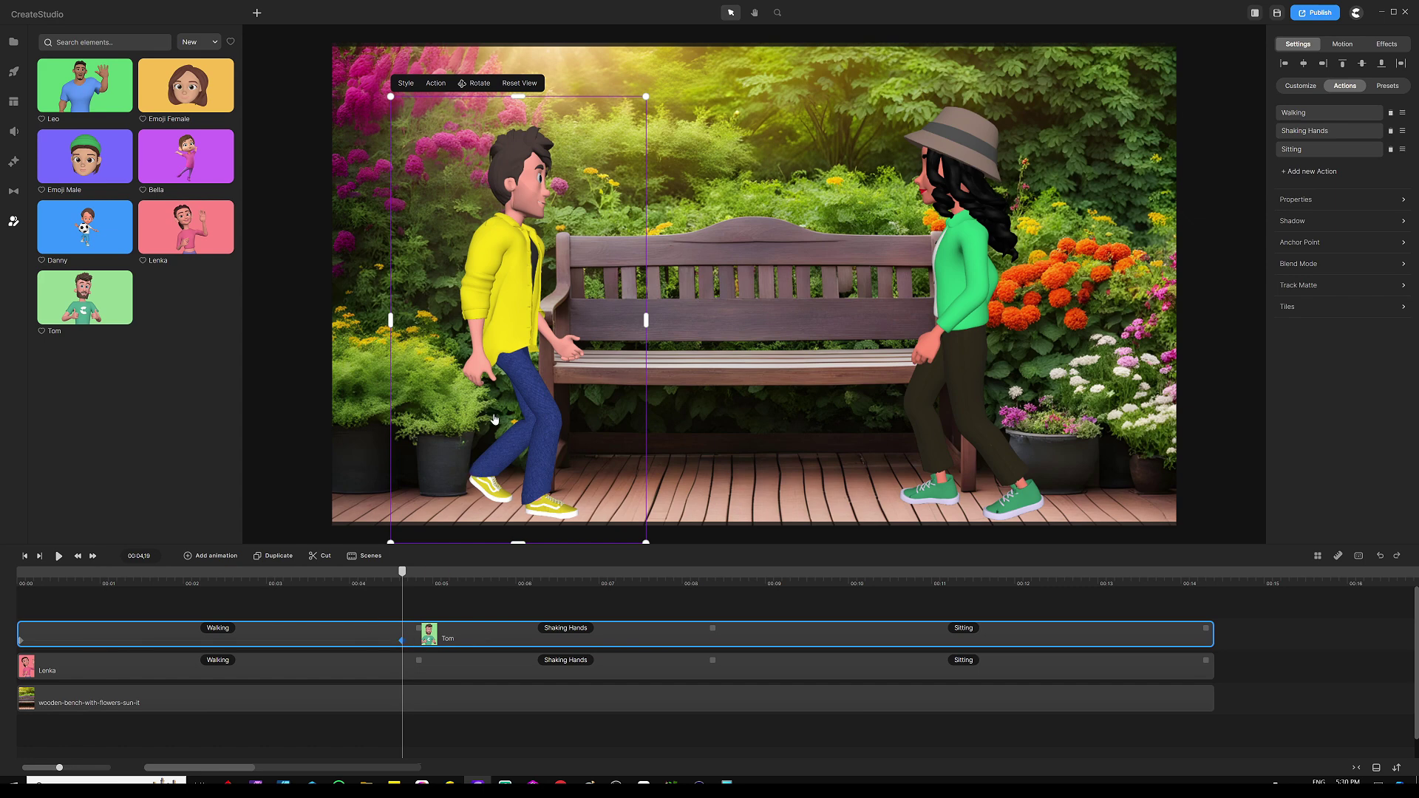
{"action": "left_click_drag", "start_coordinate": [518, 377], "coordinate": [715, 370]}
{"action": "left_click", "coordinate": [412, 597]}
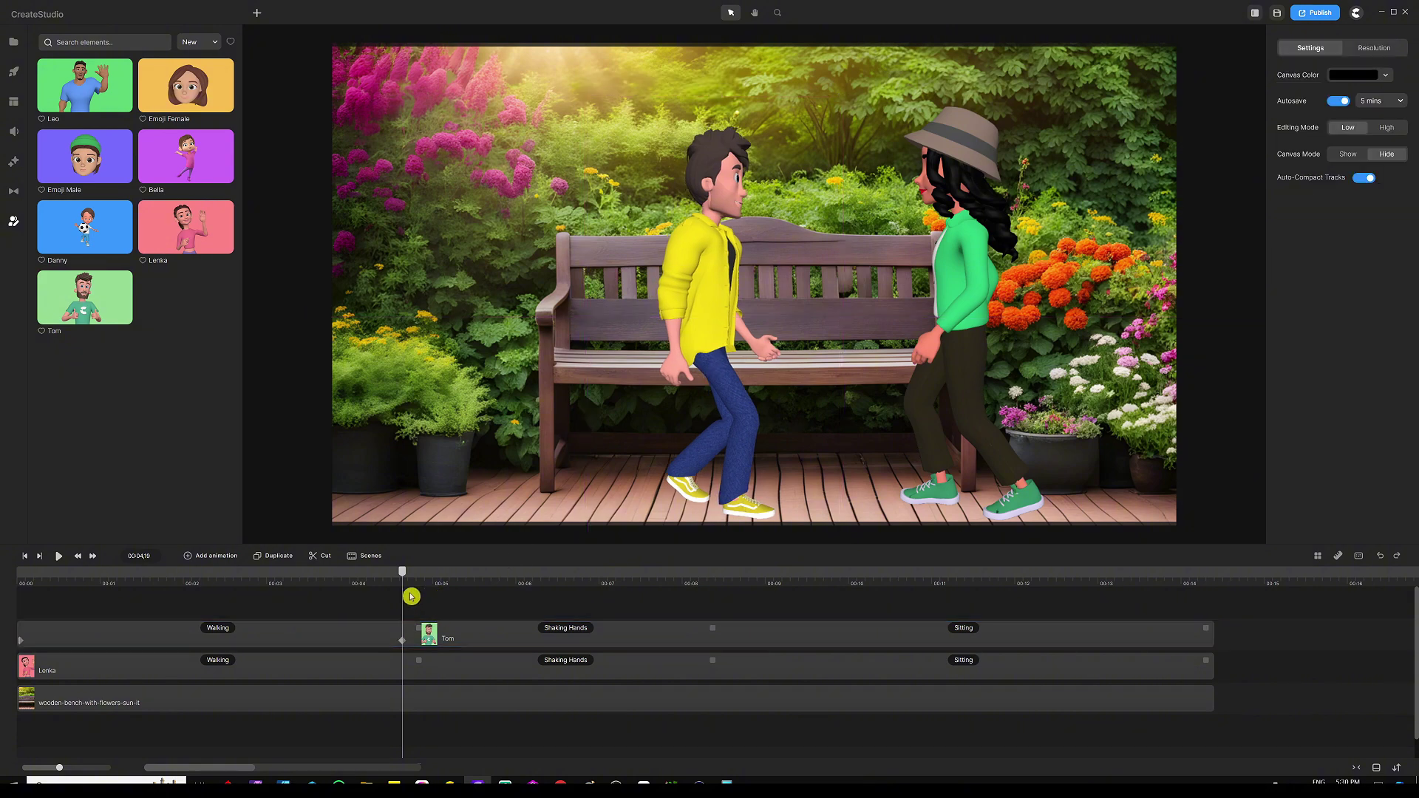
Step: Add a Character View animation with Linear easing to Tom at 00:04,19, his last Position keyframe
{"action": "left_click_drag", "start_coordinate": [403, 573], "coordinate": [485, 573]}
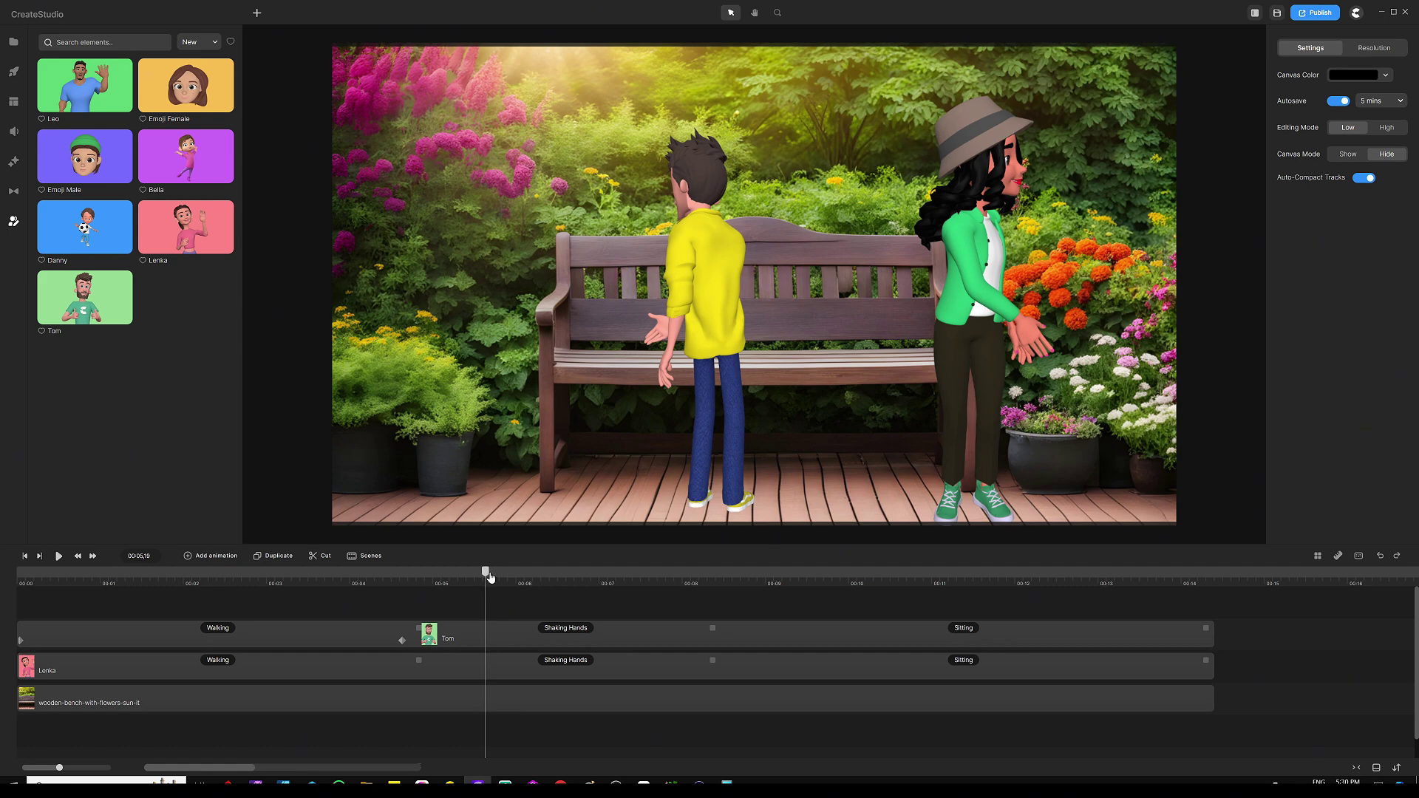
{"action": "left_click_drag", "start_coordinate": [485, 577], "coordinate": [463, 576]}
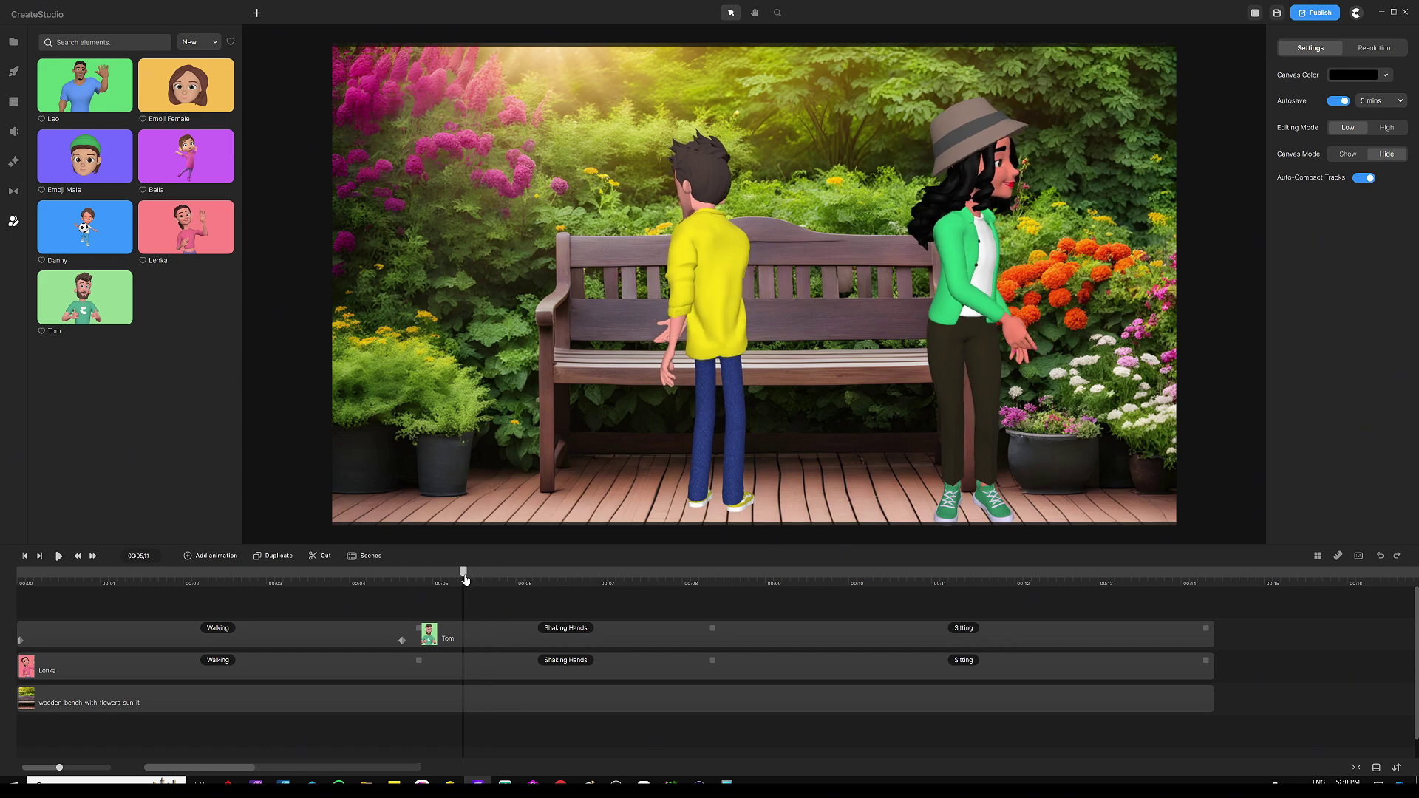
{"action": "left_click", "coordinate": [409, 641]}
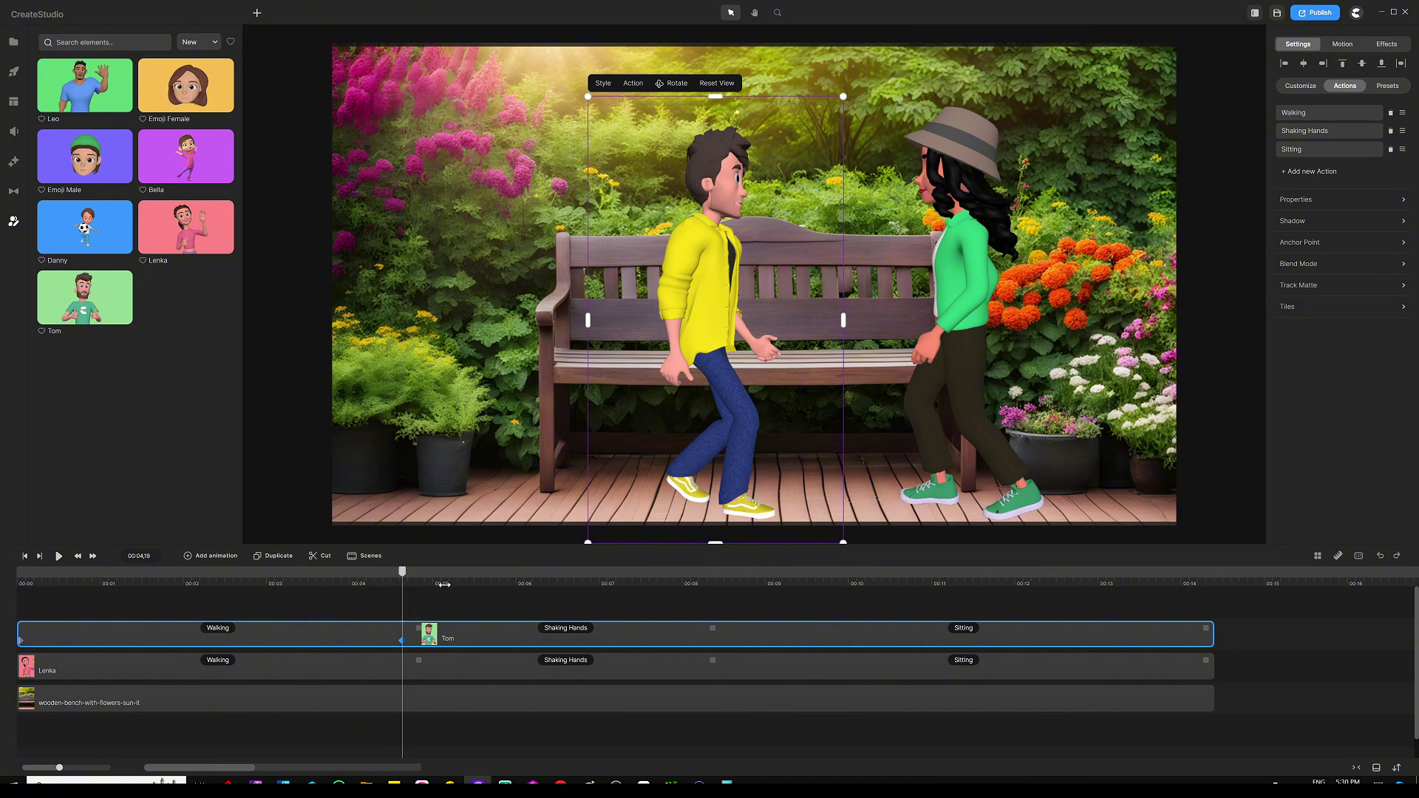
{"action": "left_click", "coordinate": [217, 559]}
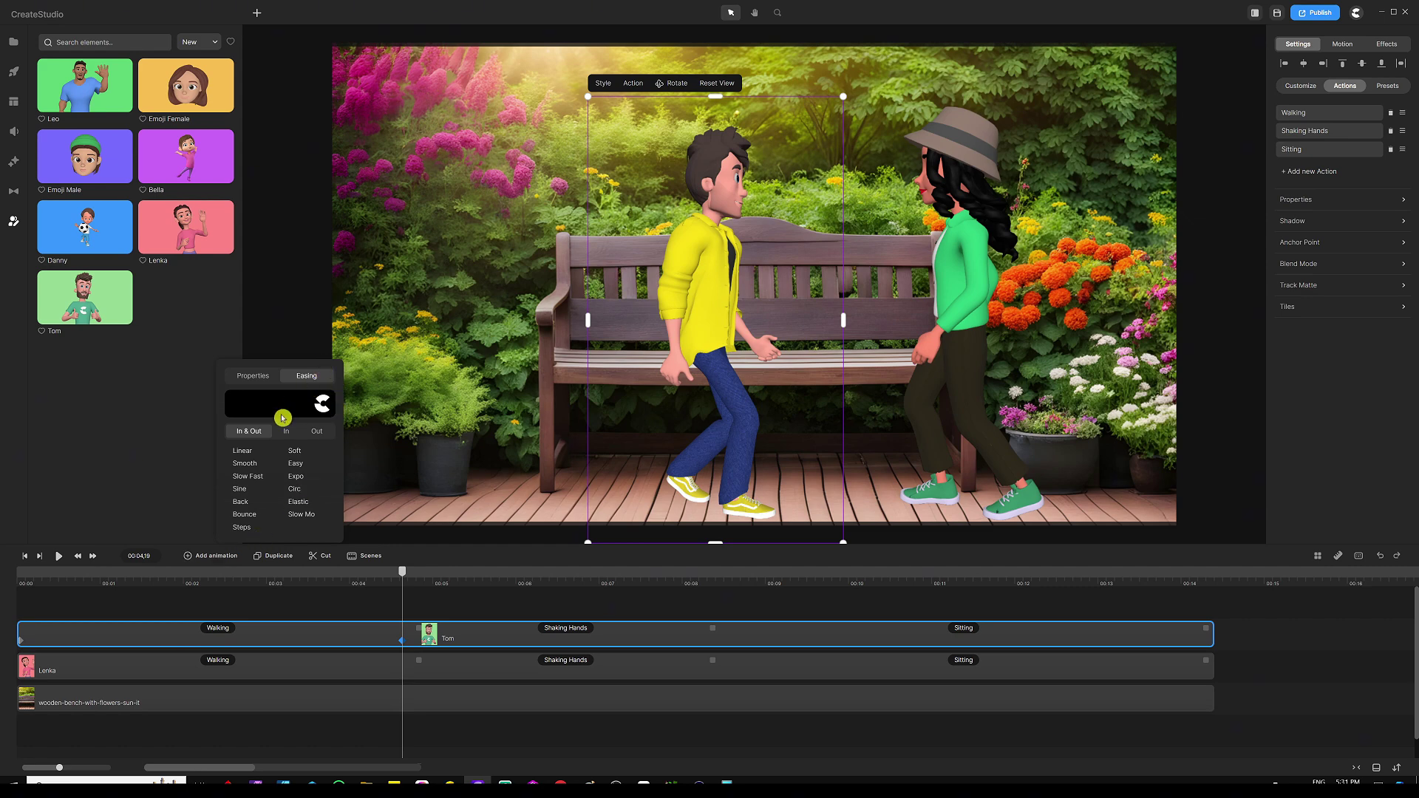
{"action": "left_click", "coordinate": [243, 452]}
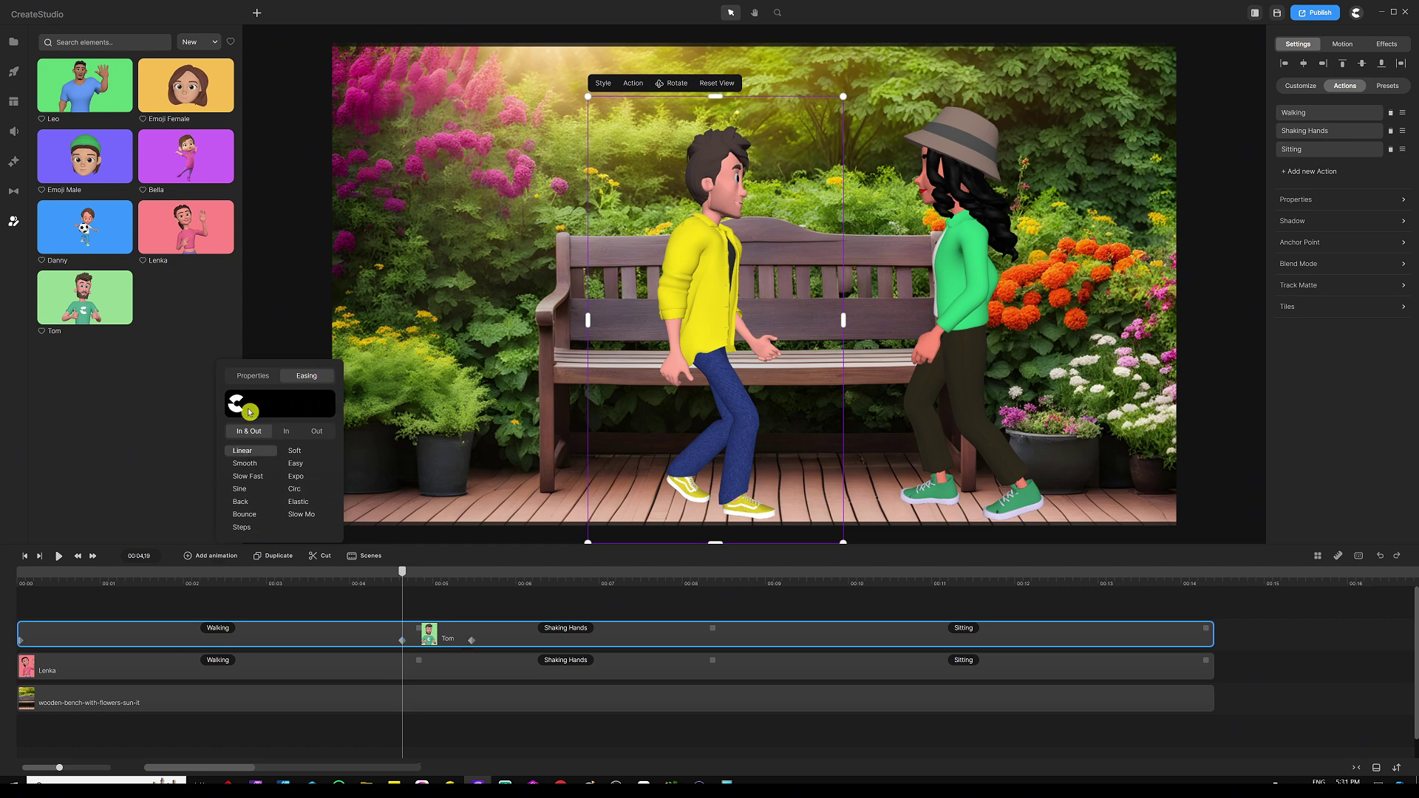
{"action": "left_click", "coordinate": [254, 377]}
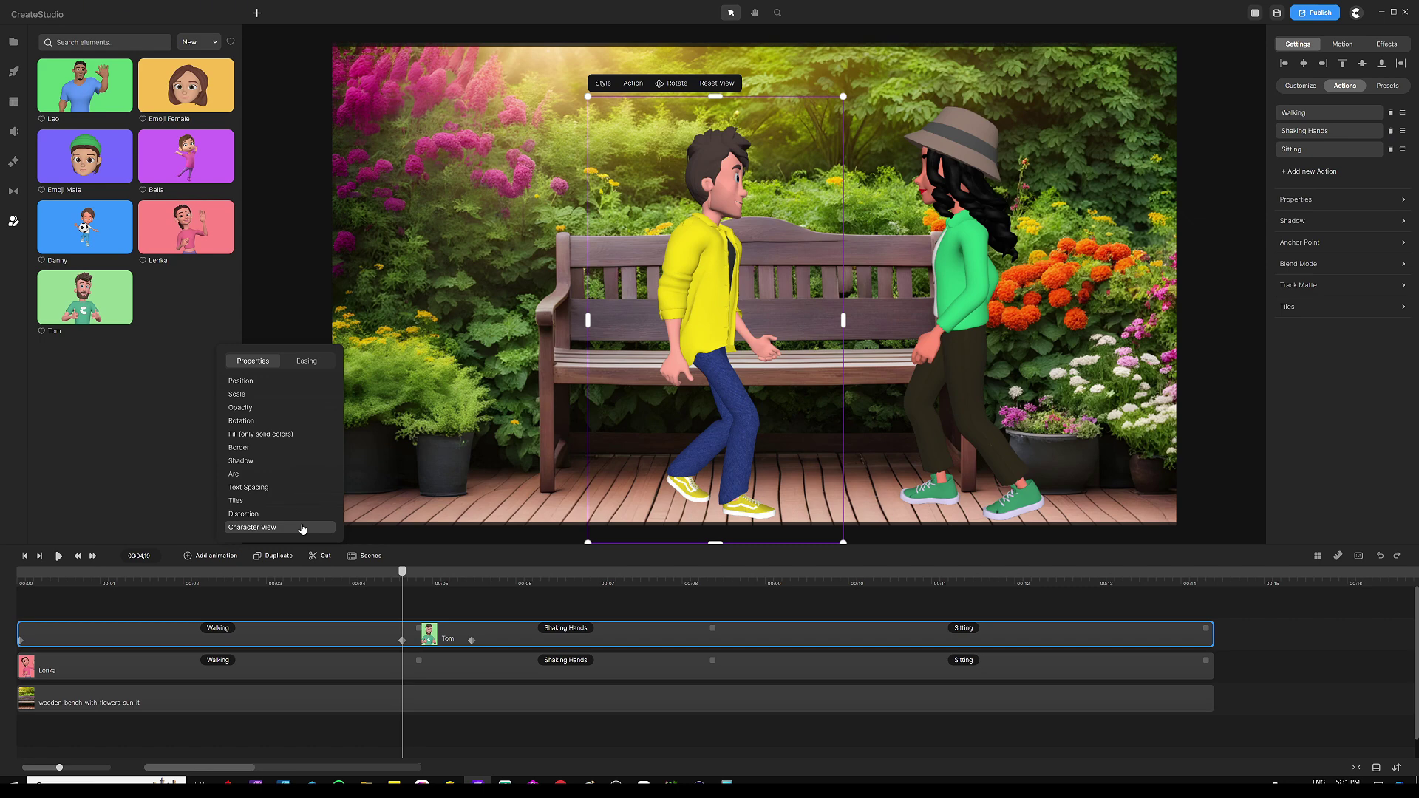
{"action": "left_click", "coordinate": [390, 600]}
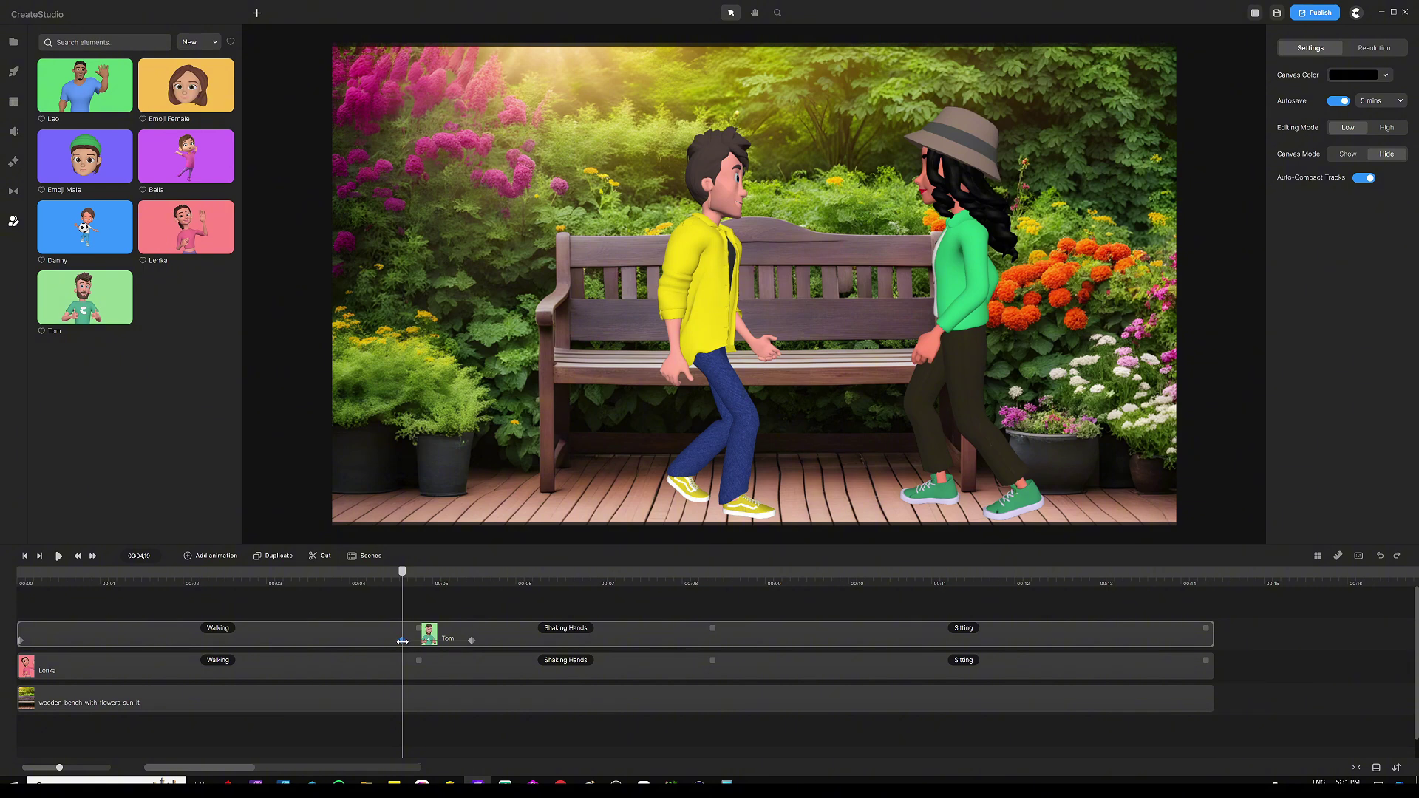
{"action": "left_click", "coordinate": [376, 606]}
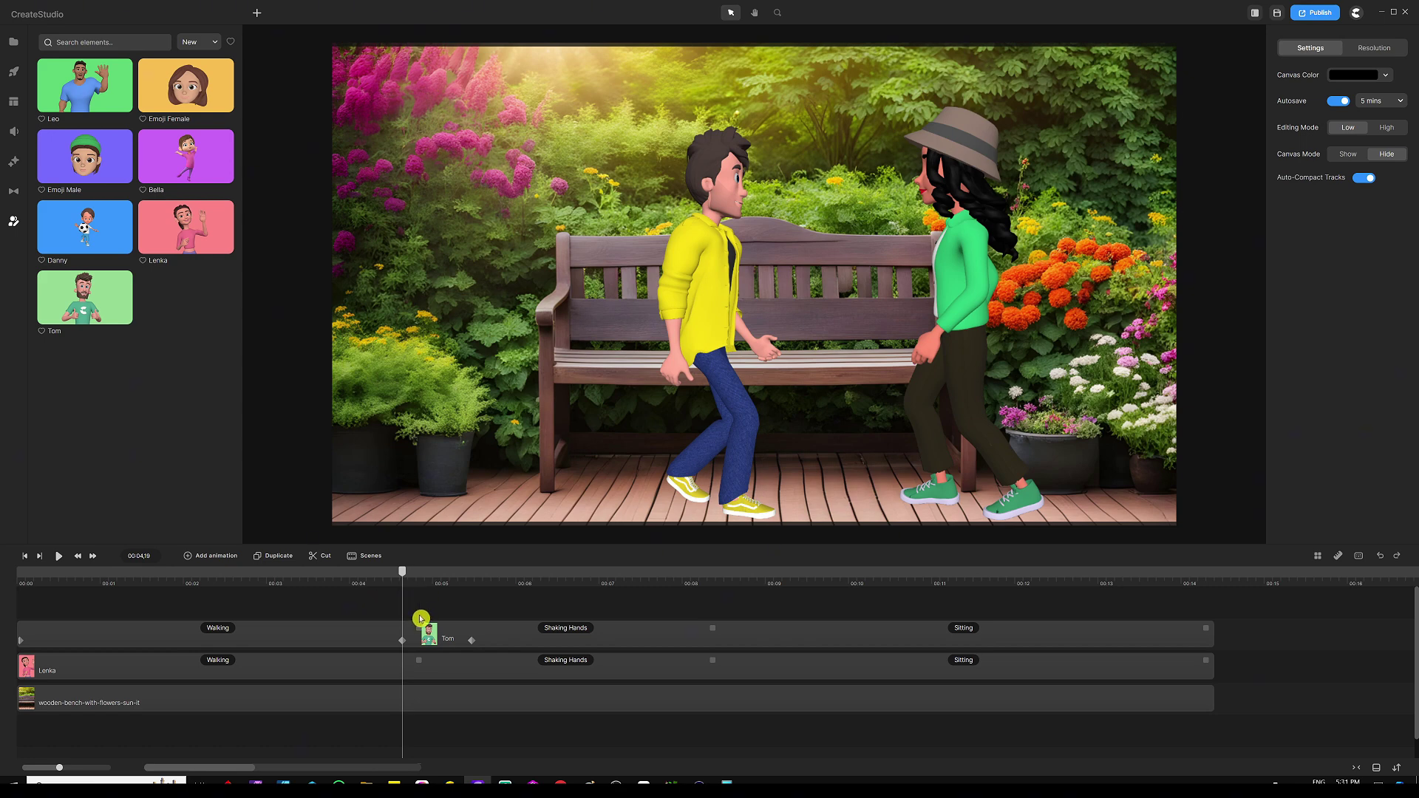
{"action": "left_click", "coordinate": [326, 611]}
Step: Advance frame by frame to 00:05,08 and shift Tom's second Character View keyframe to that time
{"action": "left_click", "coordinate": [93, 556]}
{"action": "left_click", "coordinate": [93, 556]}
{"action": "left_click", "coordinate": [94, 556]}
{"action": "left_click", "coordinate": [93, 556]}
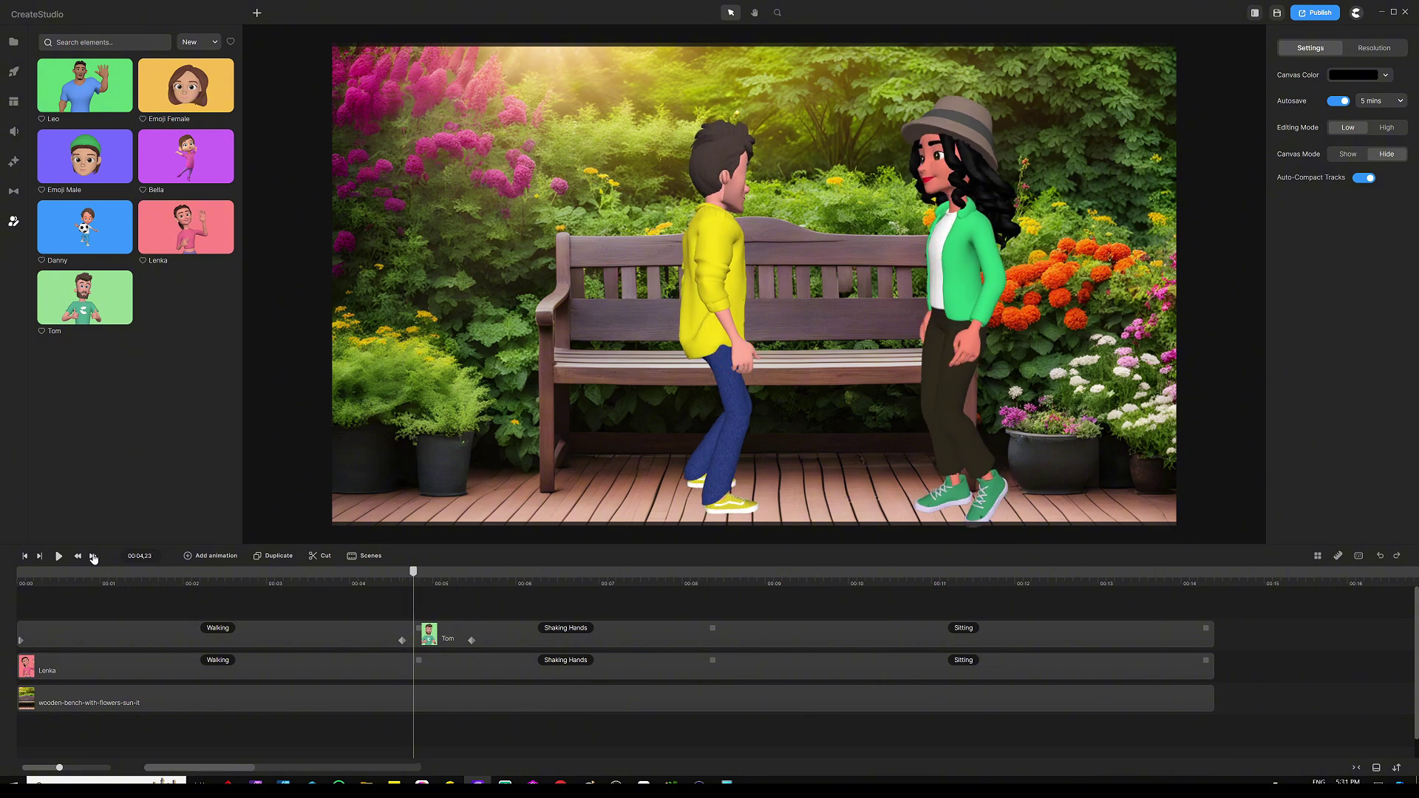
{"action": "left_click", "coordinate": [93, 556]}
{"action": "left_click", "coordinate": [93, 556]}
{"action": "left_click", "coordinate": [93, 556]}
{"action": "left_click", "coordinate": [93, 556]}
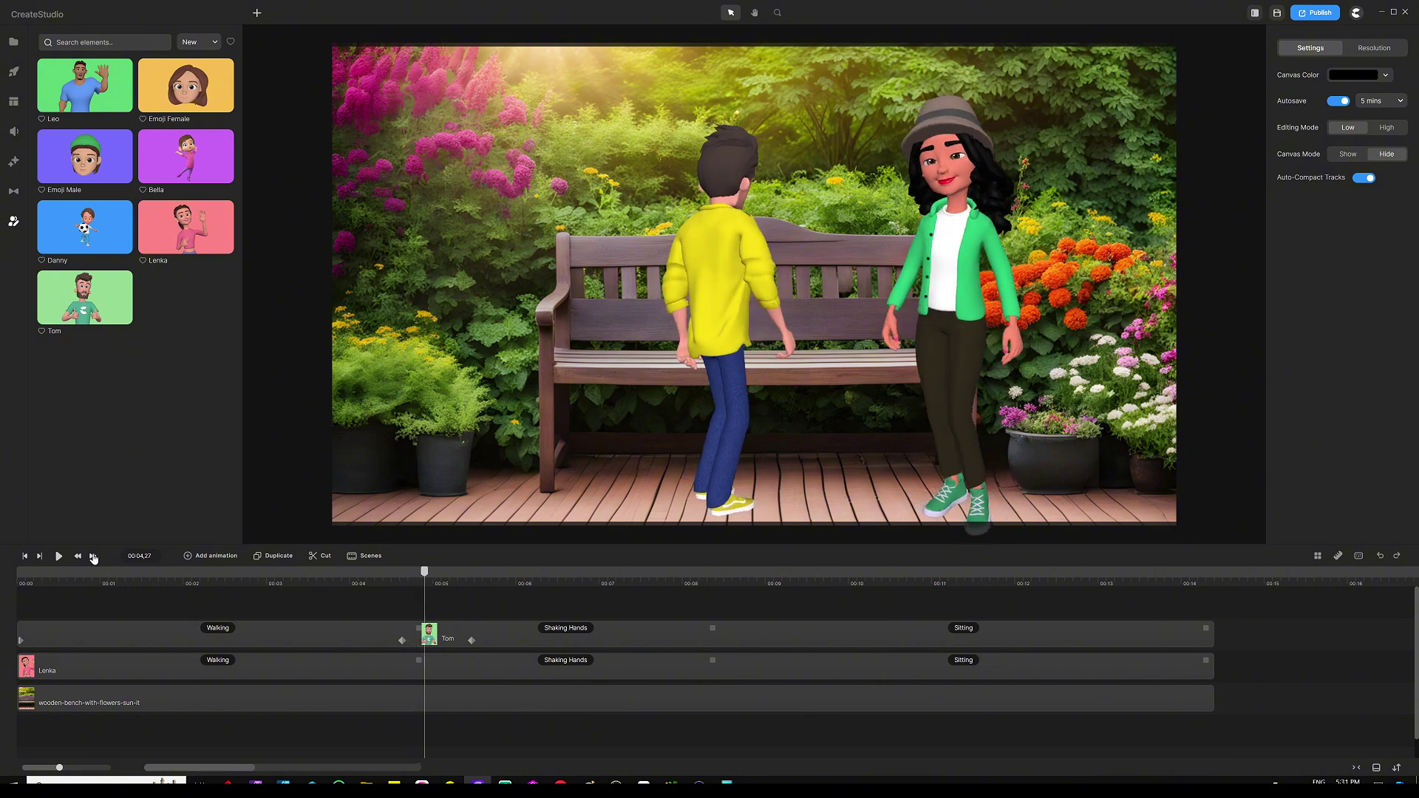
{"action": "left_click", "coordinate": [93, 556]}
{"action": "left_click", "coordinate": [93, 556]}
{"action": "left_click", "coordinate": [93, 556]}
{"action": "left_click", "coordinate": [93, 555]}
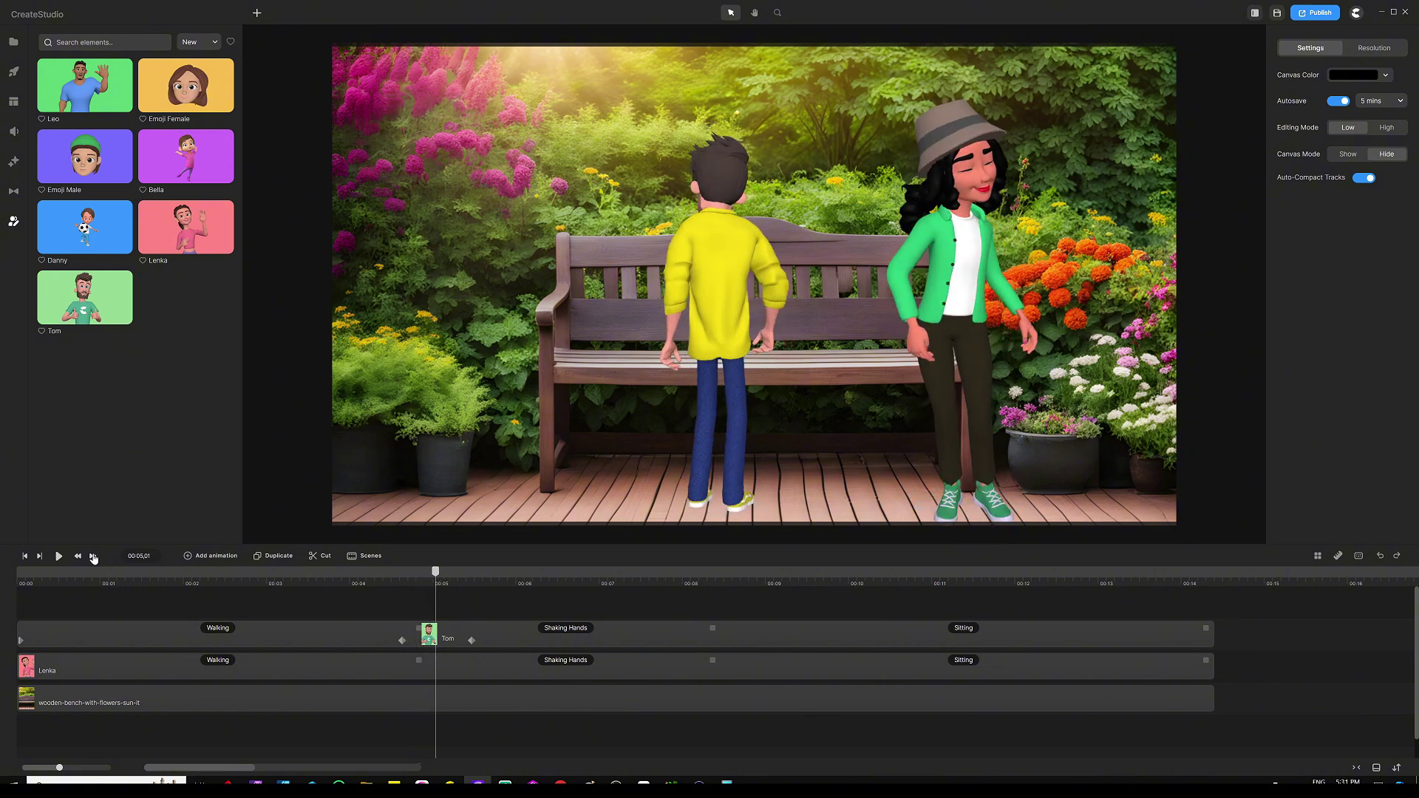
{"action": "left_click", "coordinate": [94, 556]}
{"action": "left_click", "coordinate": [94, 556]}
{"action": "left_click", "coordinate": [93, 556]}
{"action": "left_click", "coordinate": [93, 556]}
{"action": "left_click", "coordinate": [93, 556]}
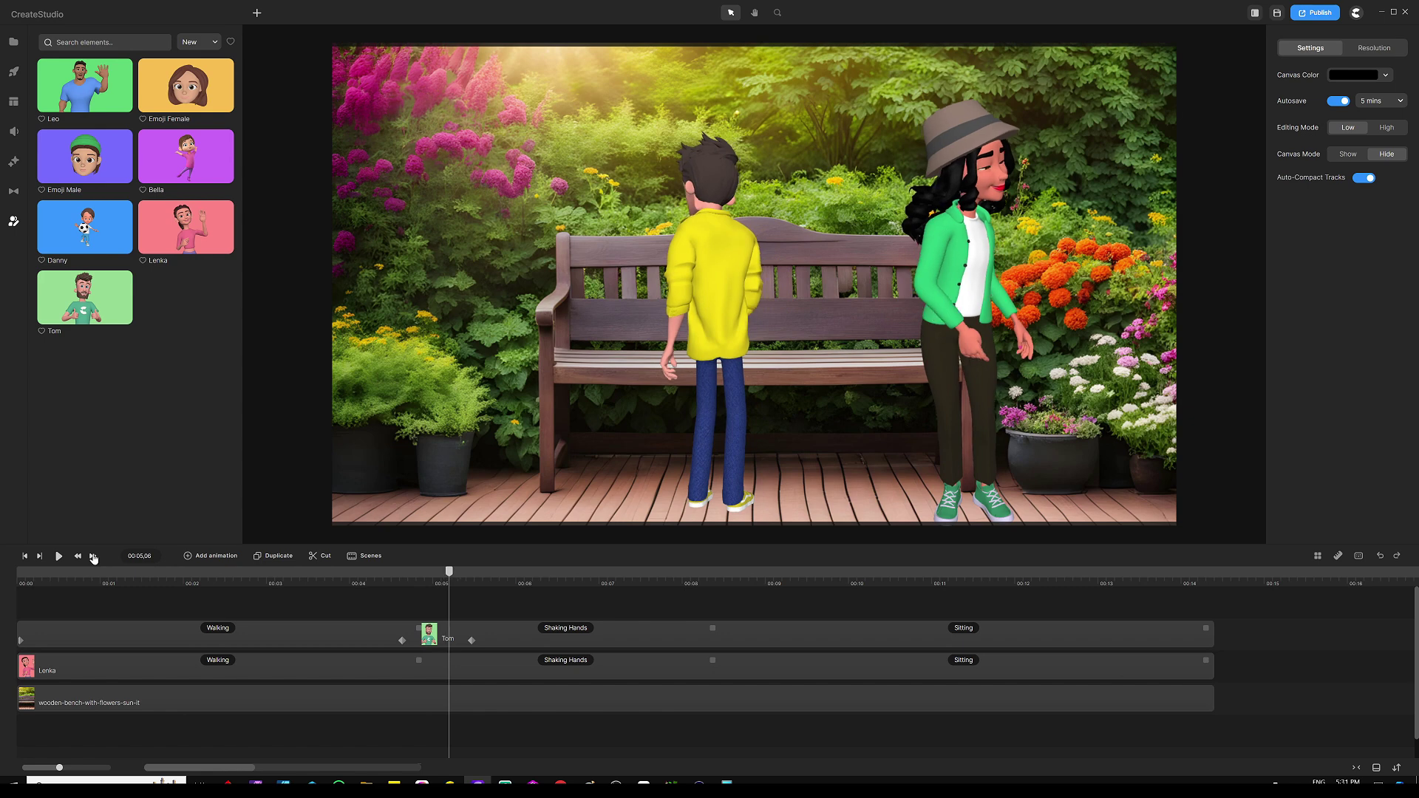
{"action": "left_click", "coordinate": [93, 556]}
{"action": "left_click", "coordinate": [93, 556]}
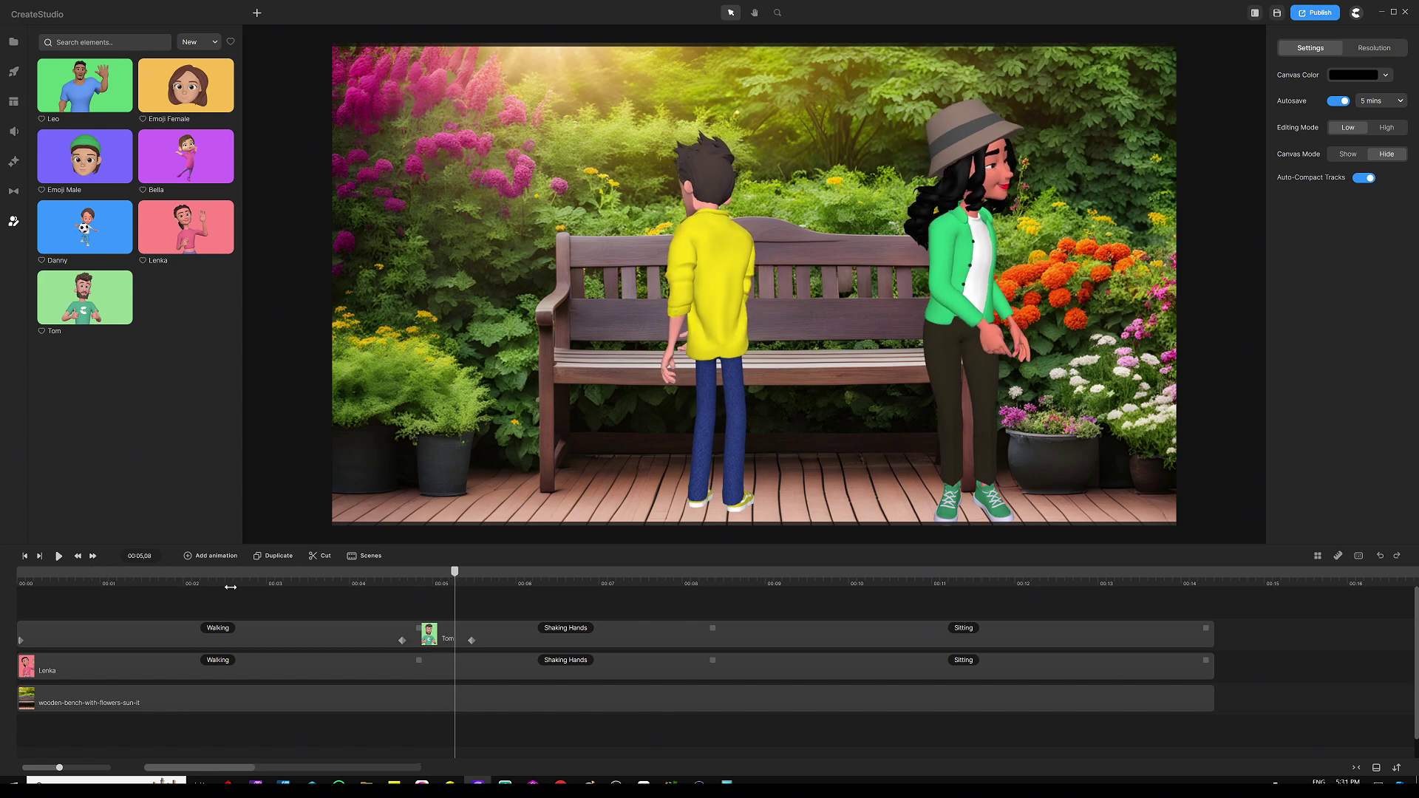
{"action": "left_click", "coordinate": [472, 641]}
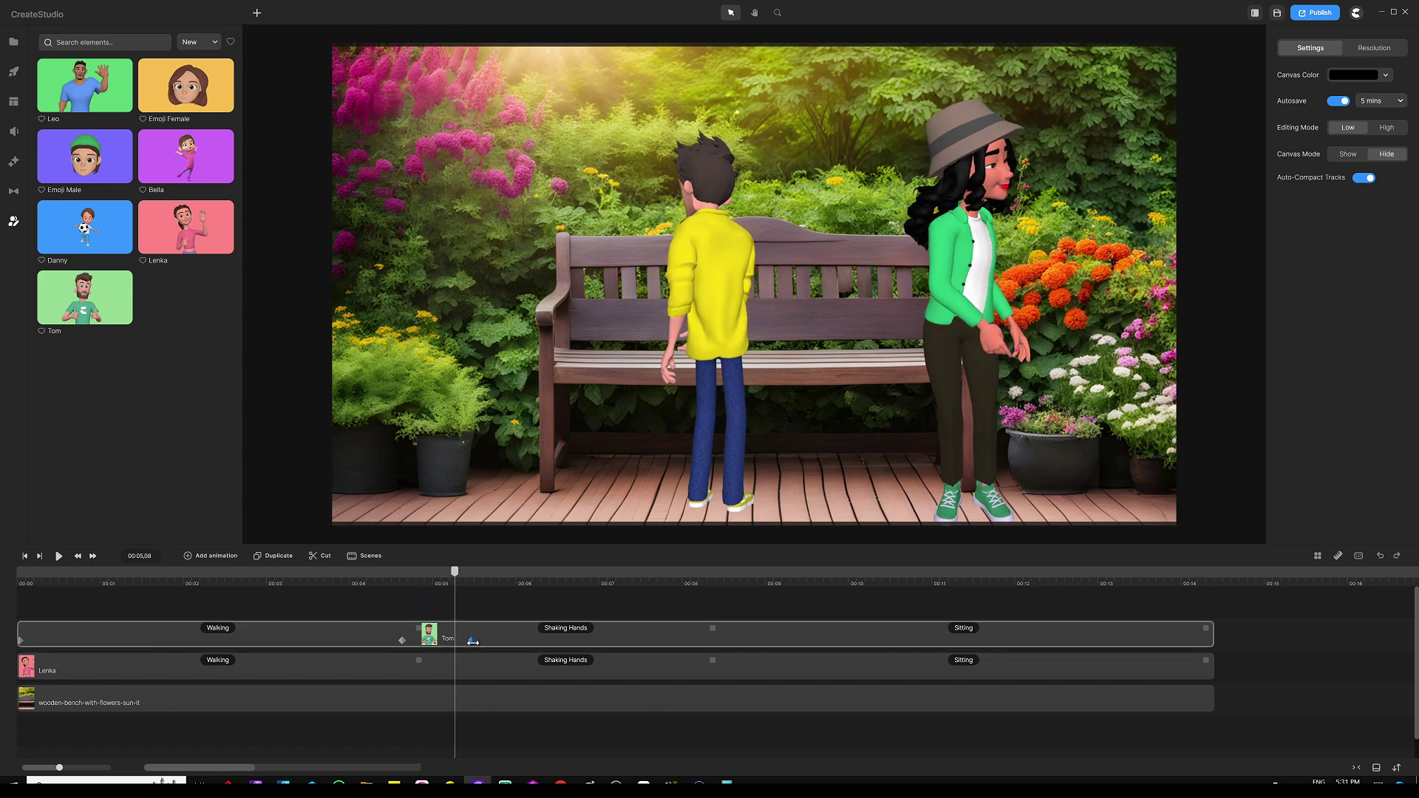
{"action": "left_click_drag", "start_coordinate": [473, 642], "coordinate": [468, 643]}
{"action": "left_click", "coordinate": [456, 644]}
{"action": "left_click", "coordinate": [469, 603]}
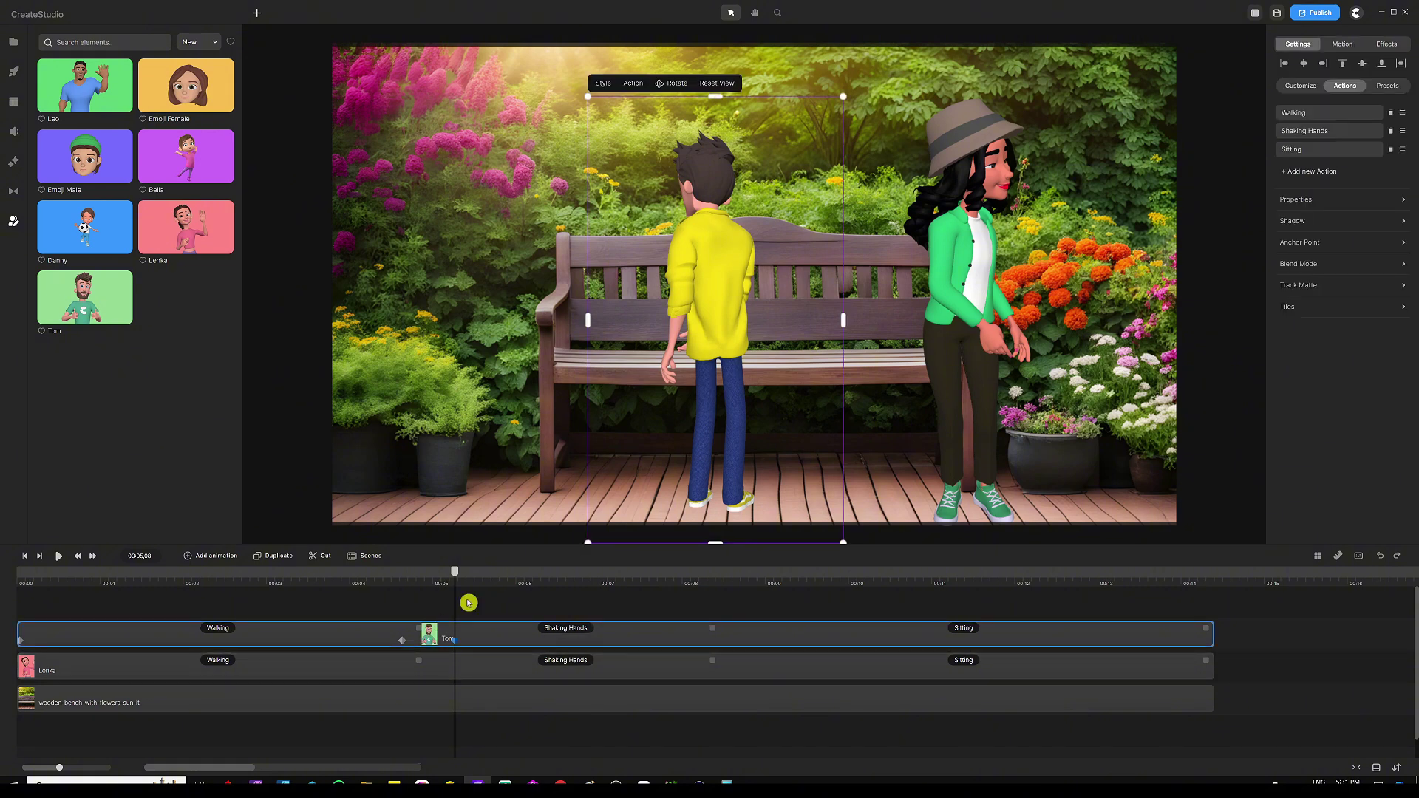
Step: Rotate Tom's 3D view at the 00:05,08 keyframe so that he faces Lenka, and return the playhead to the start
{"action": "left_click", "coordinate": [677, 87]}
{"action": "left_click_drag", "start_coordinate": [743, 295], "coordinate": [523, 304]}
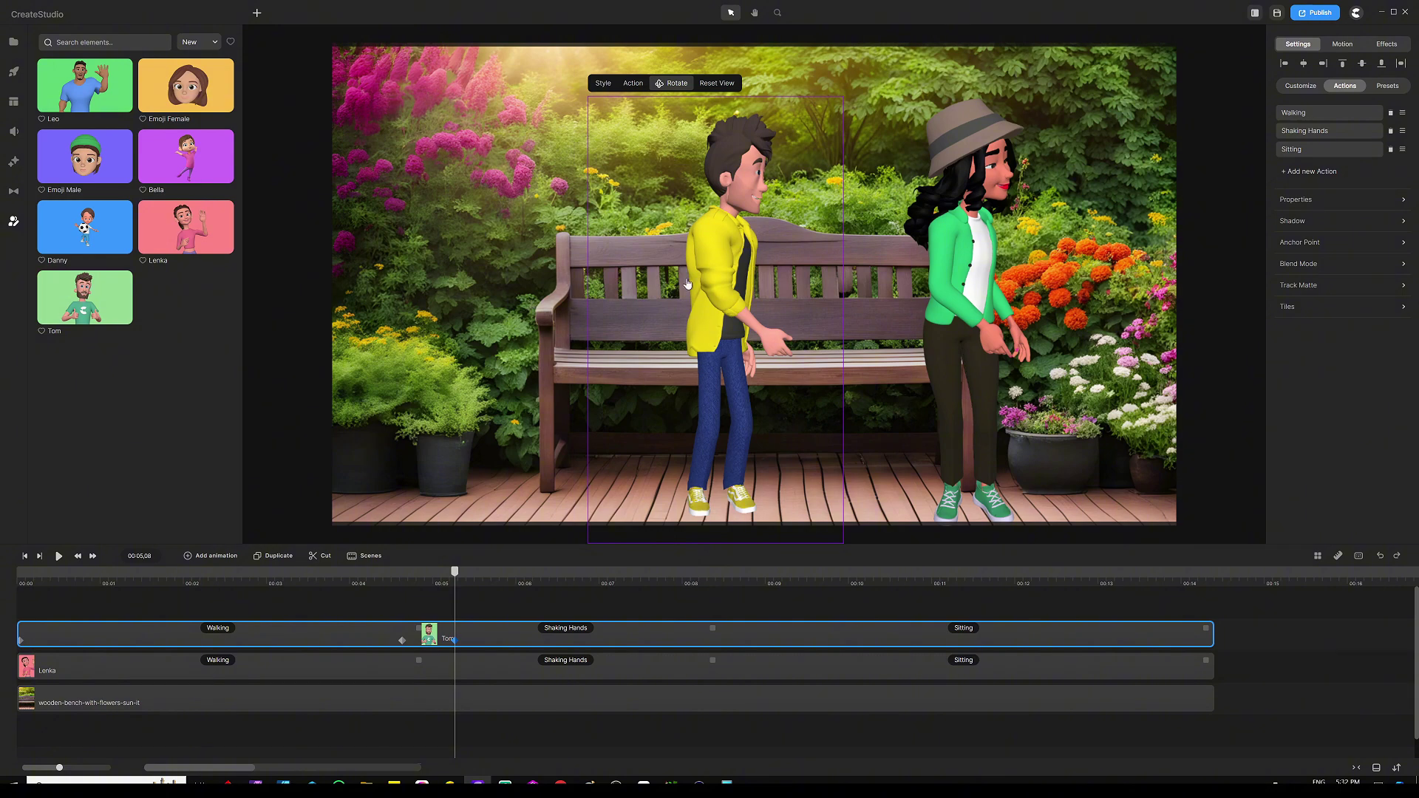
{"action": "left_click", "coordinate": [508, 611]}
{"action": "left_click_drag", "start_coordinate": [454, 574], "coordinate": [23, 592]}
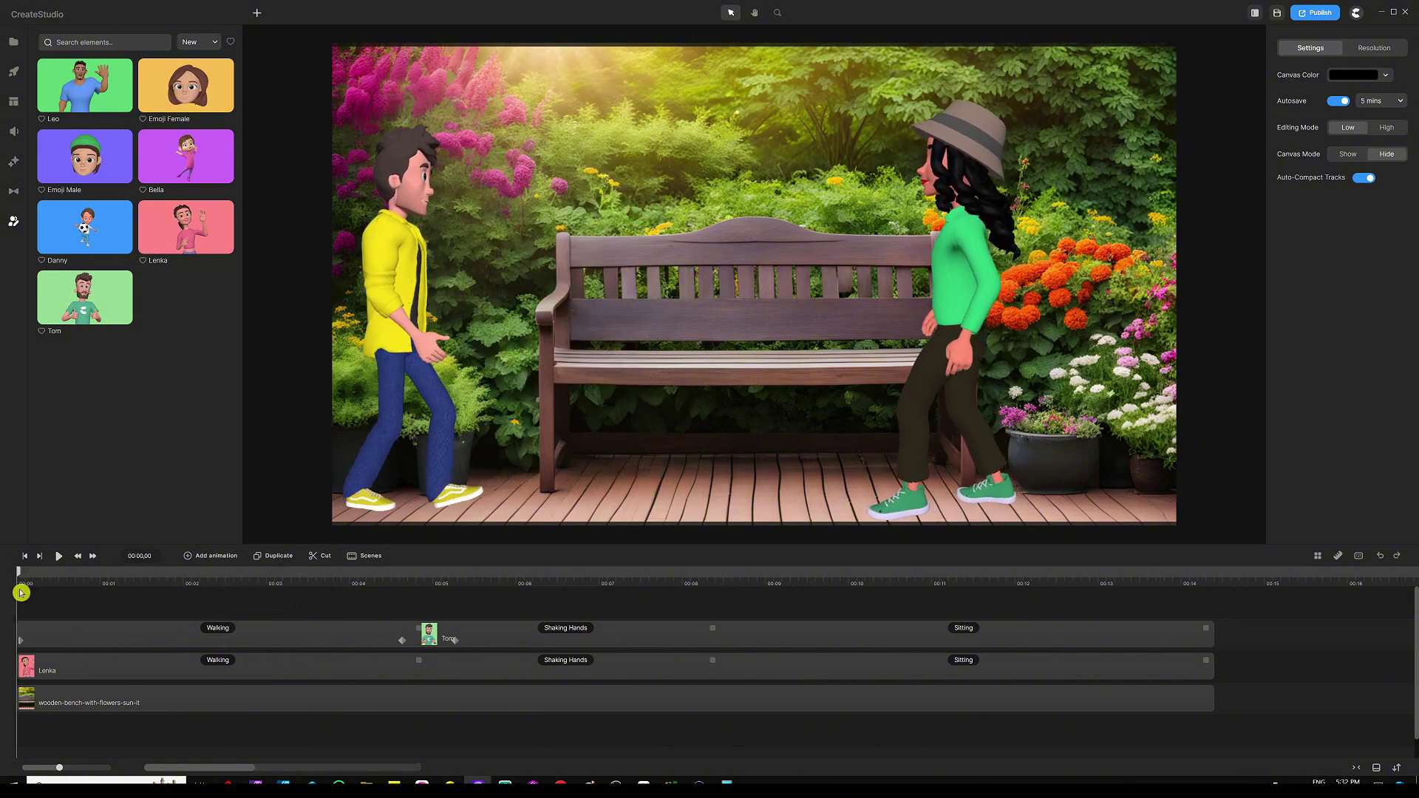
Step: Add a Position animation to Lenka at 00:00,01, the start of her Walking action
{"action": "left_click", "coordinate": [99, 679]}
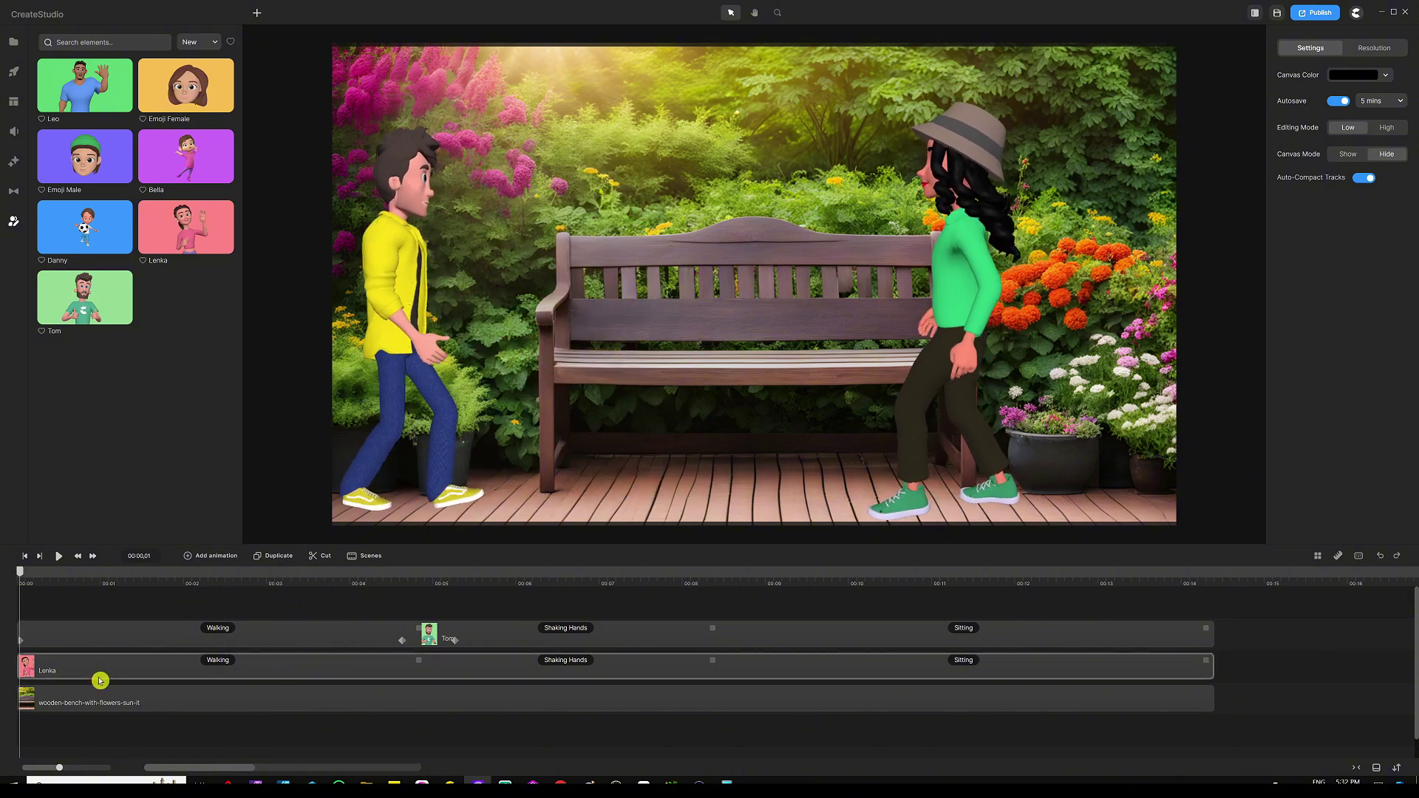
{"action": "left_click", "coordinate": [215, 556]}
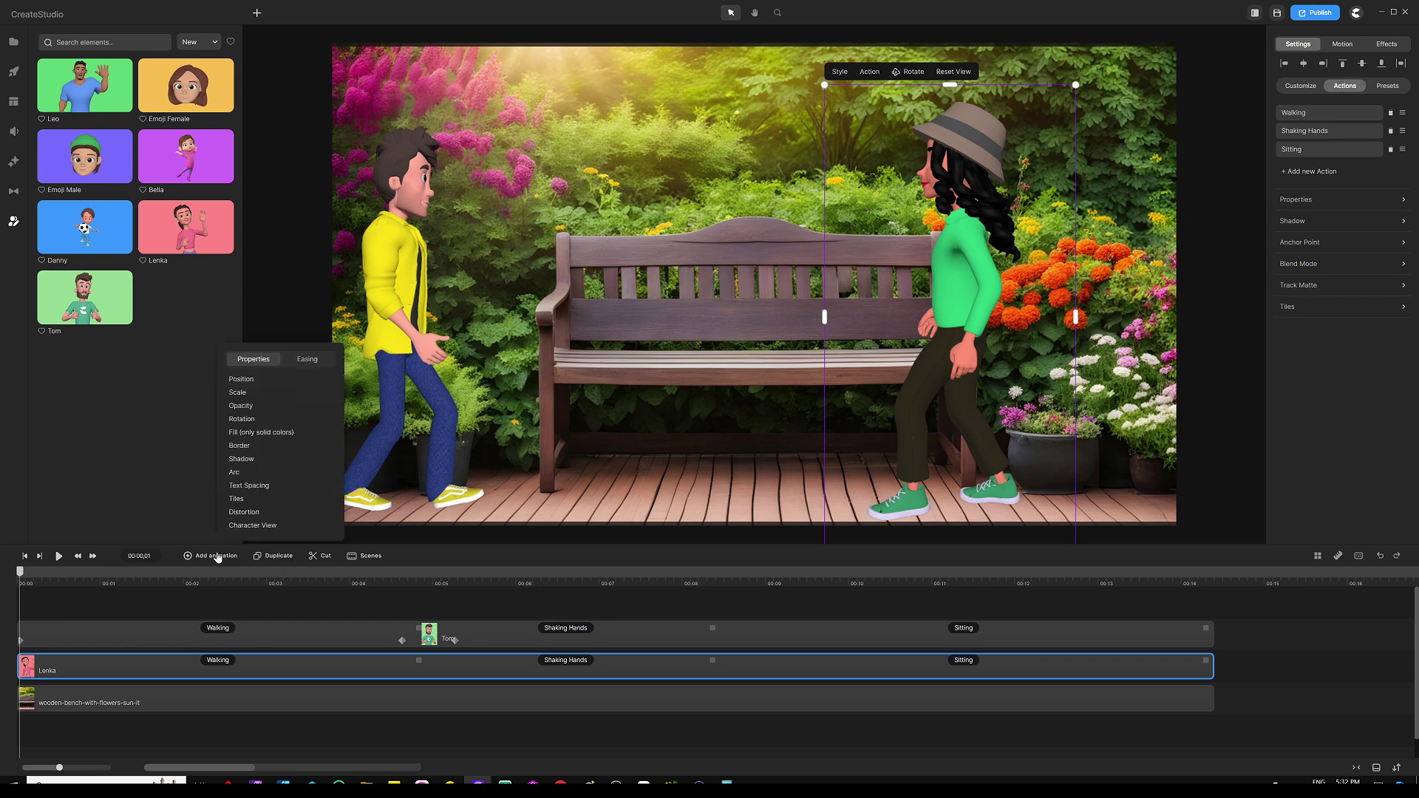
{"action": "left_click", "coordinate": [270, 383]}
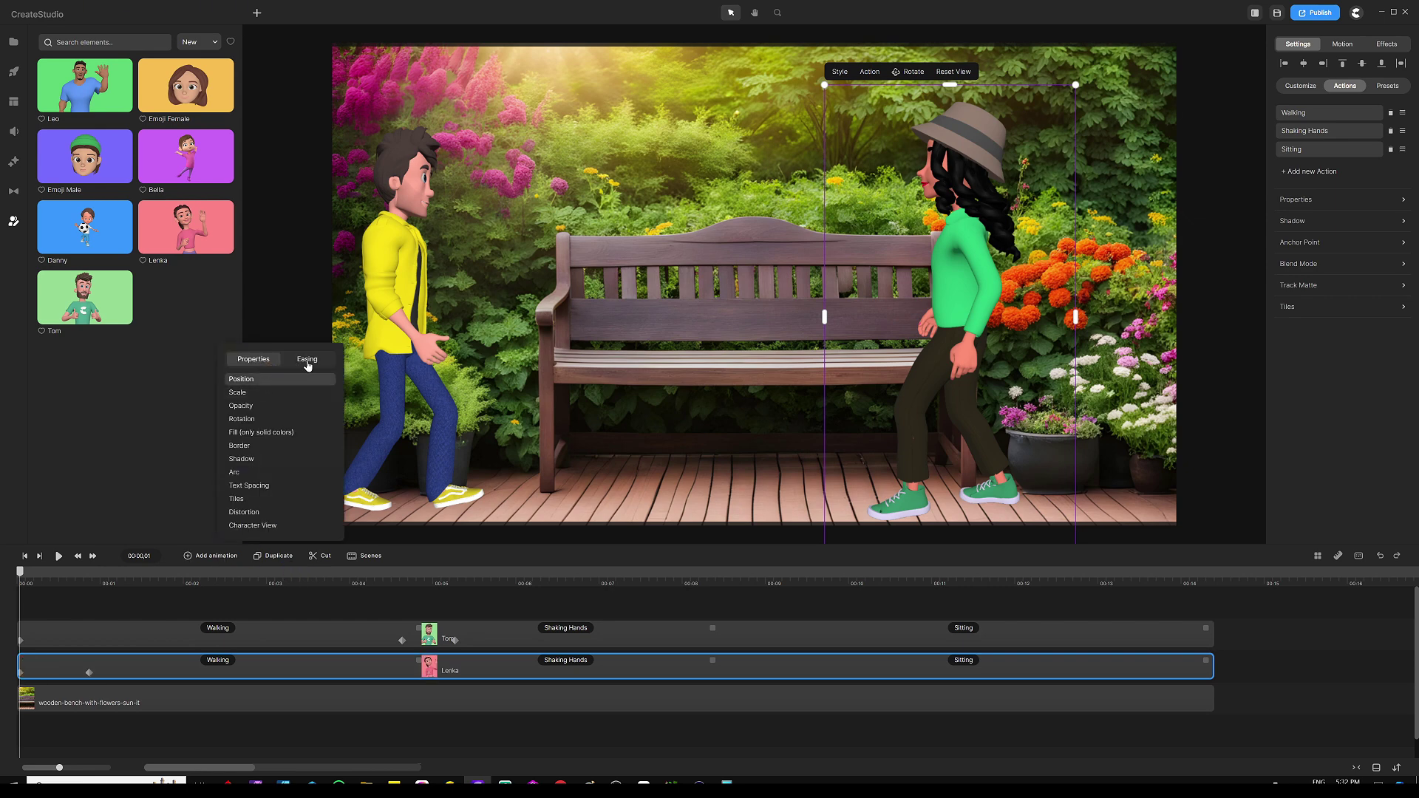
{"action": "left_click", "coordinate": [308, 366]}
{"action": "left_click", "coordinate": [136, 611]}
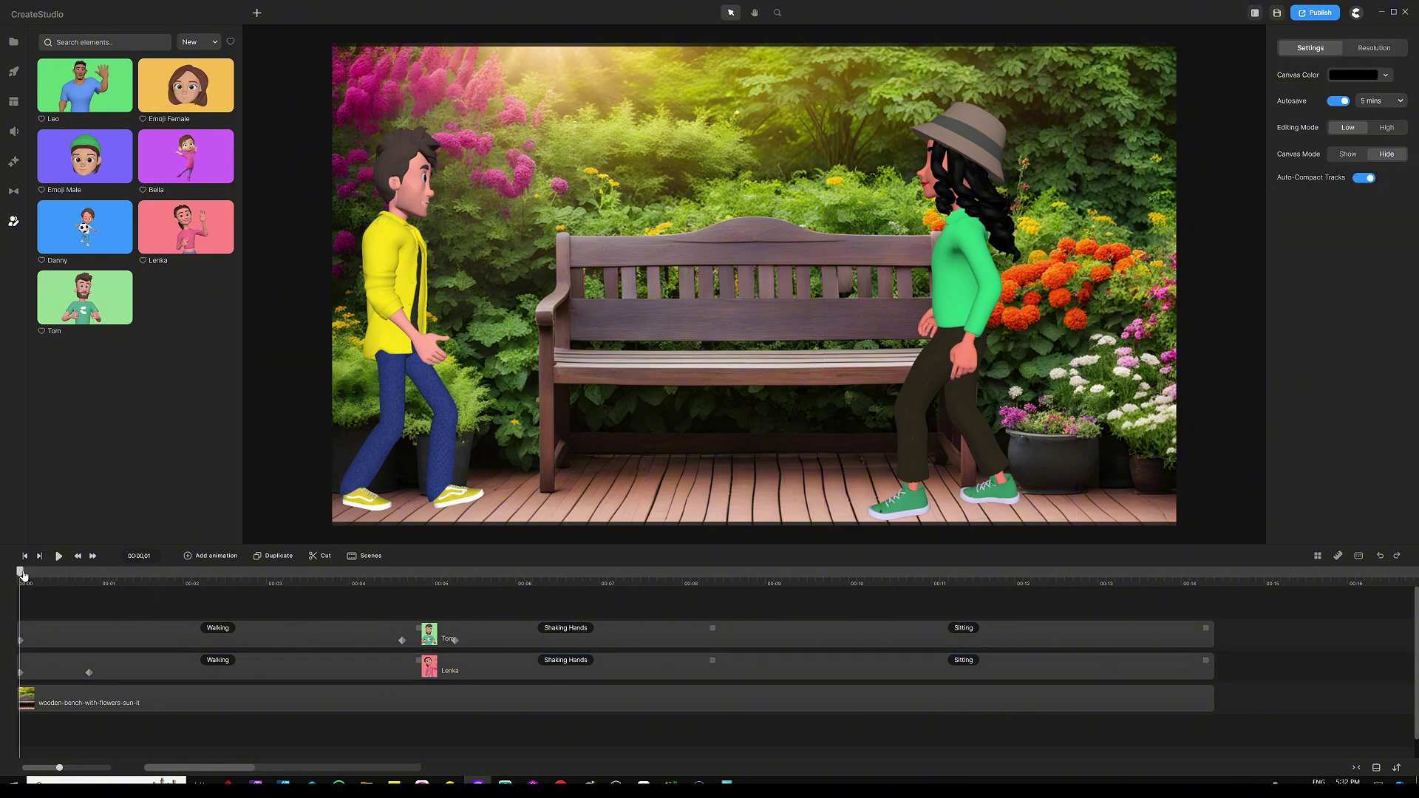
Step: Shift Lenka's second Position keyframe to 00:04,19, in line with Tom's last Position keyframe
{"action": "left_click_drag", "start_coordinate": [23, 575], "coordinate": [402, 580]}
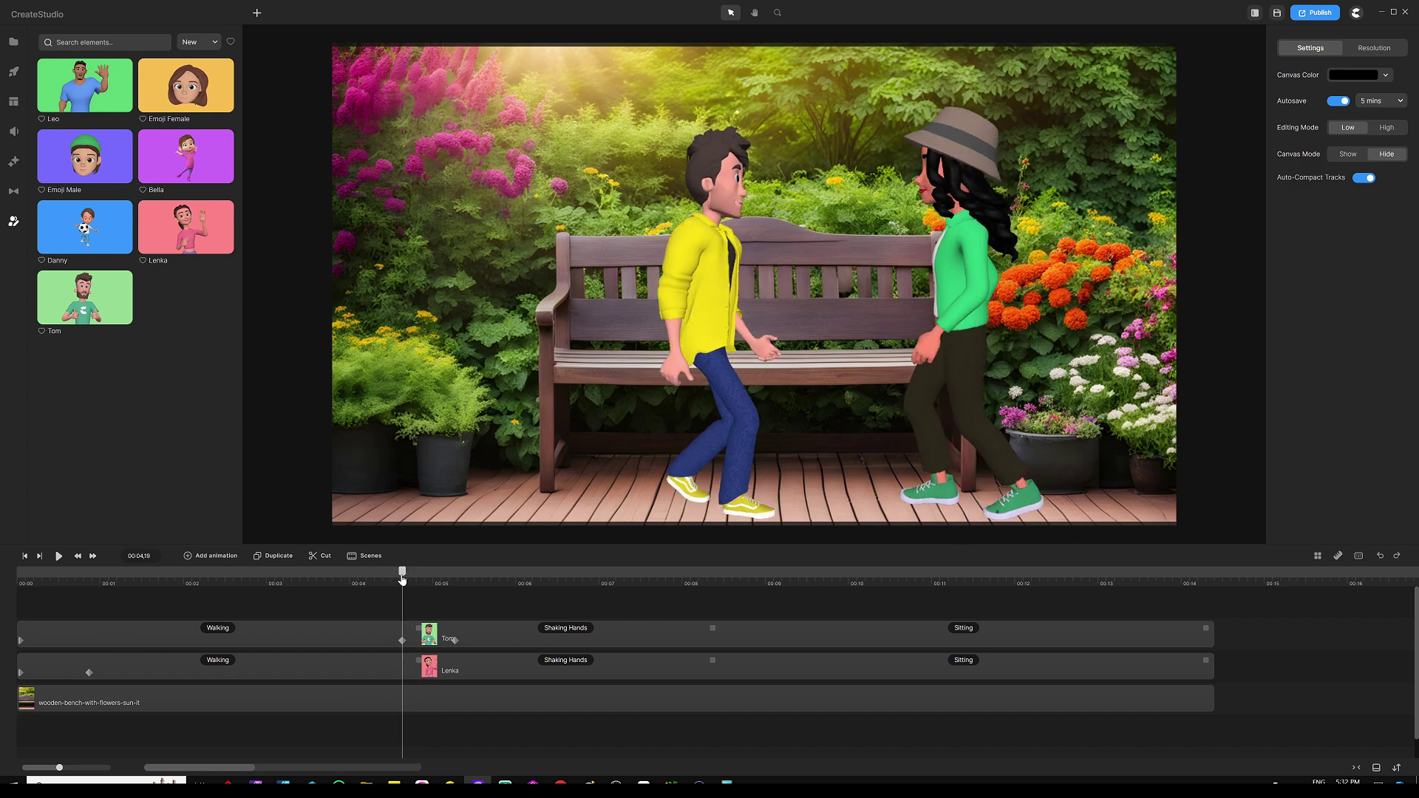
{"action": "left_click_drag", "start_coordinate": [89, 673], "coordinate": [391, 687]}
{"action": "left_click", "coordinate": [402, 678]}
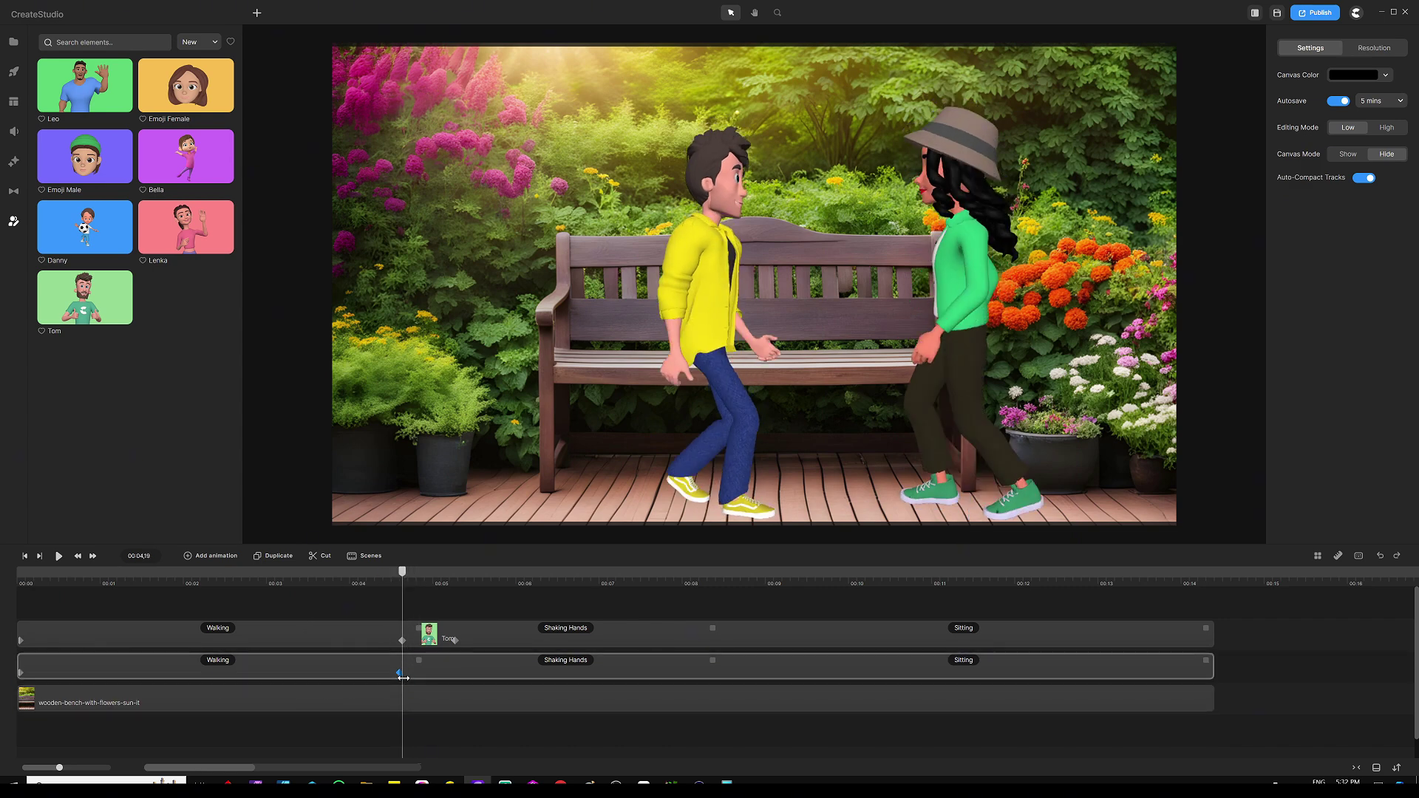
{"action": "left_click", "coordinate": [265, 599]}
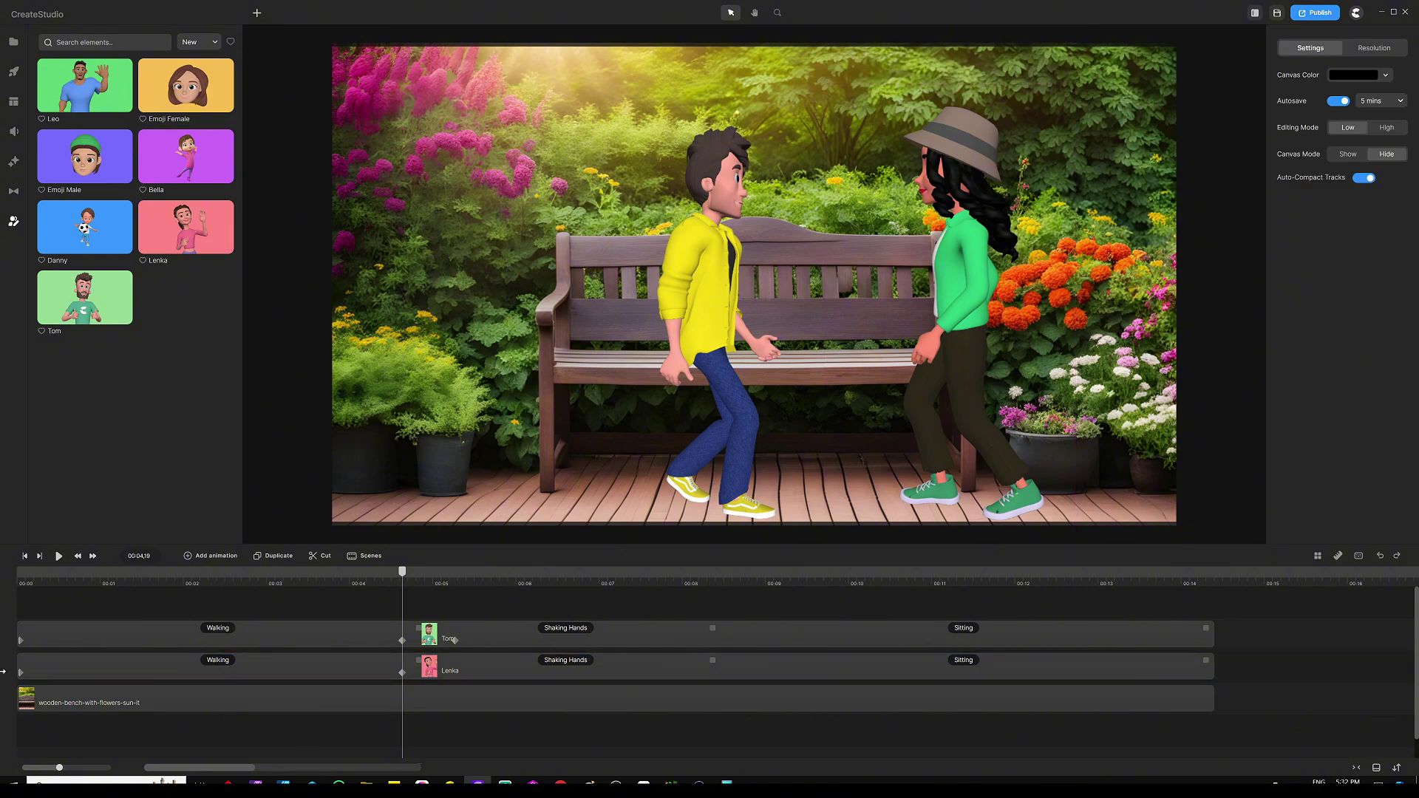
Step: Place Lenka beyond the bench at her first Position keyframe and in front of the bench close to Tom at the 00:04,19 keyframe
{"action": "left_click", "coordinate": [19, 673]}
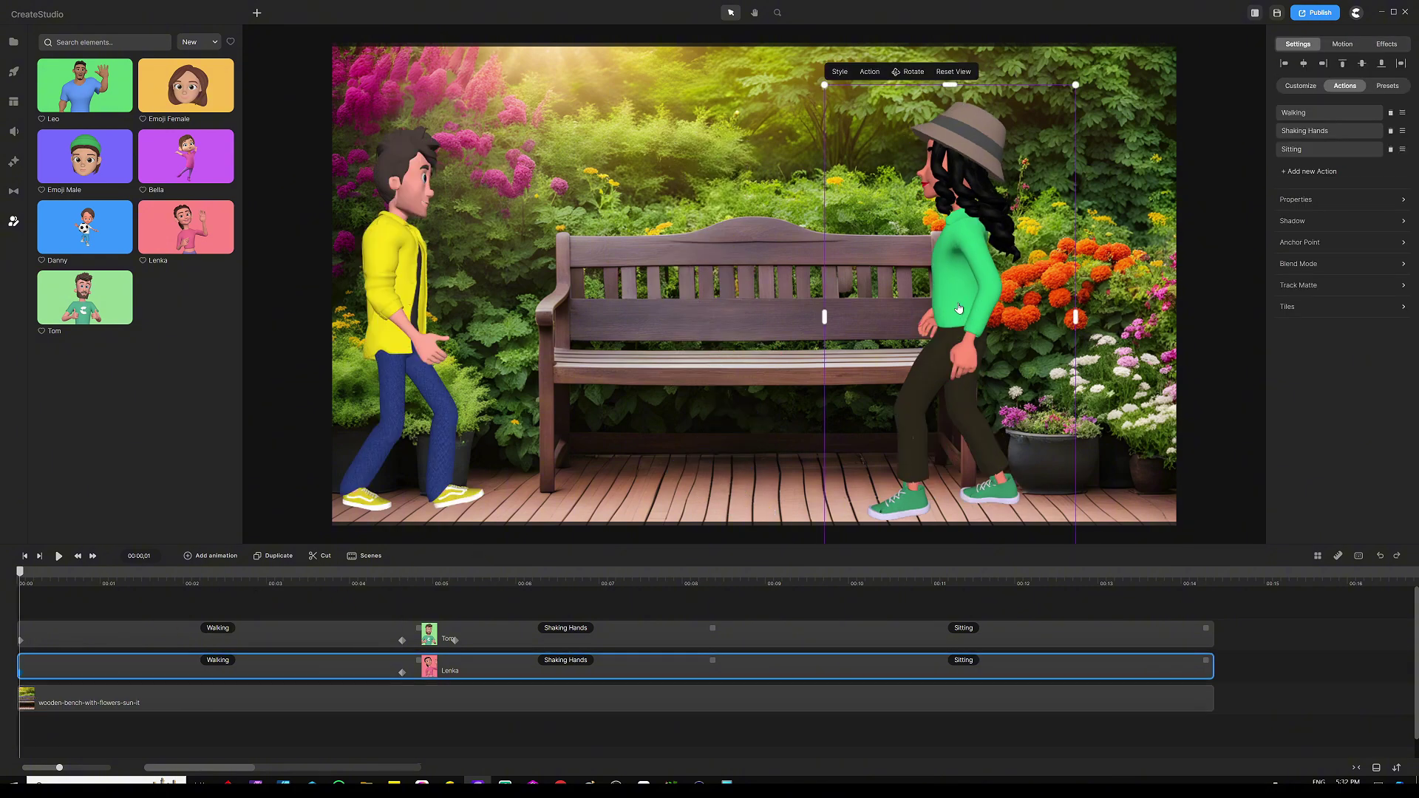
{"action": "left_click_drag", "start_coordinate": [959, 308], "coordinate": [1116, 304]}
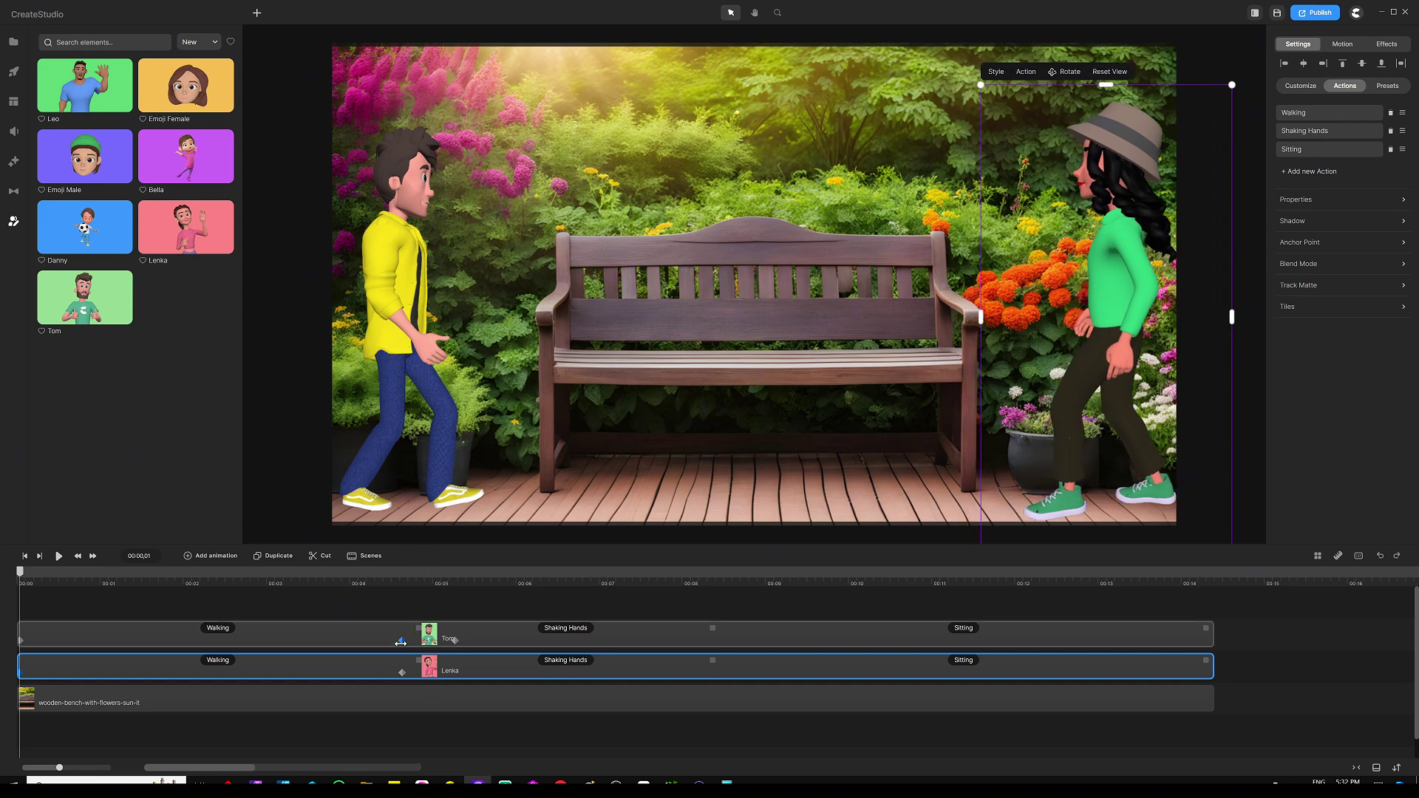
{"action": "left_click", "coordinate": [407, 676]}
{"action": "left_click", "coordinate": [403, 675]}
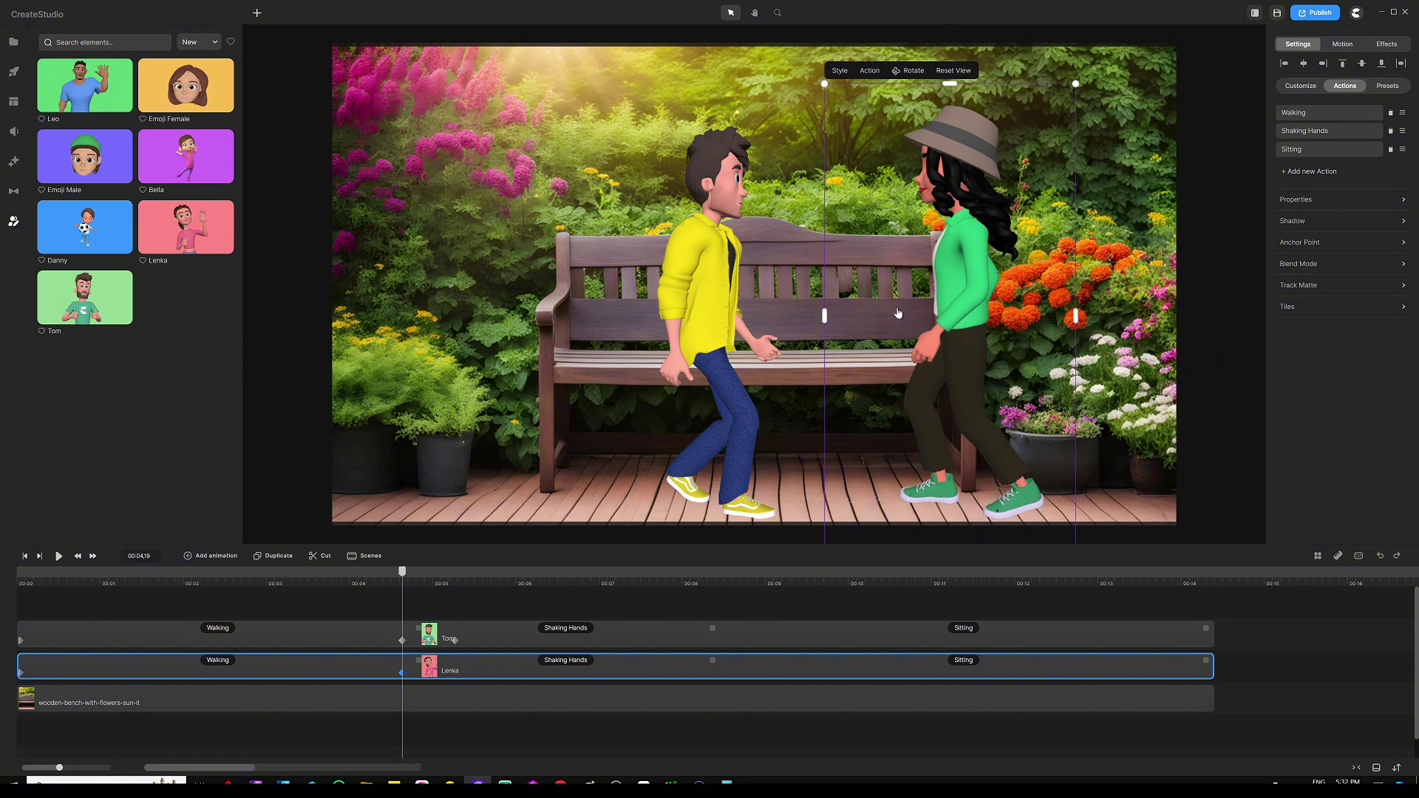
{"action": "left_click_drag", "start_coordinate": [973, 310], "coordinate": [873, 310]}
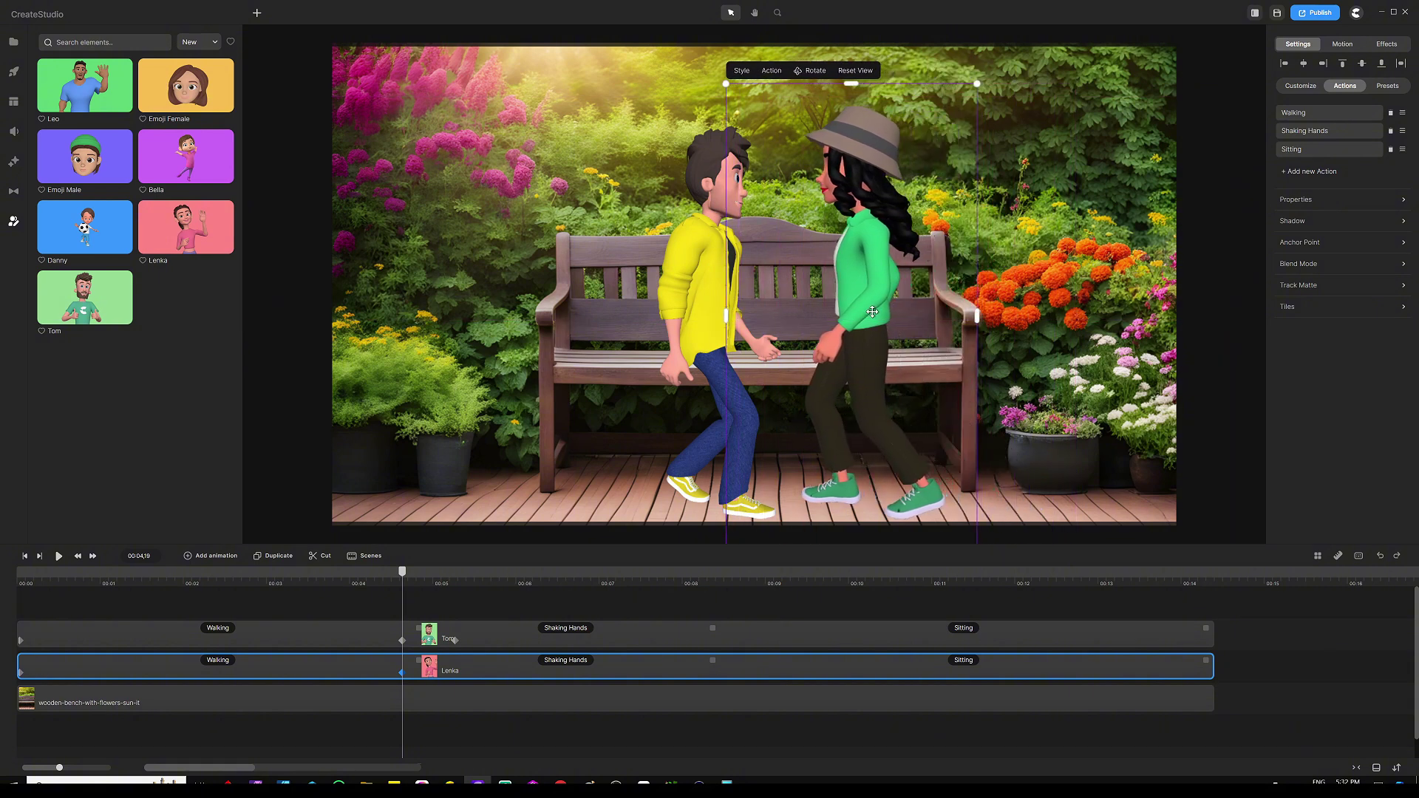
Step: Add a Character View animation with Linear easing to Lenka at 00:04,19, her last Position keyframe
{"action": "left_click_drag", "start_coordinate": [405, 579], "coordinate": [535, 579]}
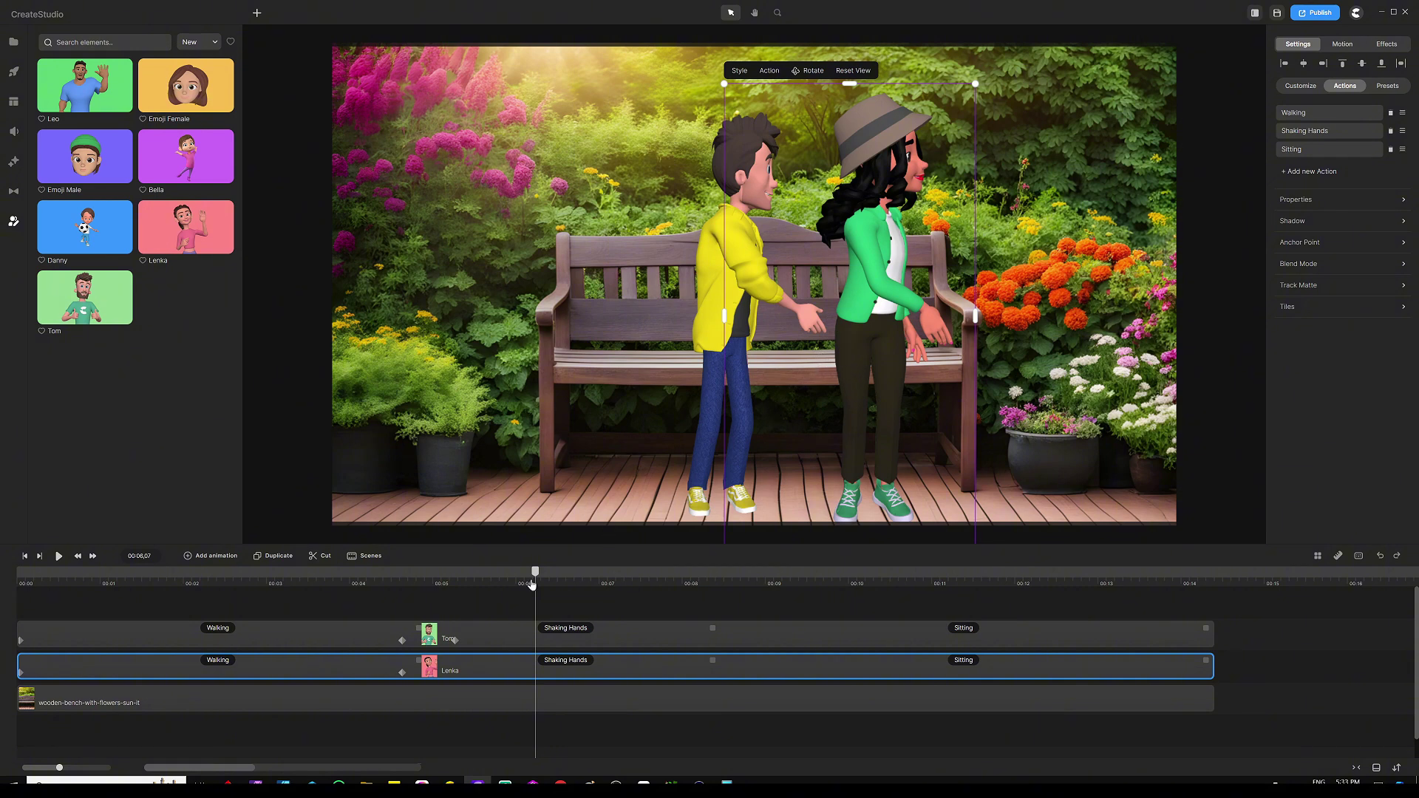
{"action": "left_click_drag", "start_coordinate": [537, 576], "coordinate": [404, 673]}
{"action": "left_click", "coordinate": [421, 671]}
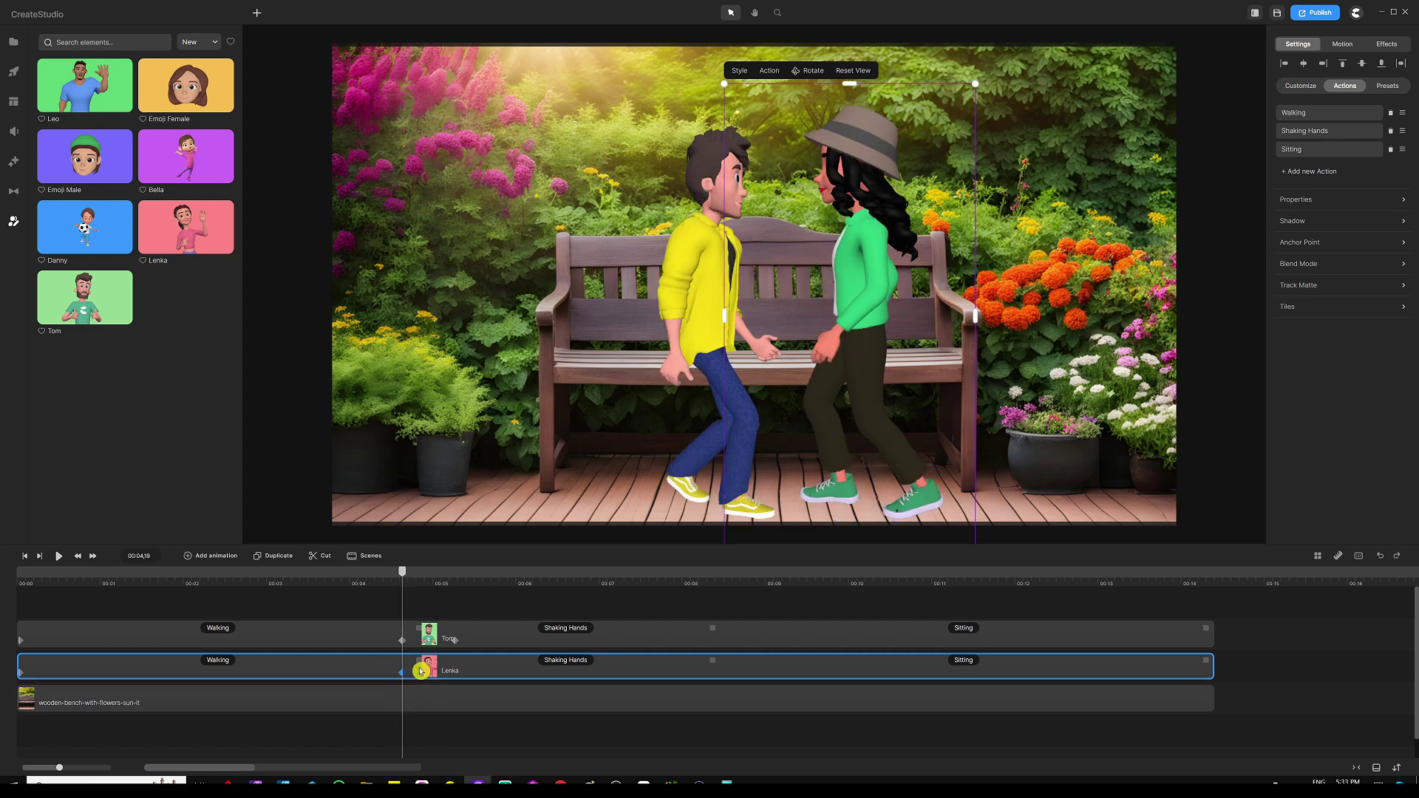
{"action": "left_click", "coordinate": [214, 556]}
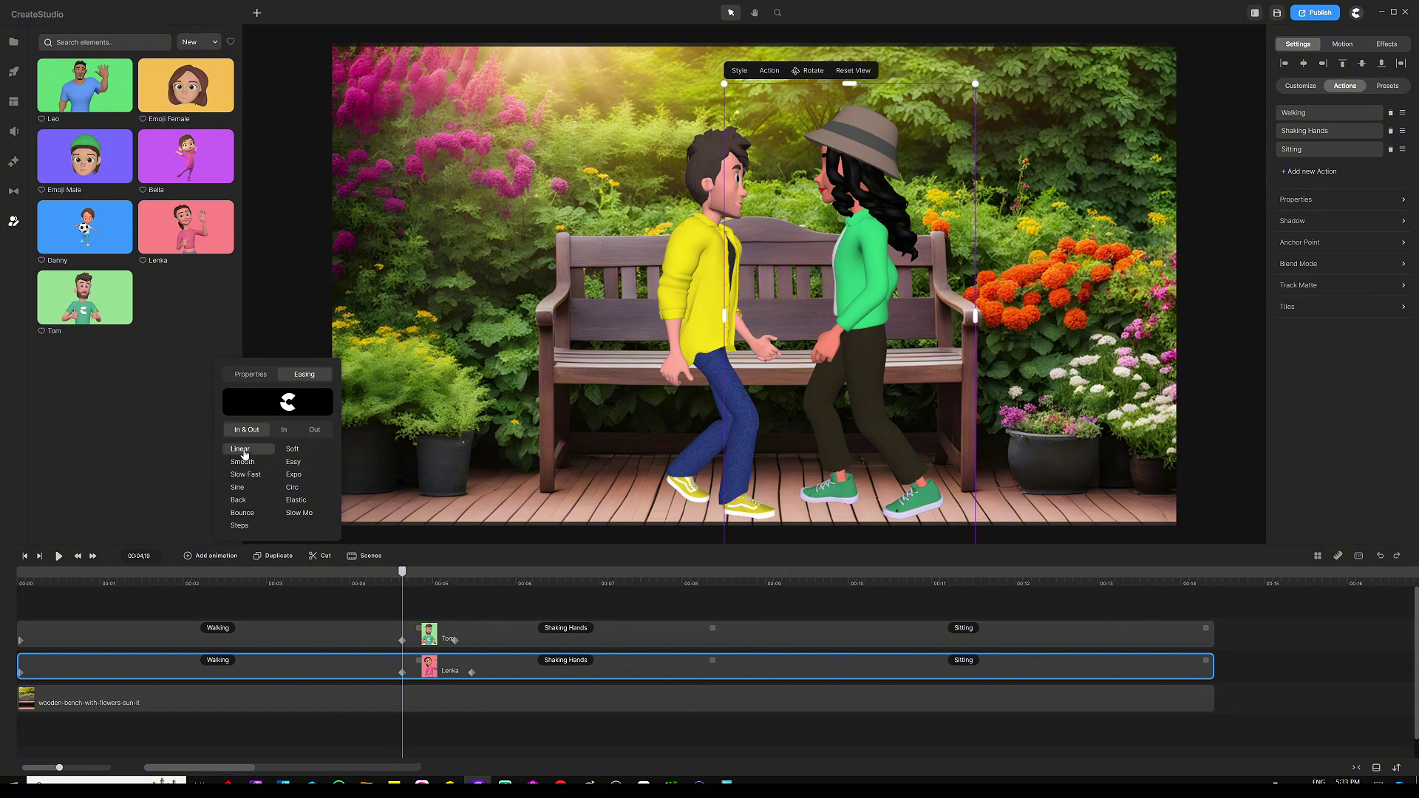
{"action": "left_click", "coordinate": [254, 375]}
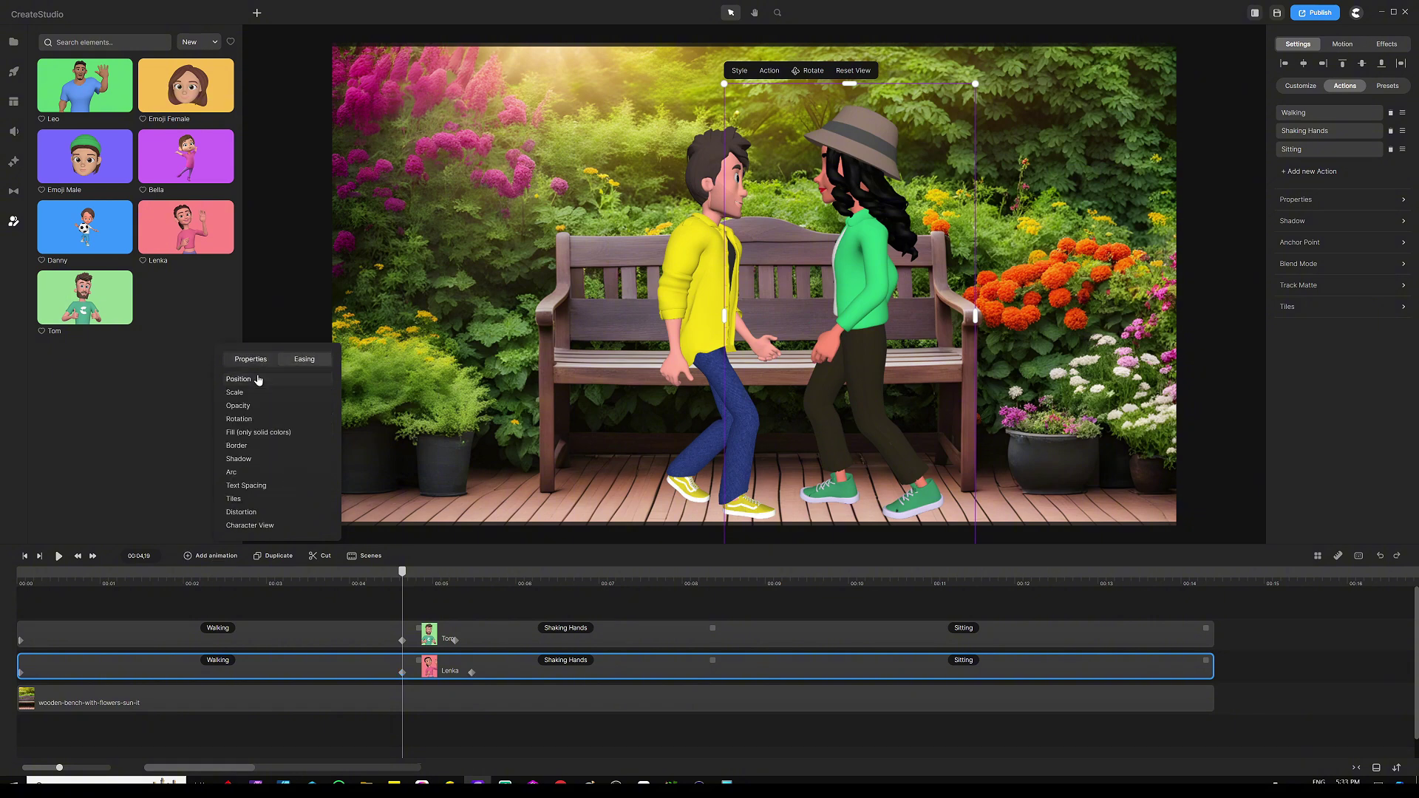
{"action": "left_click", "coordinate": [280, 526]}
{"action": "left_click", "coordinate": [447, 605]}
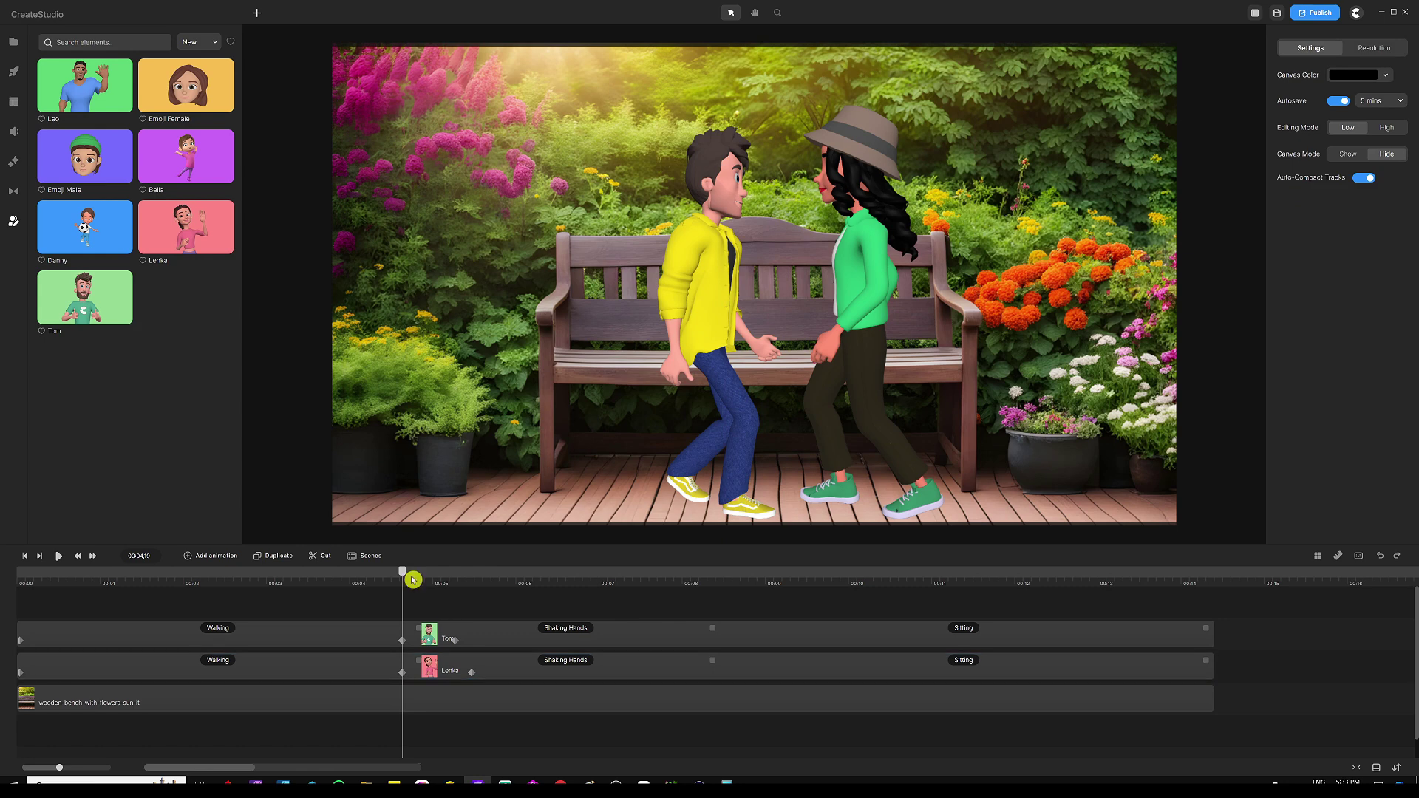
Step: Shift Lenka's second Character View keyframe to 00:05,08 and rotate her 3D view there so that she faces Tom
{"action": "left_click", "coordinate": [455, 680]}
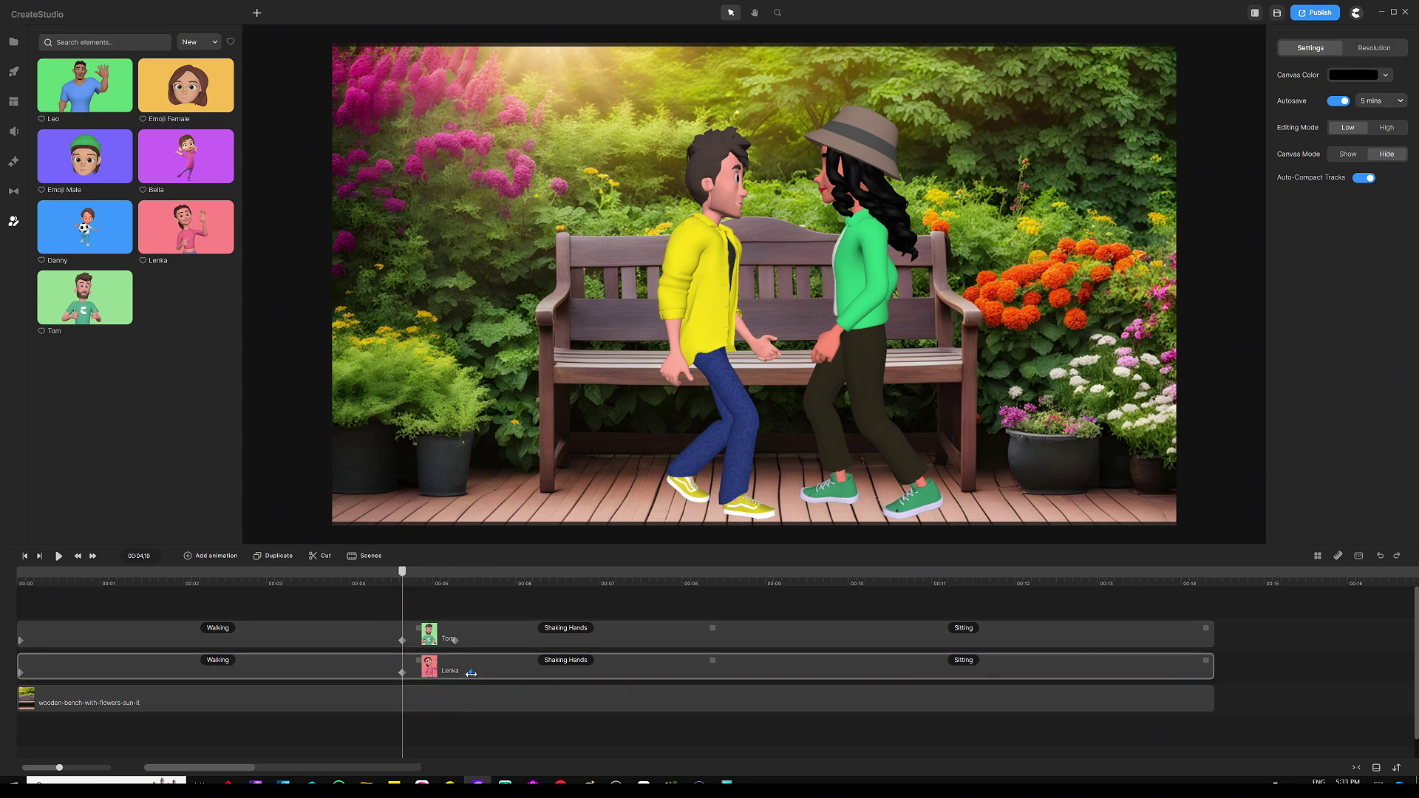
{"action": "left_click_drag", "start_coordinate": [471, 674], "coordinate": [454, 674]}
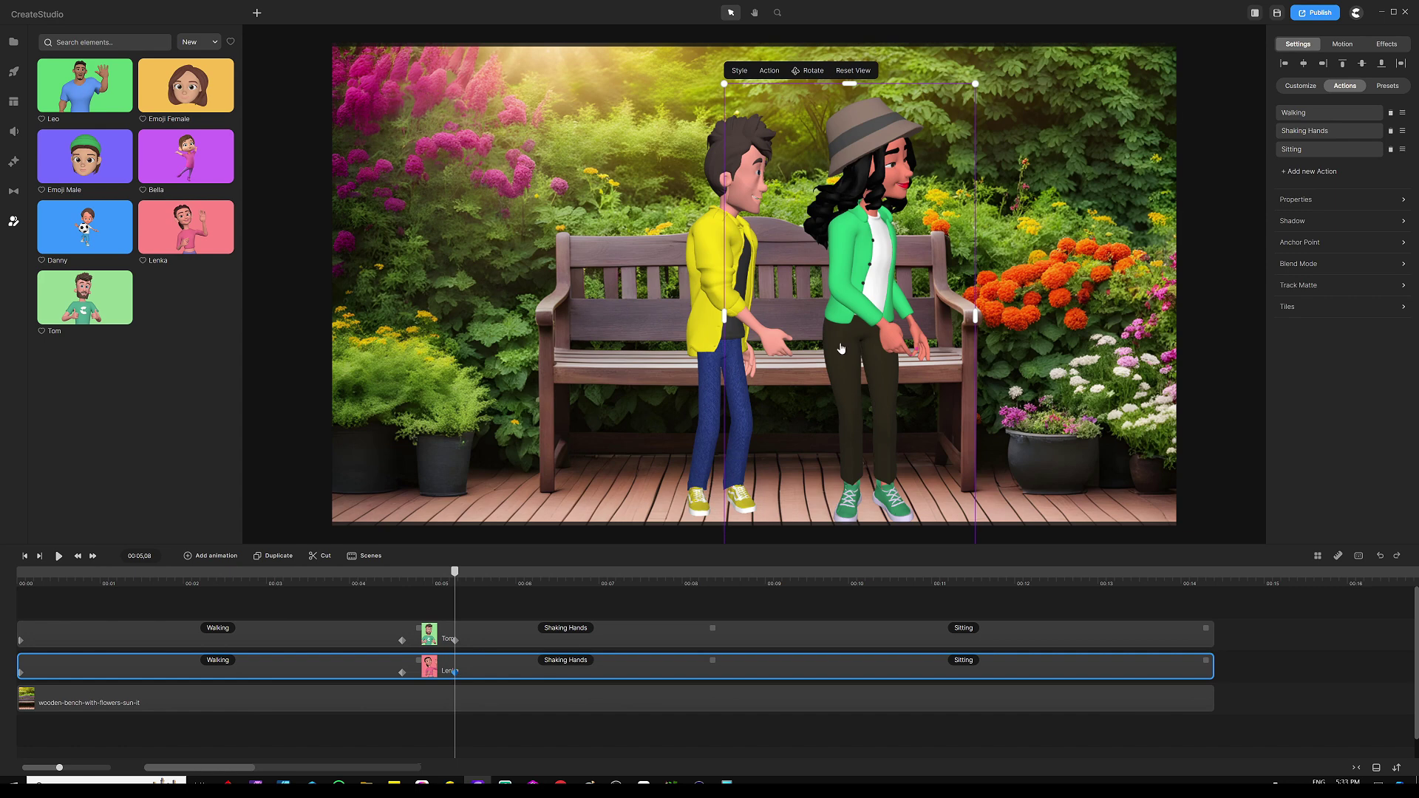
{"action": "left_click", "coordinate": [813, 70]}
{"action": "left_click_drag", "start_coordinate": [890, 228], "coordinate": [673, 222]}
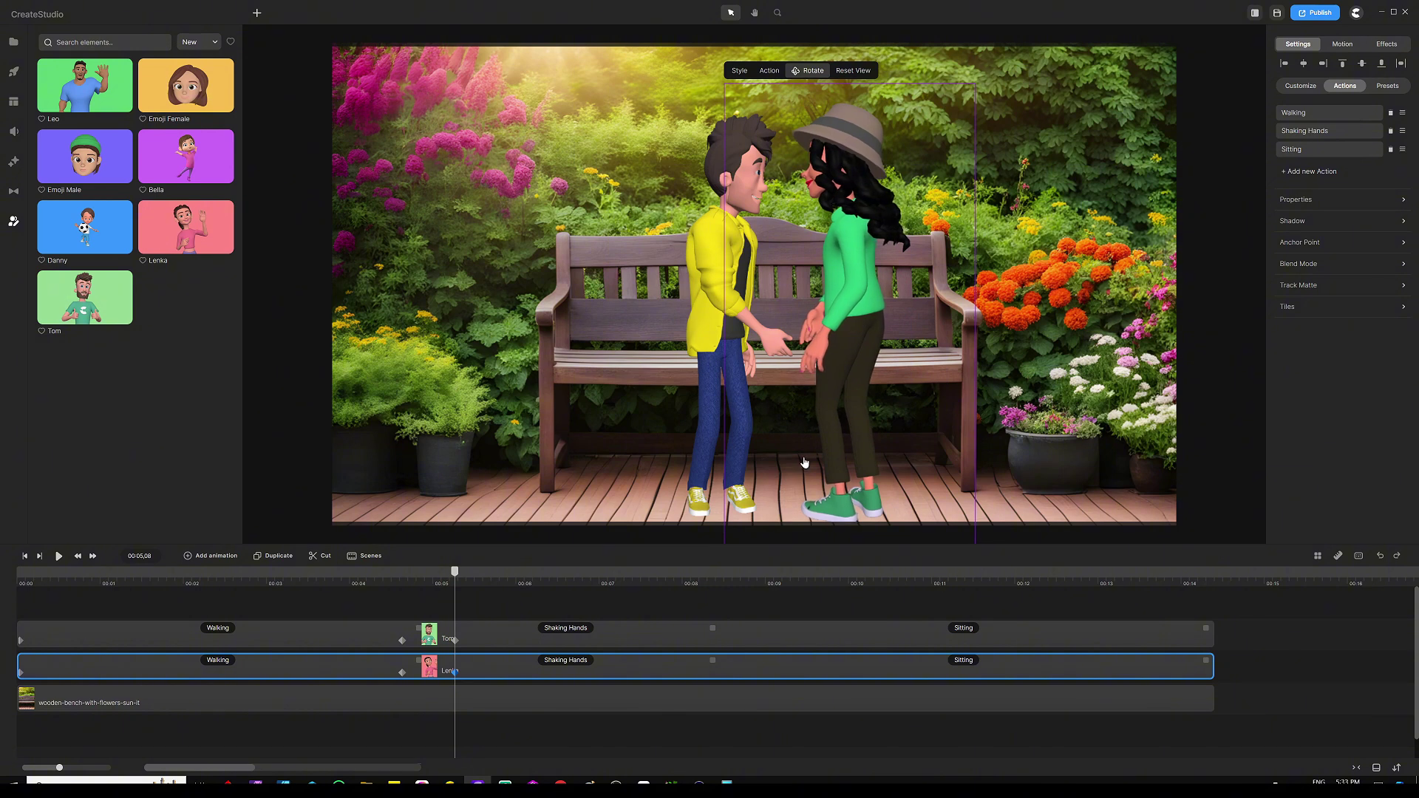
{"action": "left_click", "coordinate": [512, 615]}
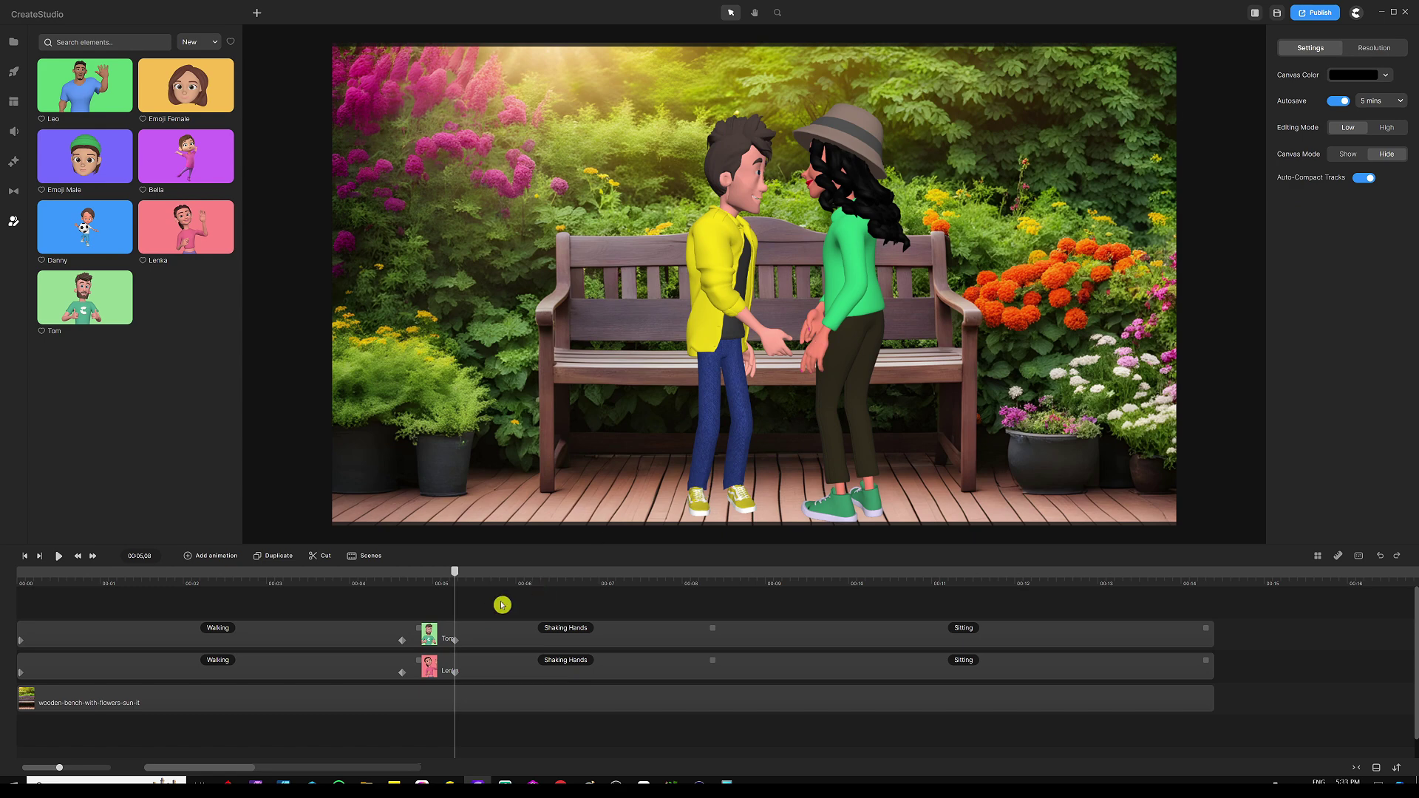
Step: Adjust Tom's and Lenka's positions at 00:06,18 in the Shaking Hands action, moving Lenka farther from Tom so that their hands meet
{"action": "left_click_drag", "start_coordinate": [465, 577], "coordinate": [569, 588]}
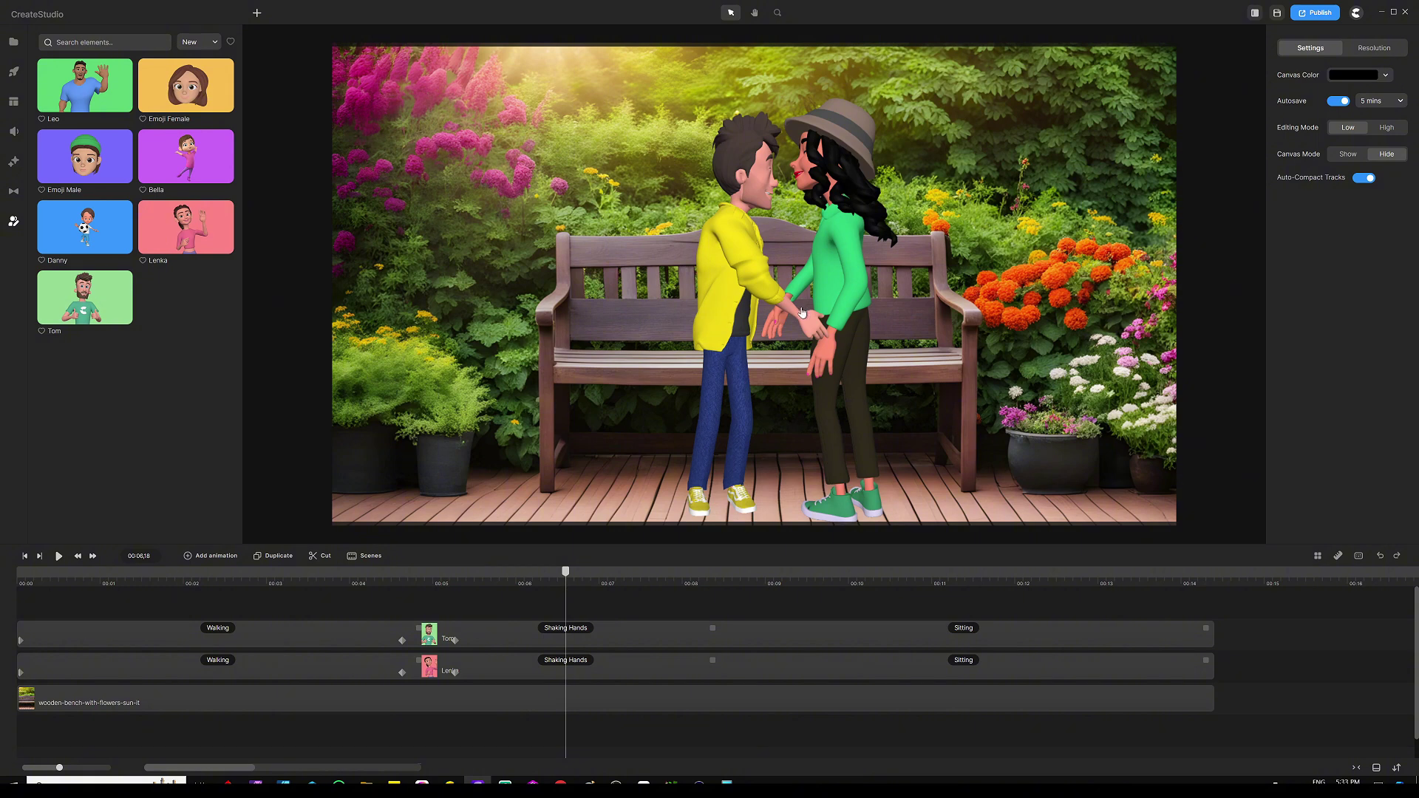
{"action": "left_click", "coordinate": [852, 214]}
{"action": "left_click", "coordinate": [843, 233]}
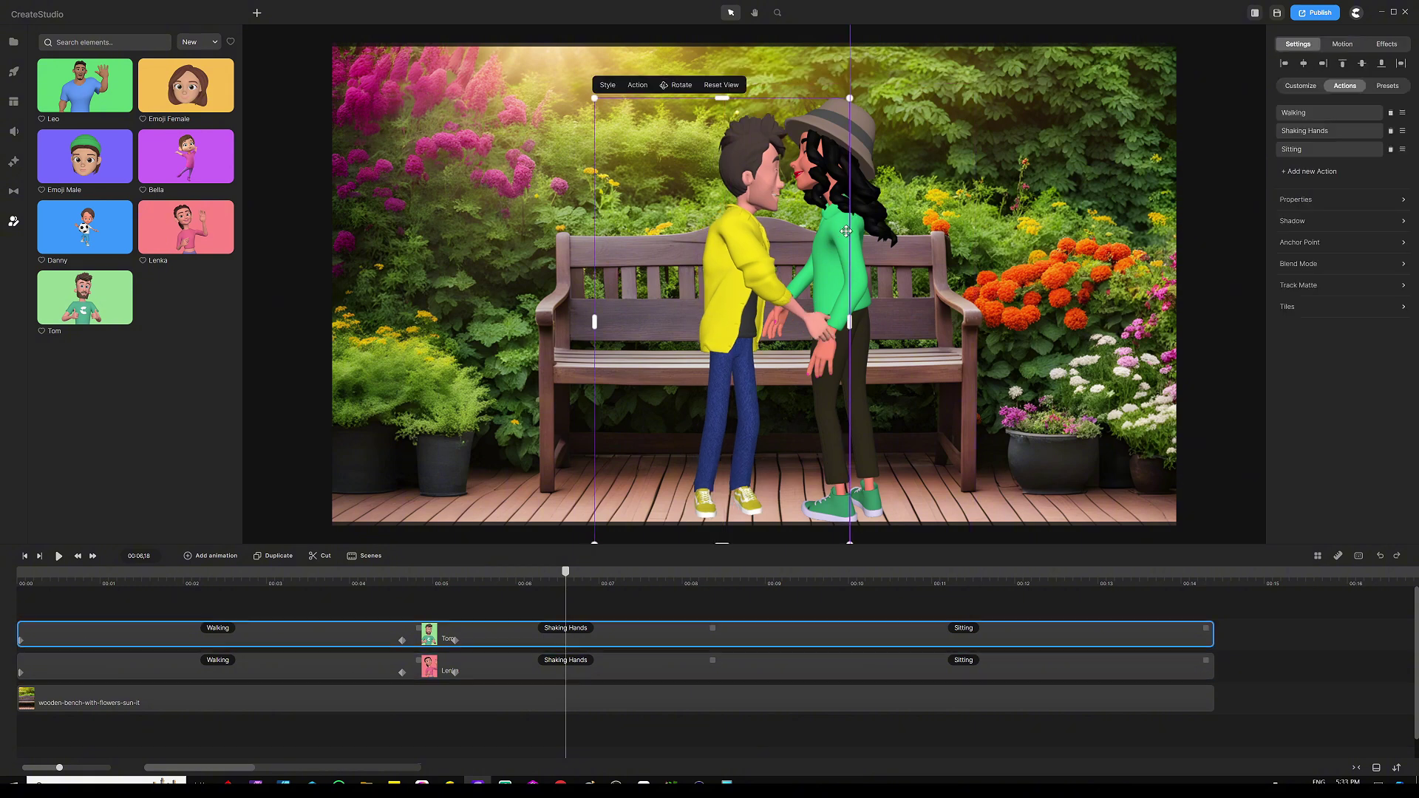
{"action": "left_click_drag", "start_coordinate": [882, 220], "coordinate": [920, 221]}
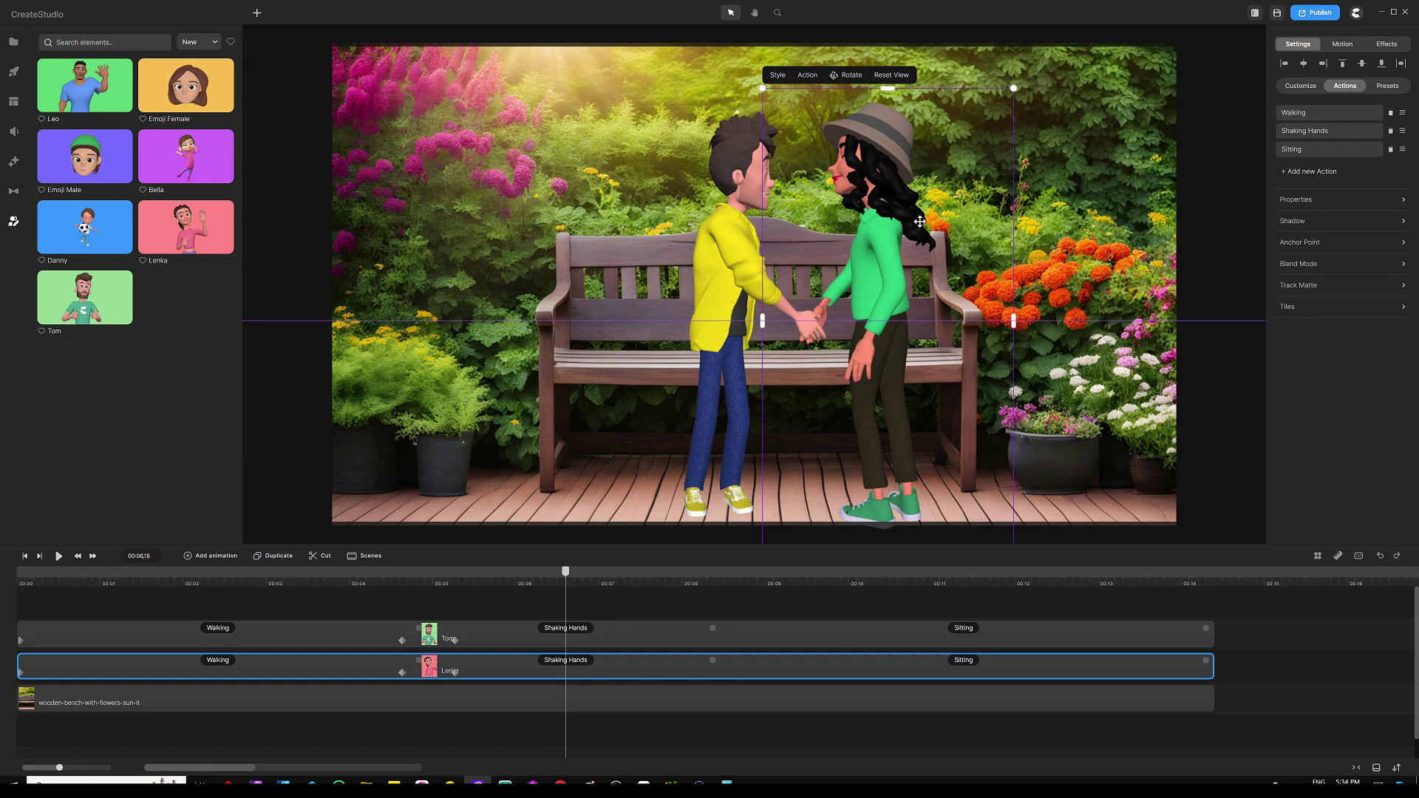
{"action": "left_click", "coordinate": [591, 594]}
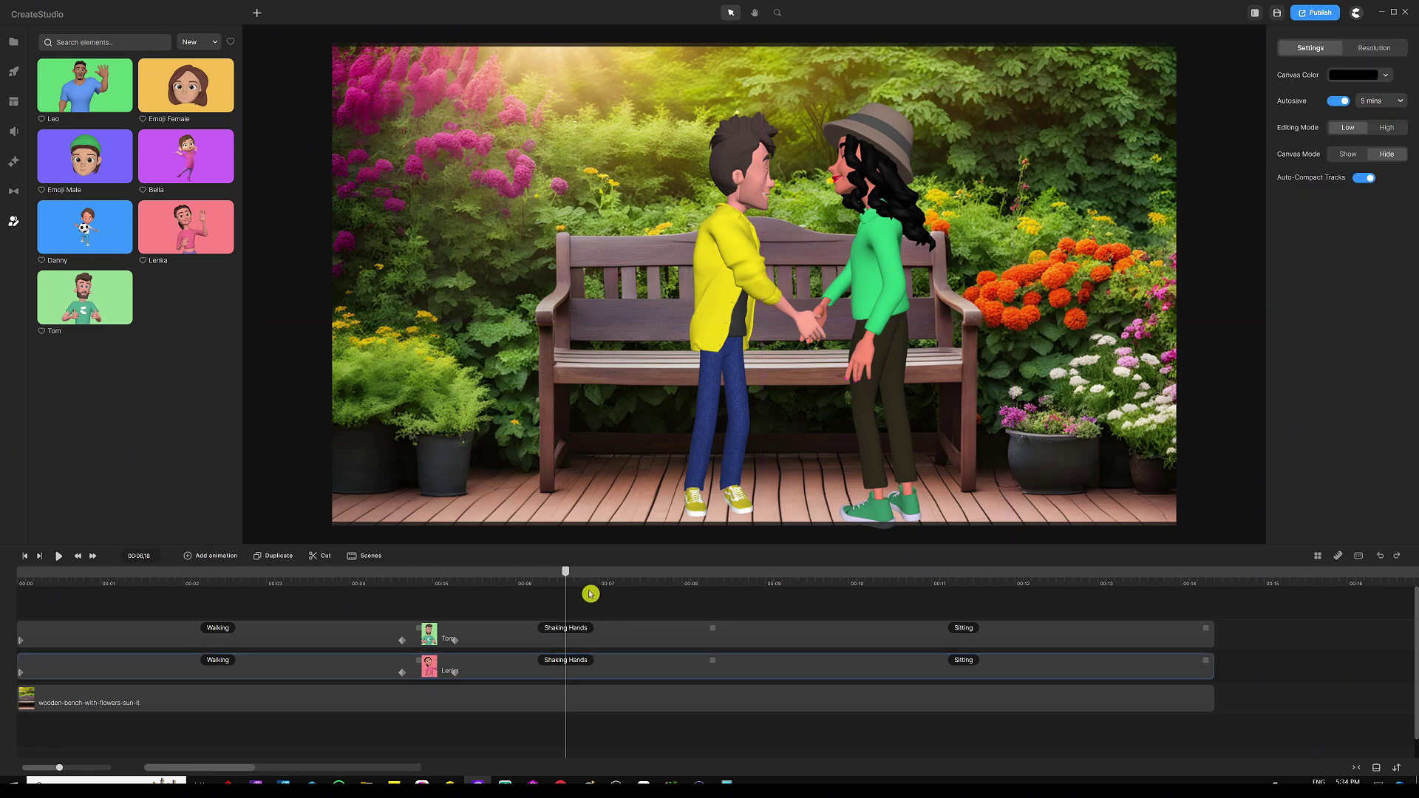
Step: Play the animation from the start to check the walk, the turn and the handshake
{"action": "left_click_drag", "start_coordinate": [565, 572], "coordinate": [7, 584]}
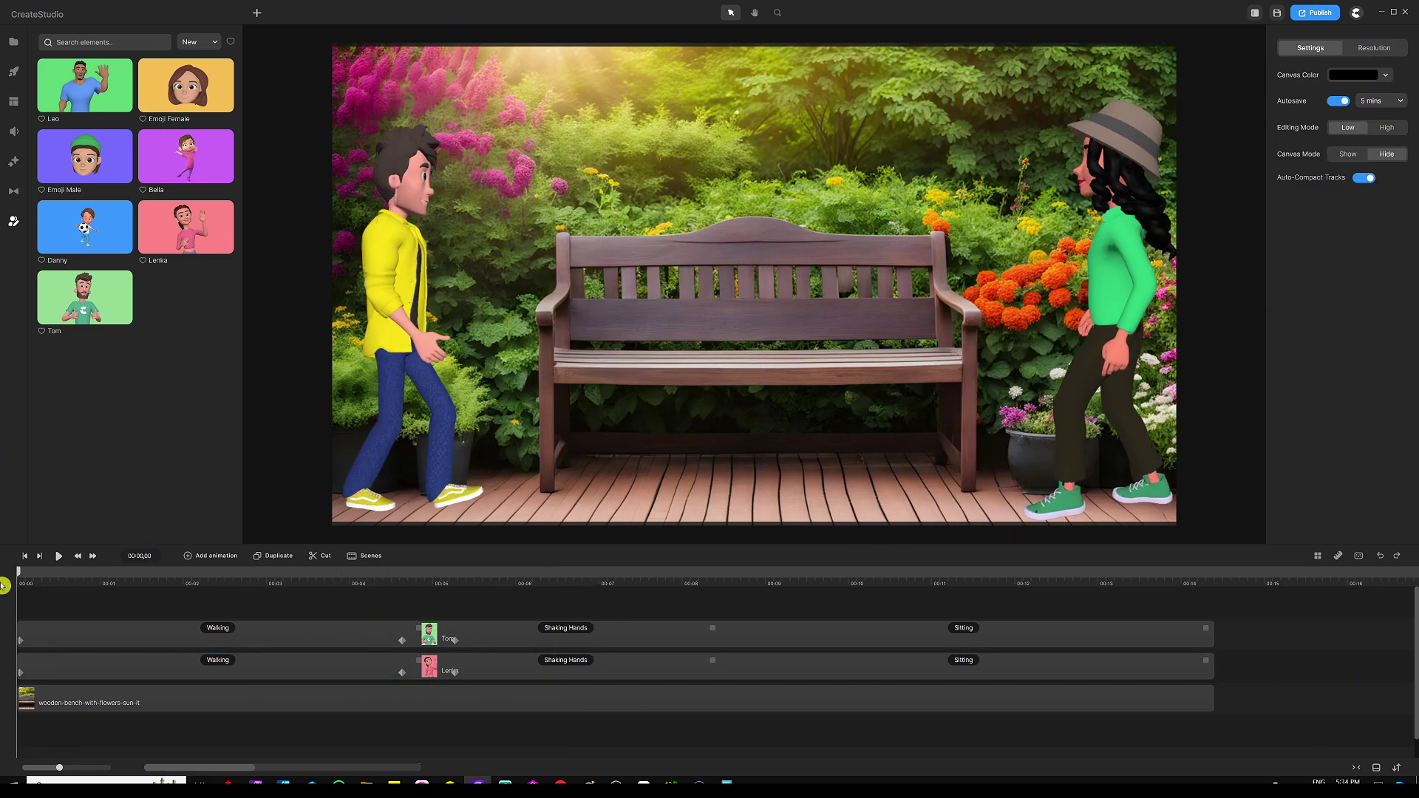
{"action": "left_click", "coordinate": [58, 557]}
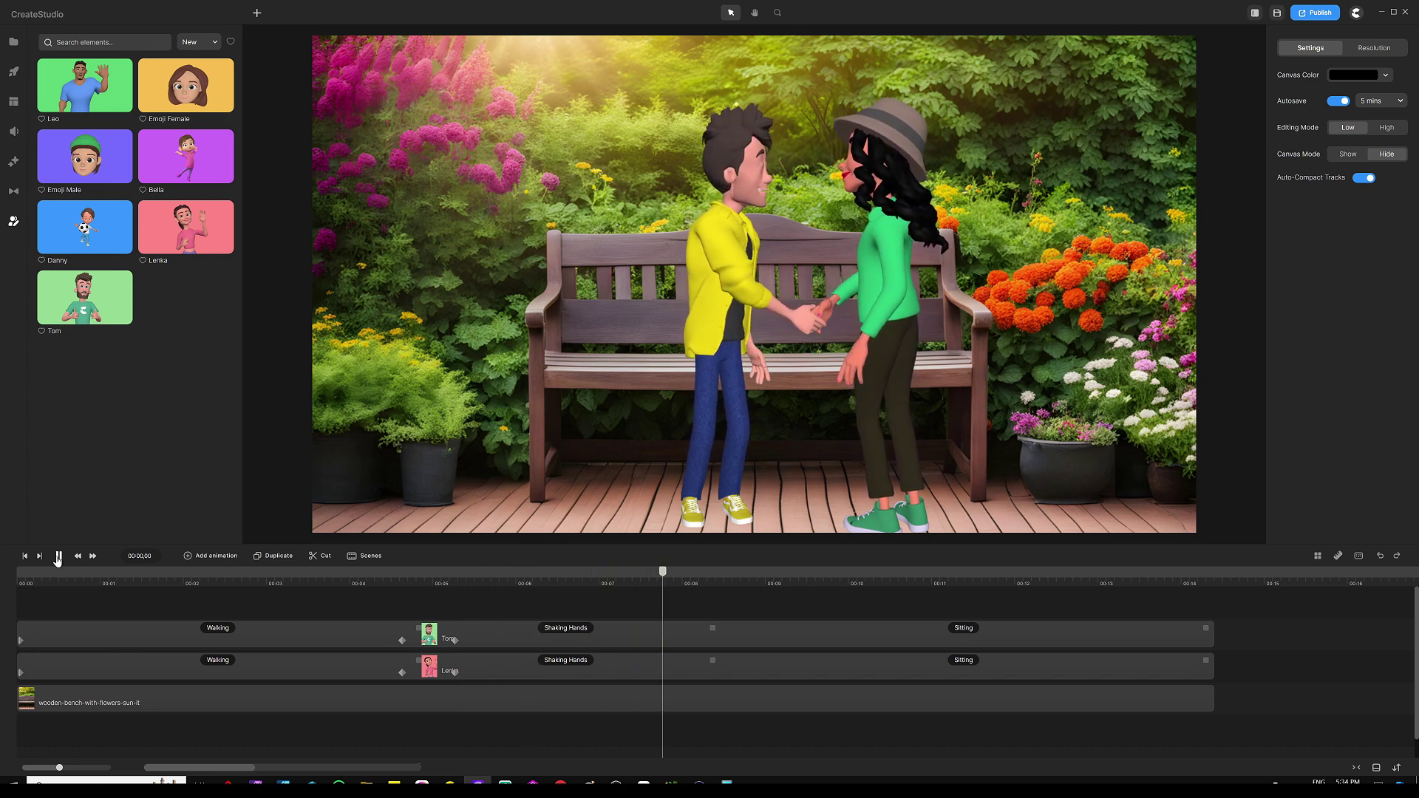
{"action": "left_click", "coordinate": [57, 557]}
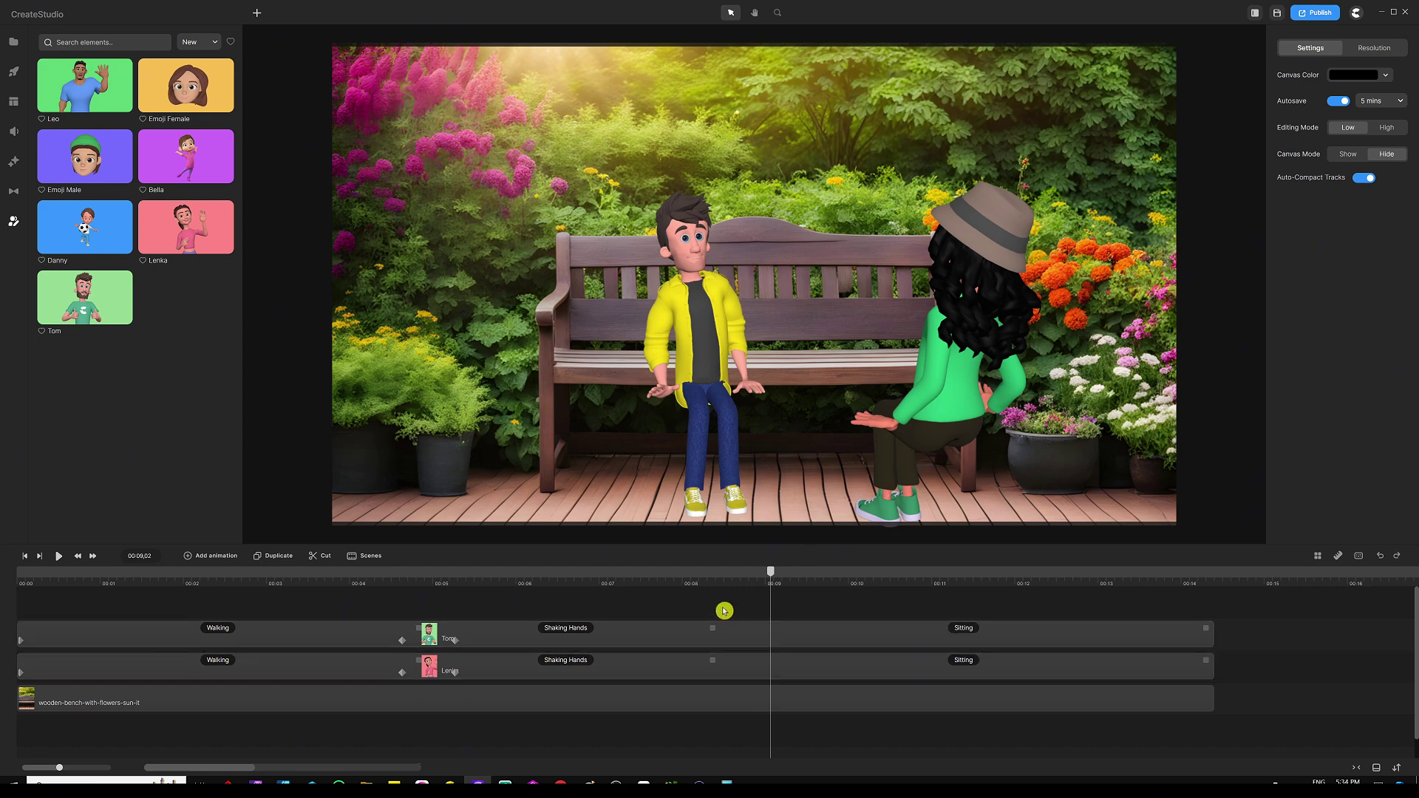
Step: Add a Position animation with Smooth easing to Tom at 00:08,11, where the Sitting action begins
{"action": "left_click", "coordinate": [715, 579]}
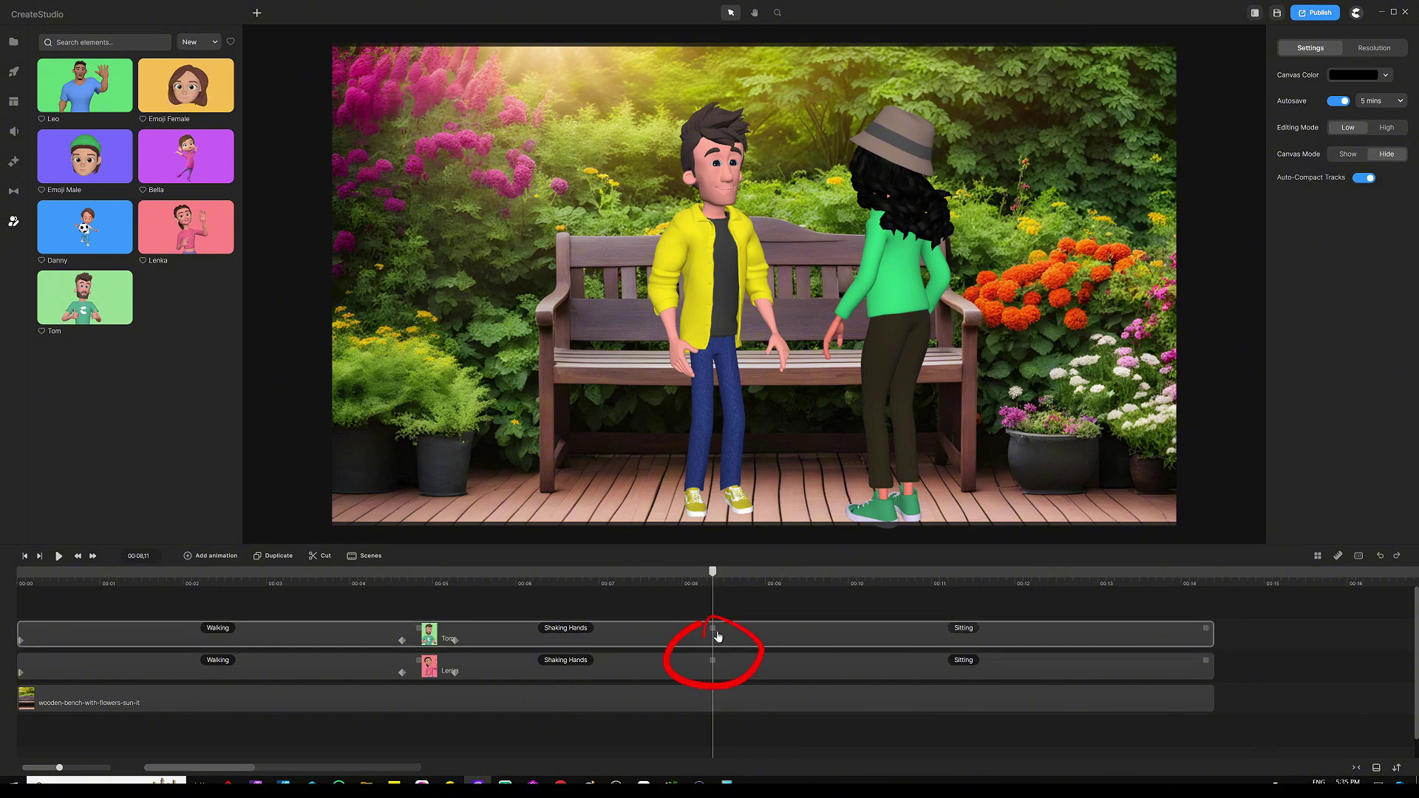
{"action": "left_click", "coordinate": [888, 620]}
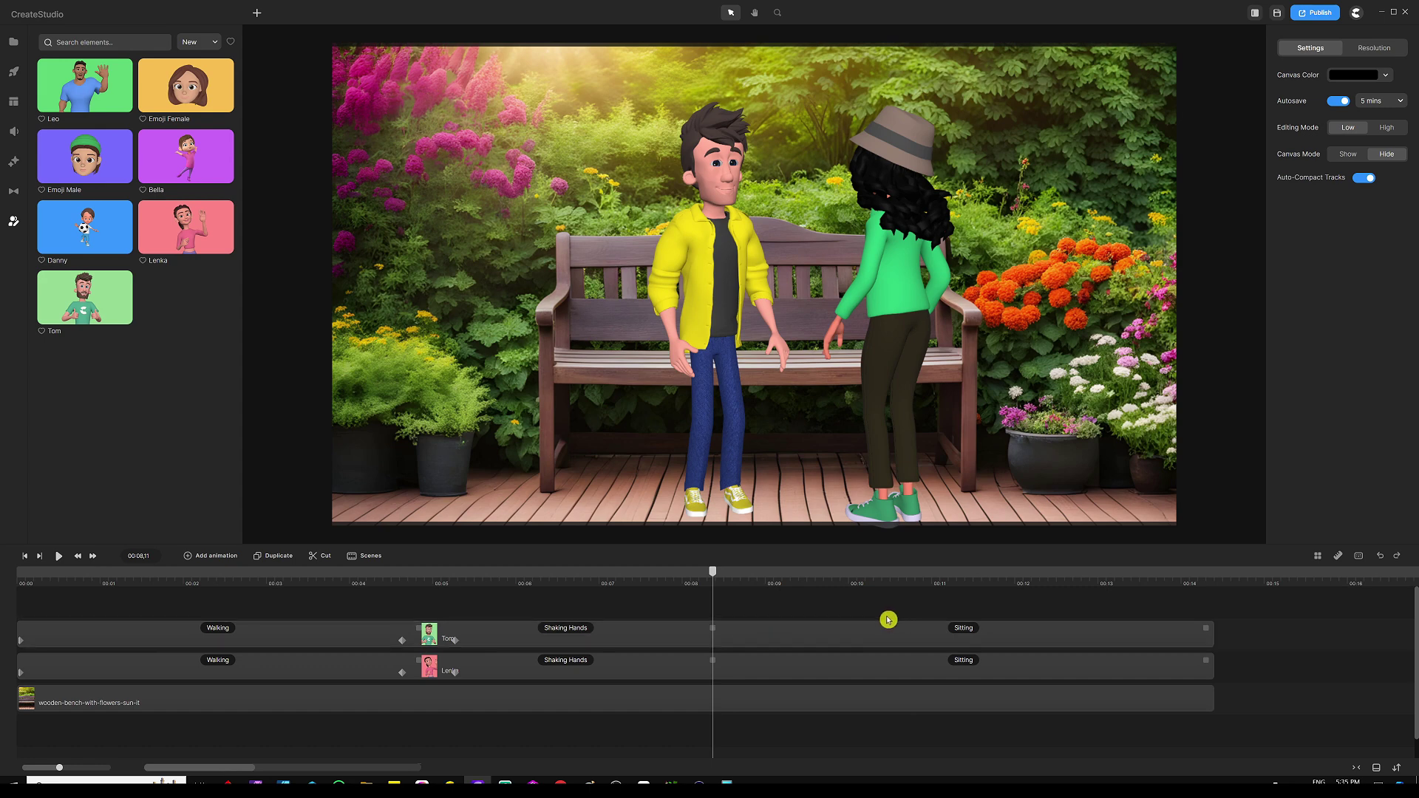
{"action": "left_click", "coordinate": [706, 604]}
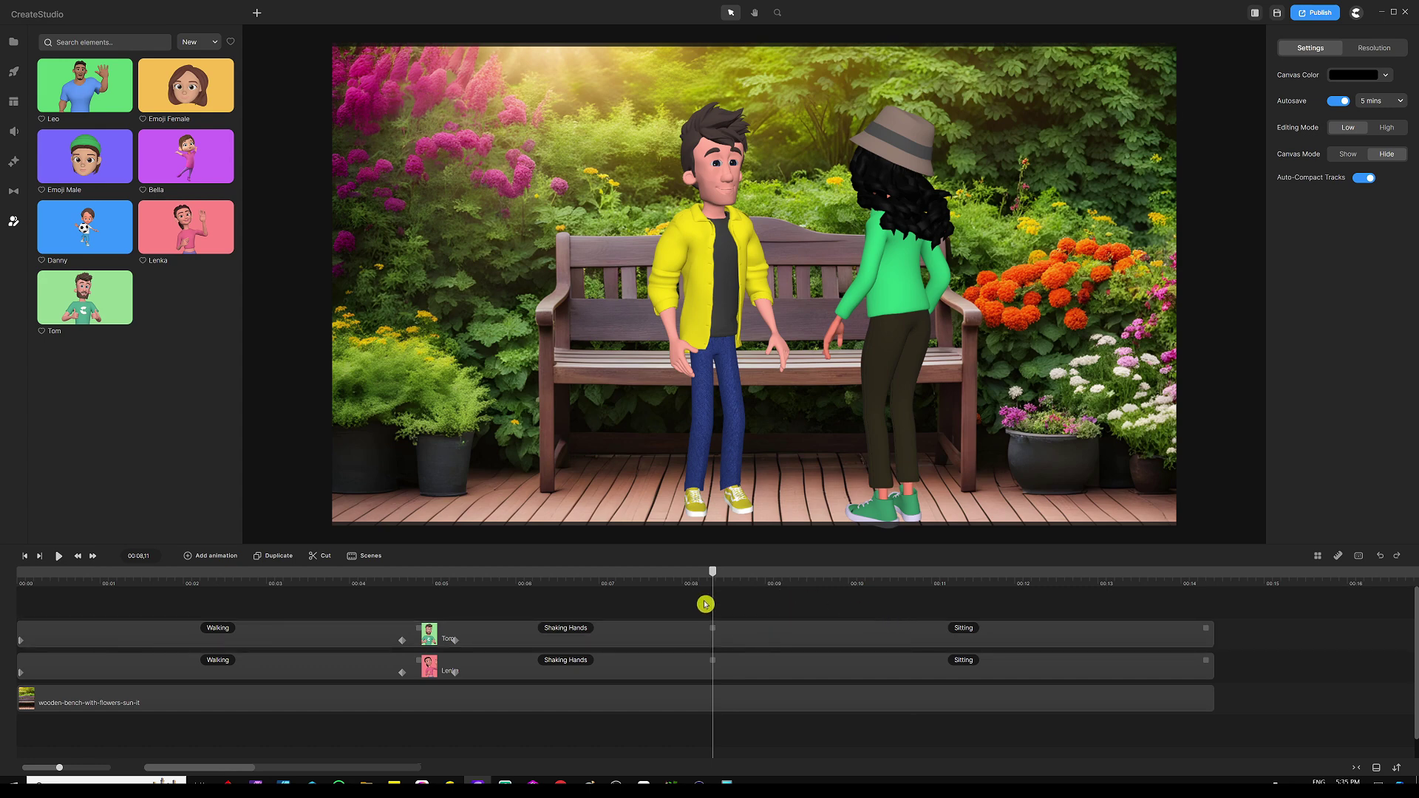
{"action": "left_click", "coordinate": [706, 199]}
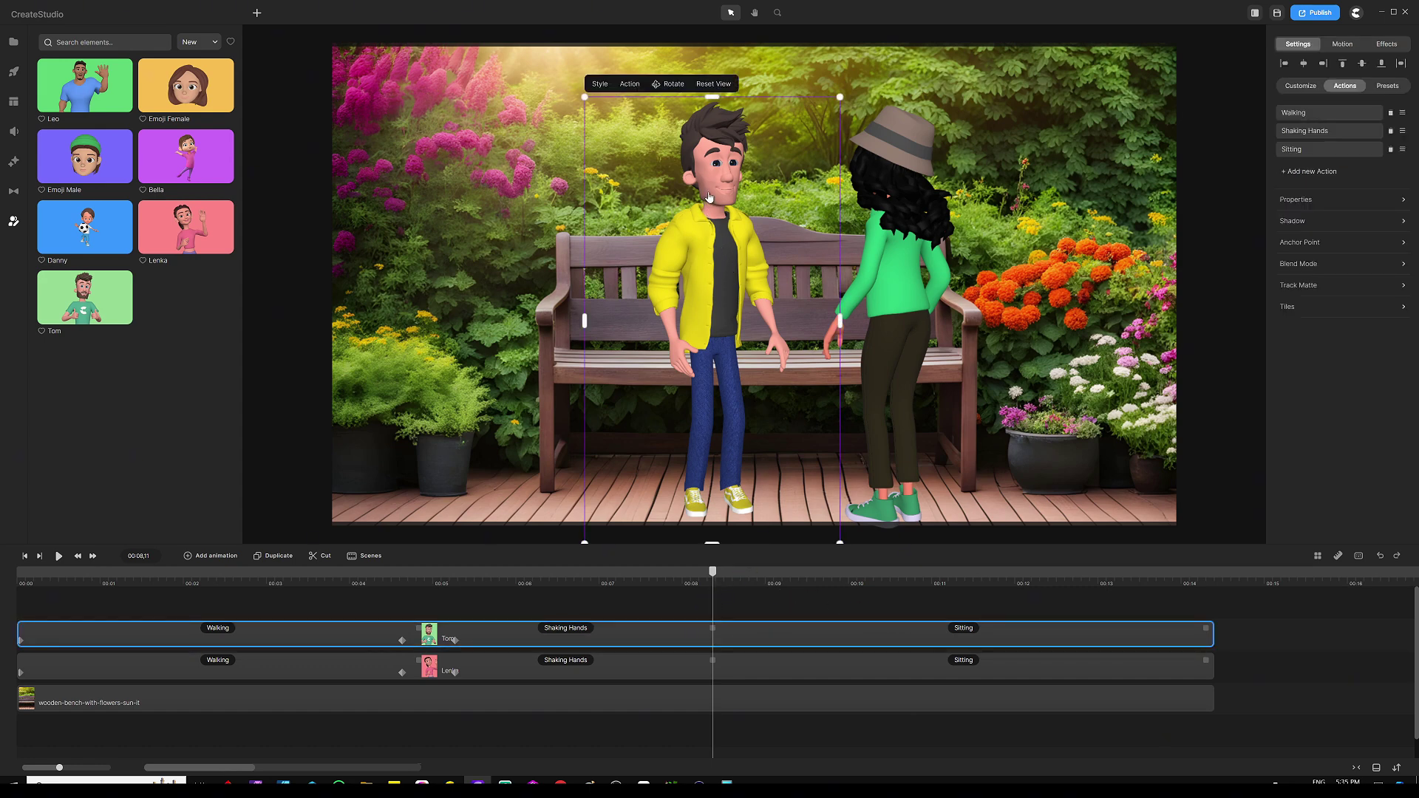
{"action": "left_click", "coordinate": [216, 556]}
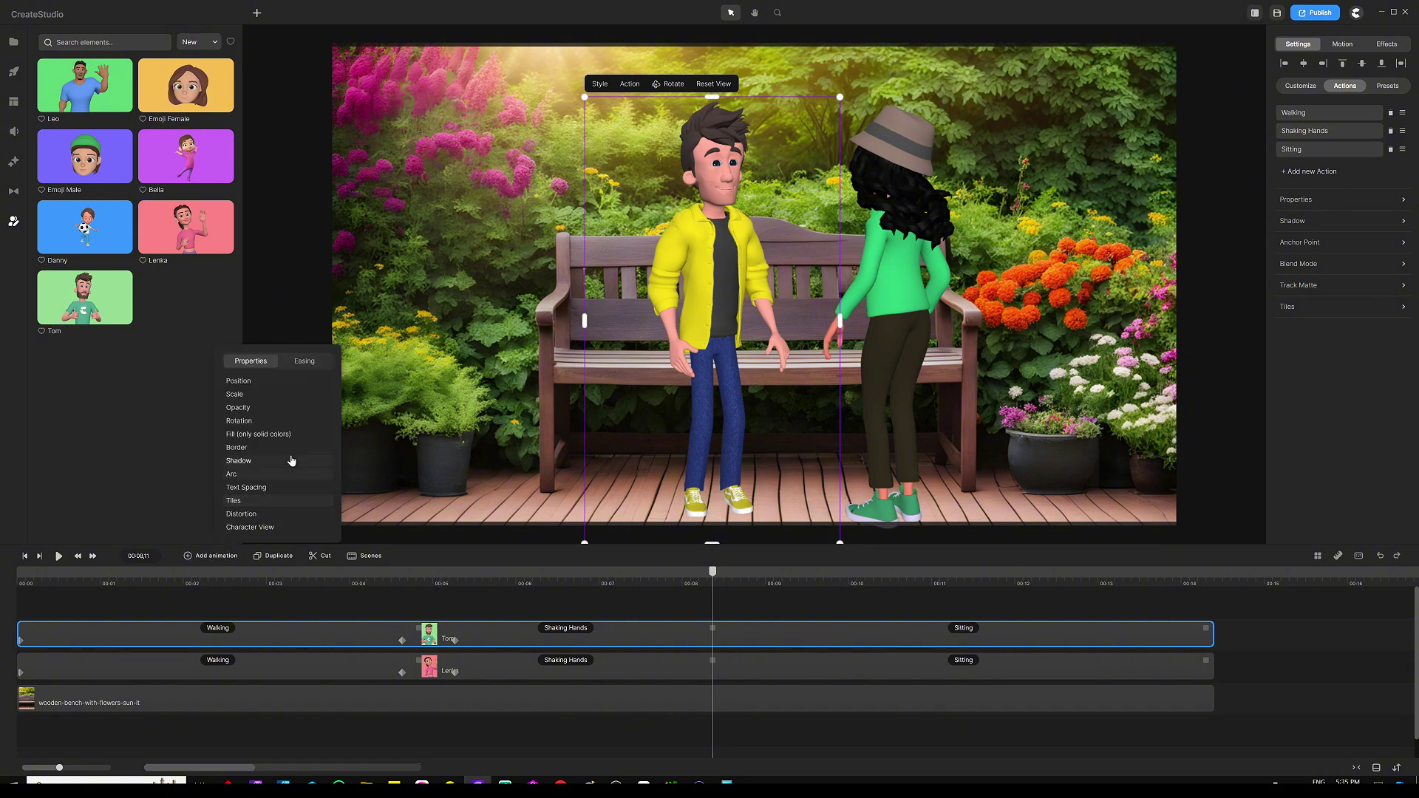
{"action": "left_click", "coordinate": [264, 383]}
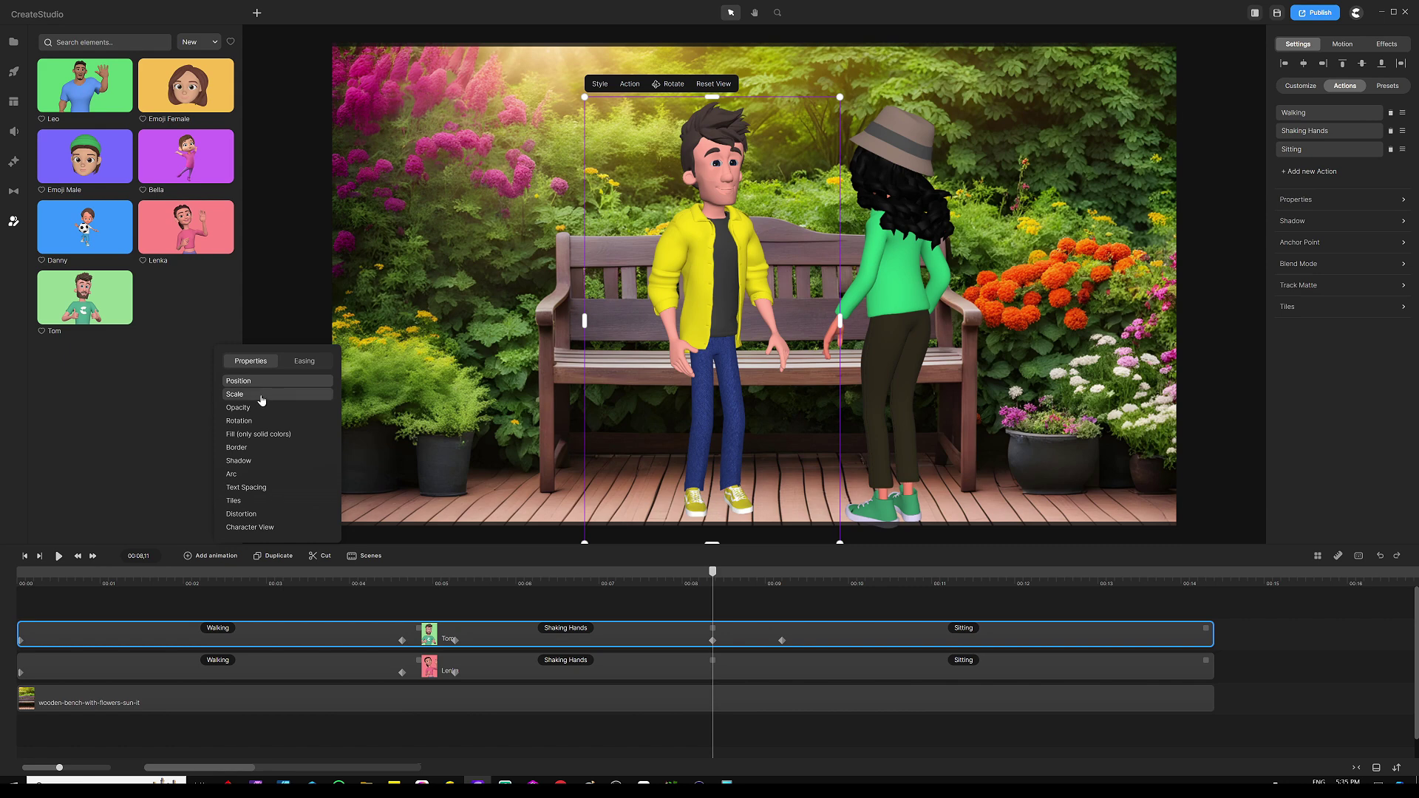
{"action": "left_click", "coordinate": [310, 368]}
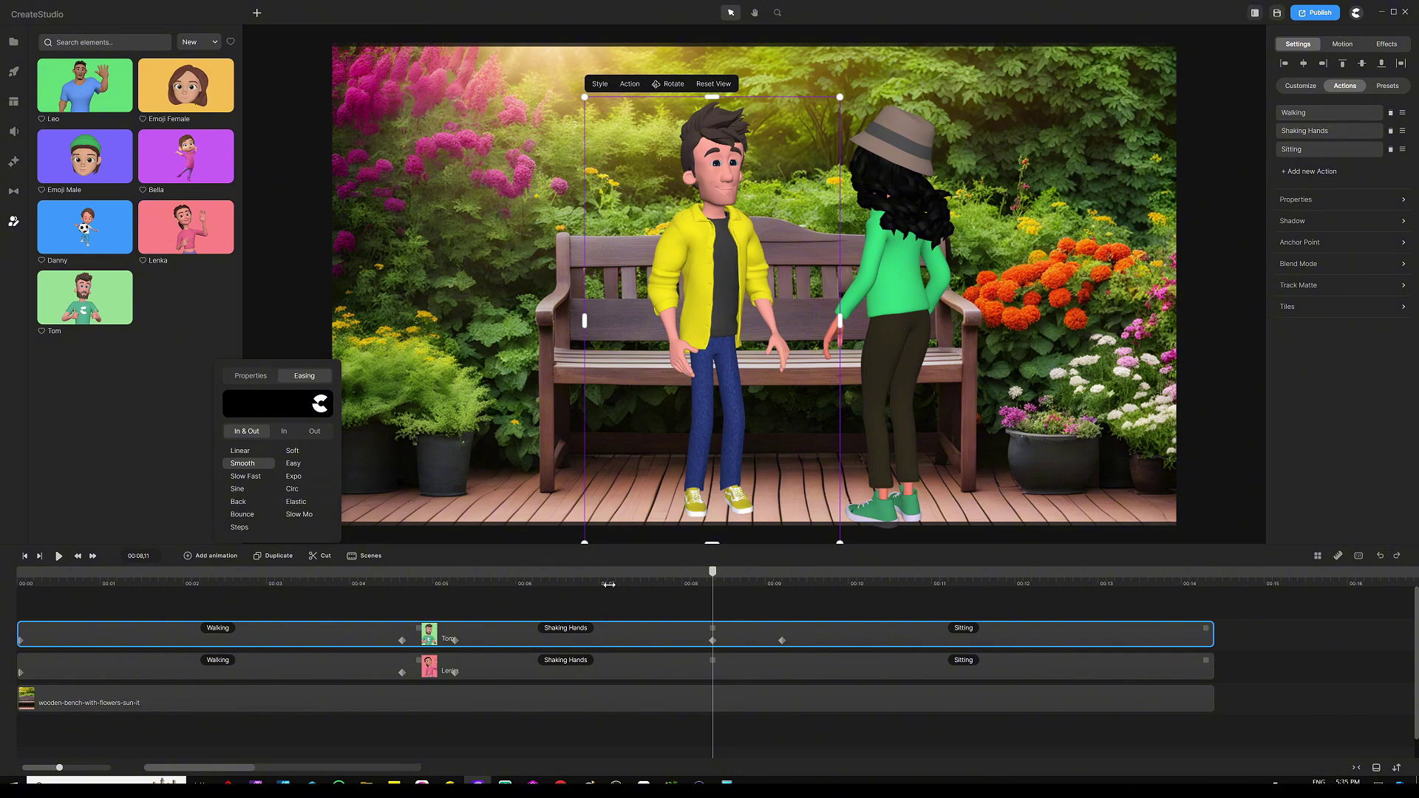
{"action": "left_click", "coordinate": [696, 603]}
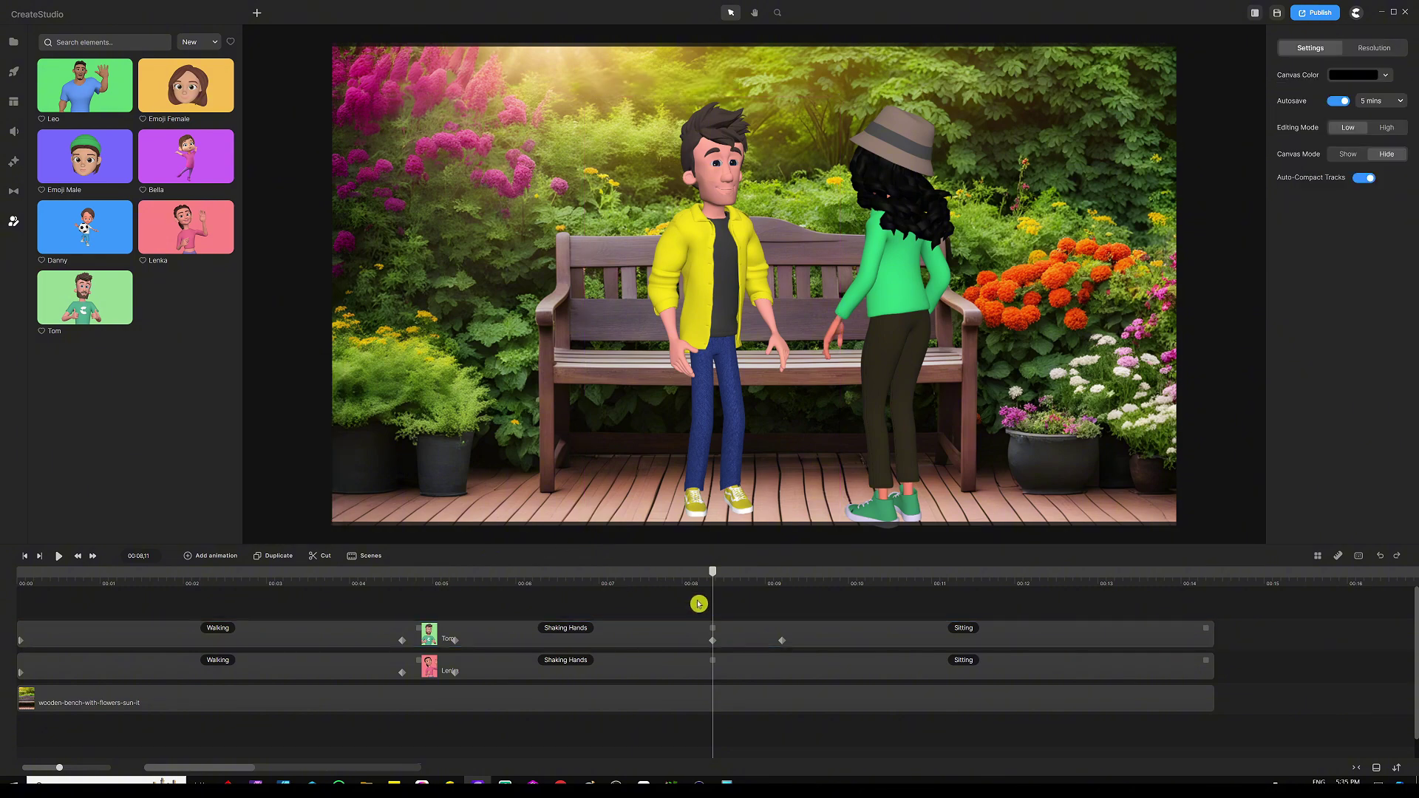
Step: Enlarge Tom and raise him onto the bench seat at his second Position keyframe in the Sitting action
{"action": "left_click", "coordinate": [782, 641]}
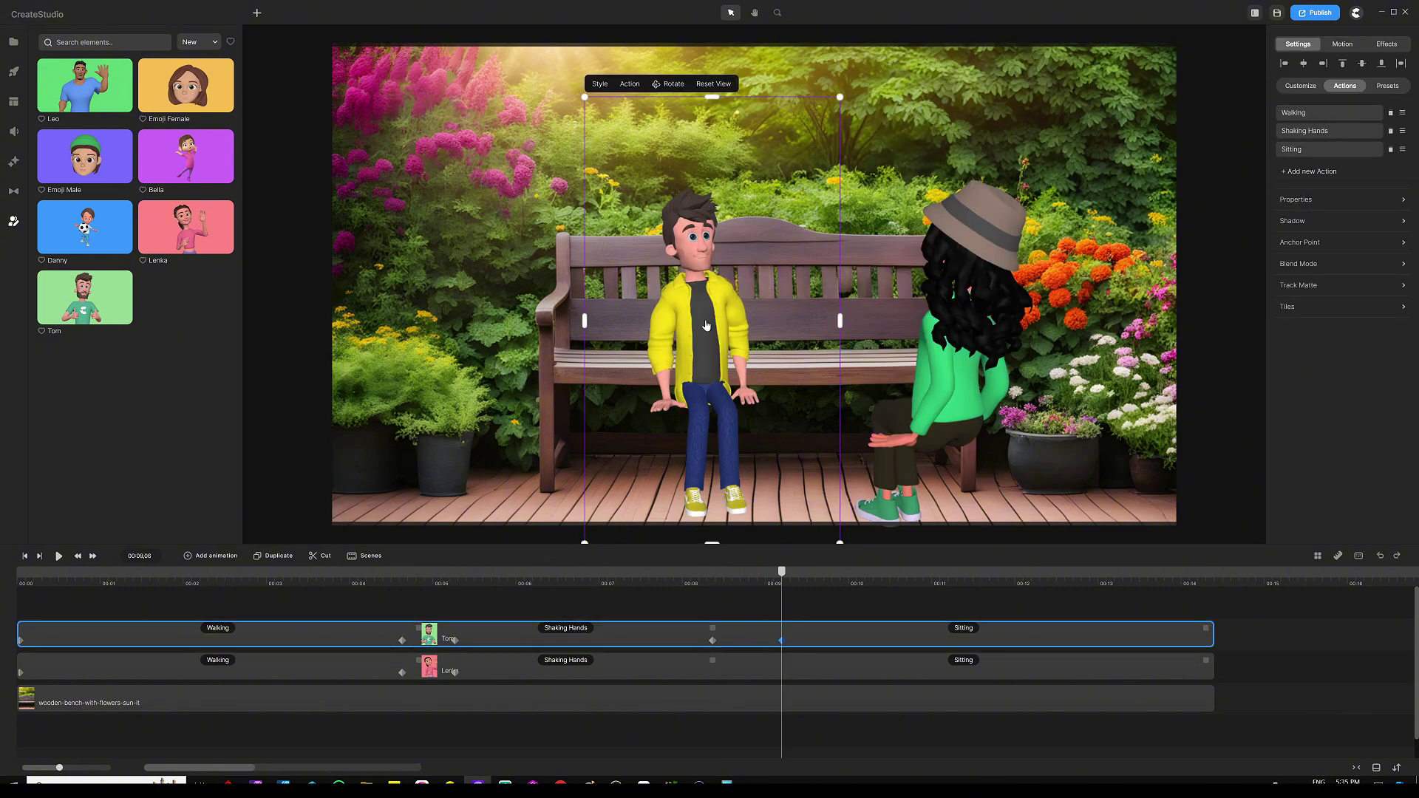
{"action": "left_click_drag", "start_coordinate": [708, 320], "coordinate": [714, 263]}
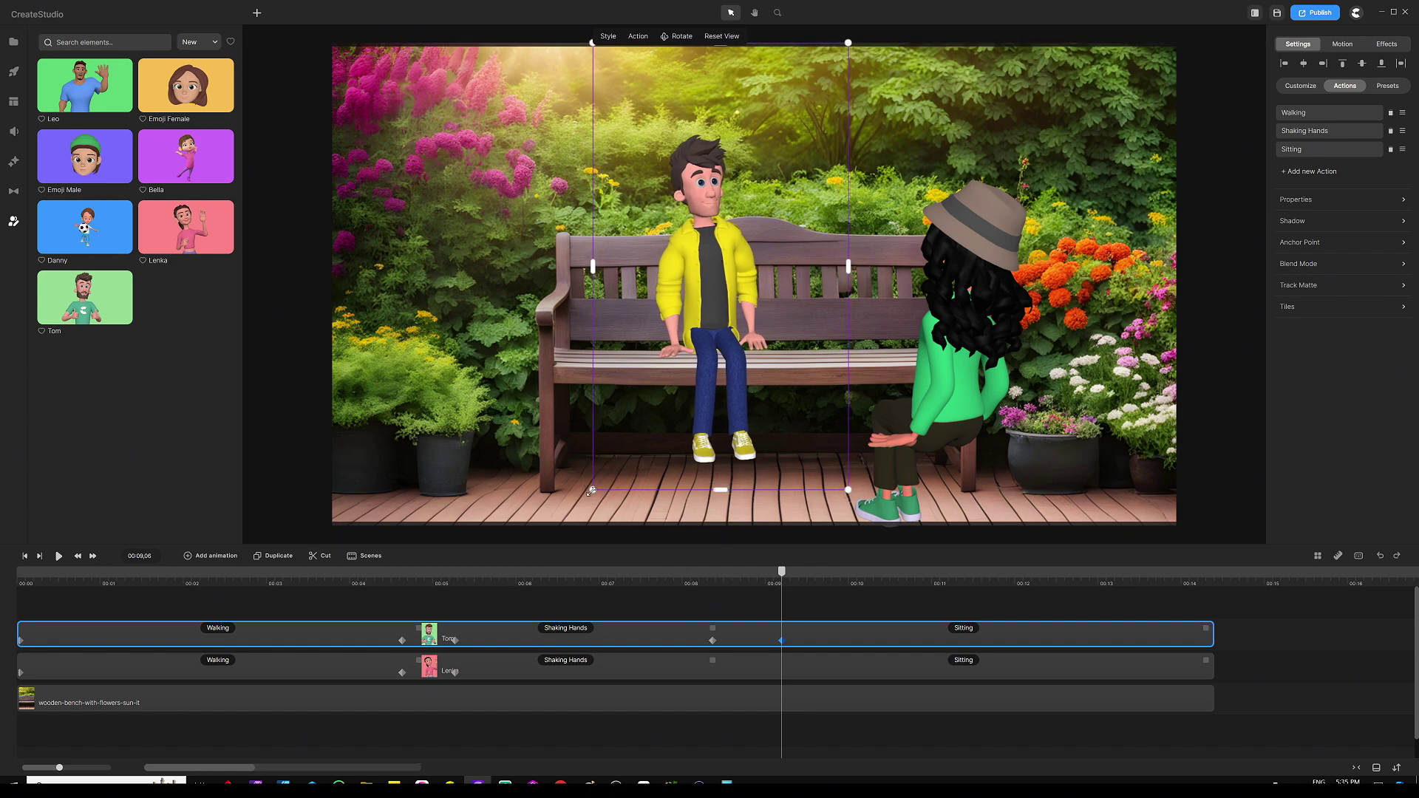
{"action": "left_click_drag", "start_coordinate": [592, 491], "coordinate": [563, 542]}
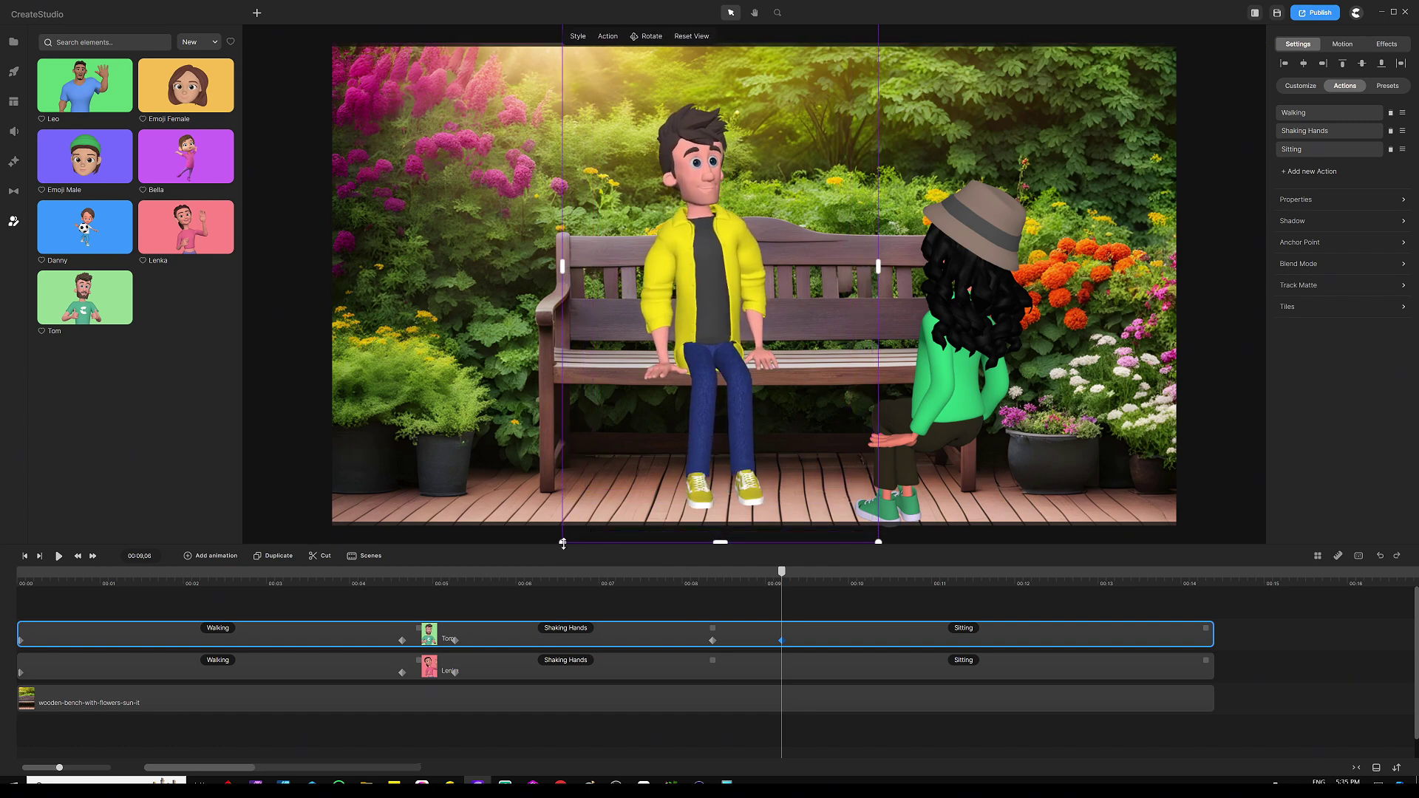
{"action": "left_click_drag", "start_coordinate": [706, 325], "coordinate": [719, 315]}
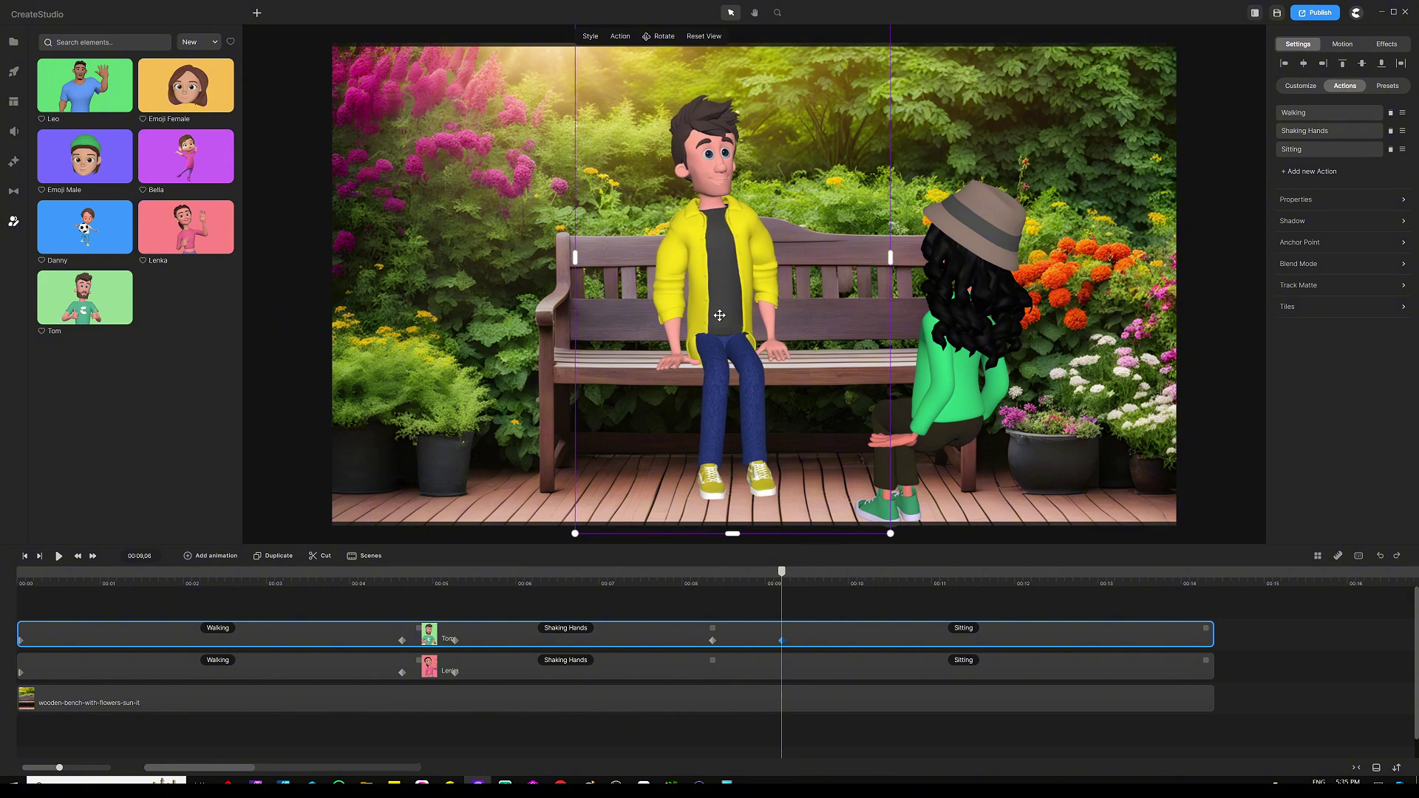
Step: Play the end of the handshake to check Tom's move onto the bench
{"action": "left_click_drag", "start_coordinate": [781, 573], "coordinate": [688, 575]}
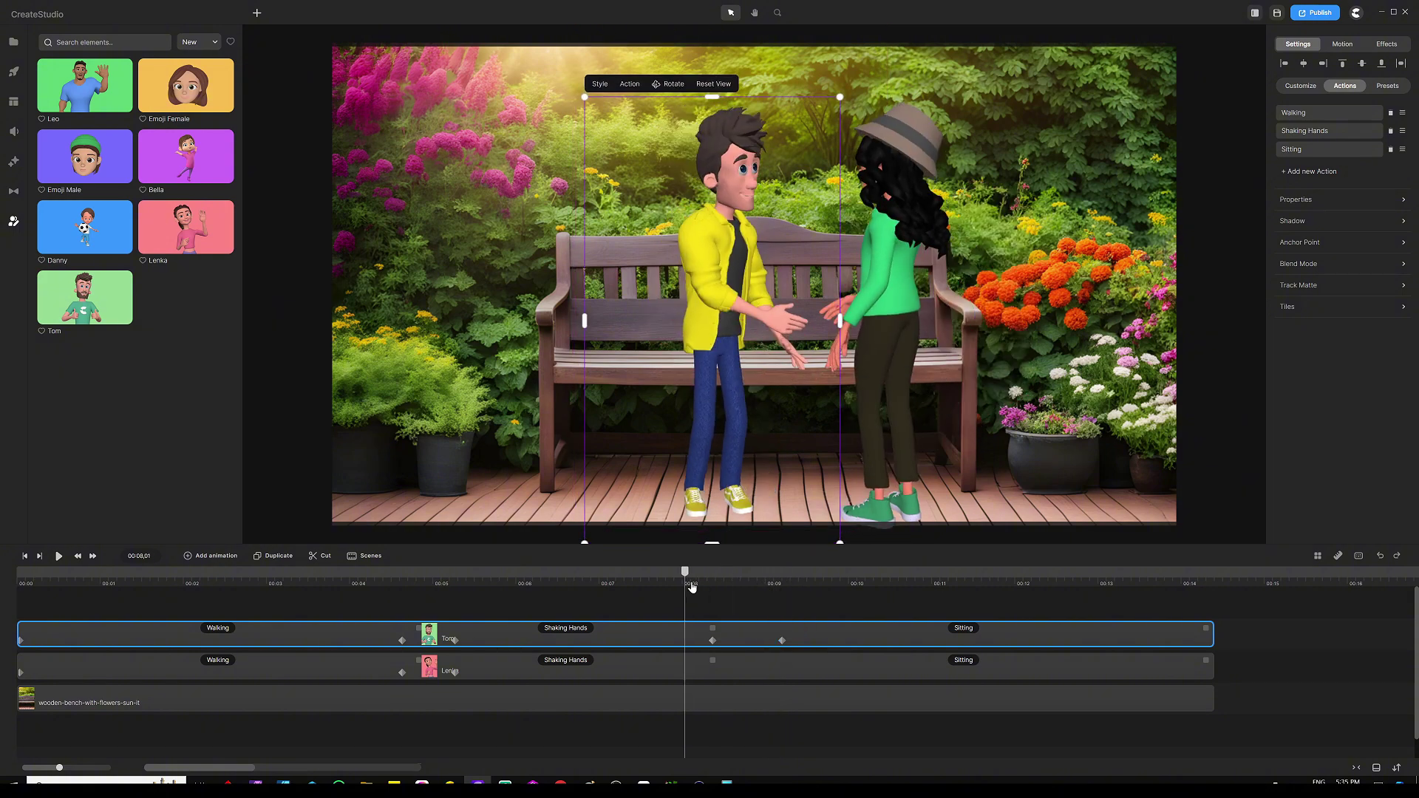
{"action": "key", "text": "space"}
{"action": "key", "text": "space"}
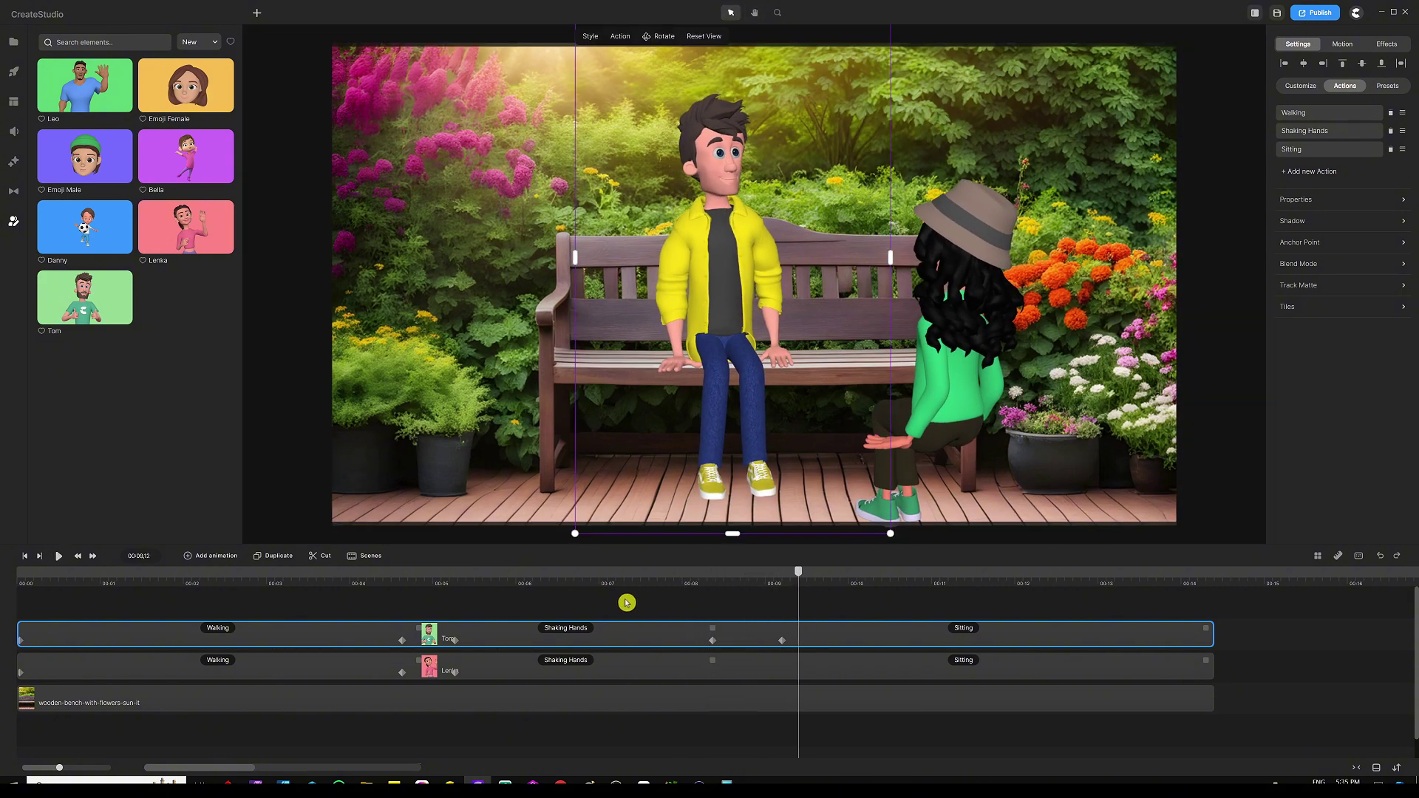
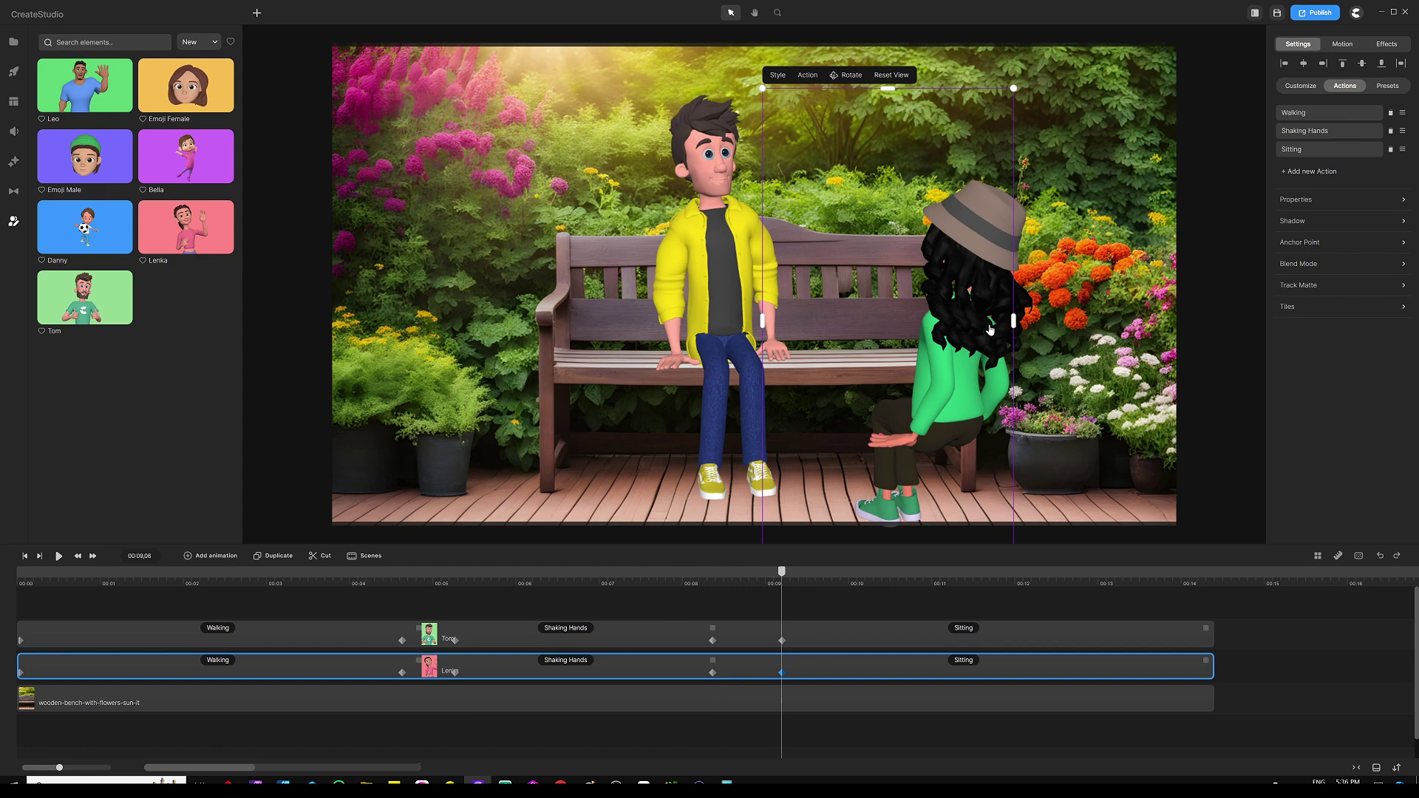
Step: Rotate Lenka's 3D view to face forward at her Sitting keyframe, then enlarge her and seat her beside Tom
{"action": "left_click", "coordinate": [851, 77]}
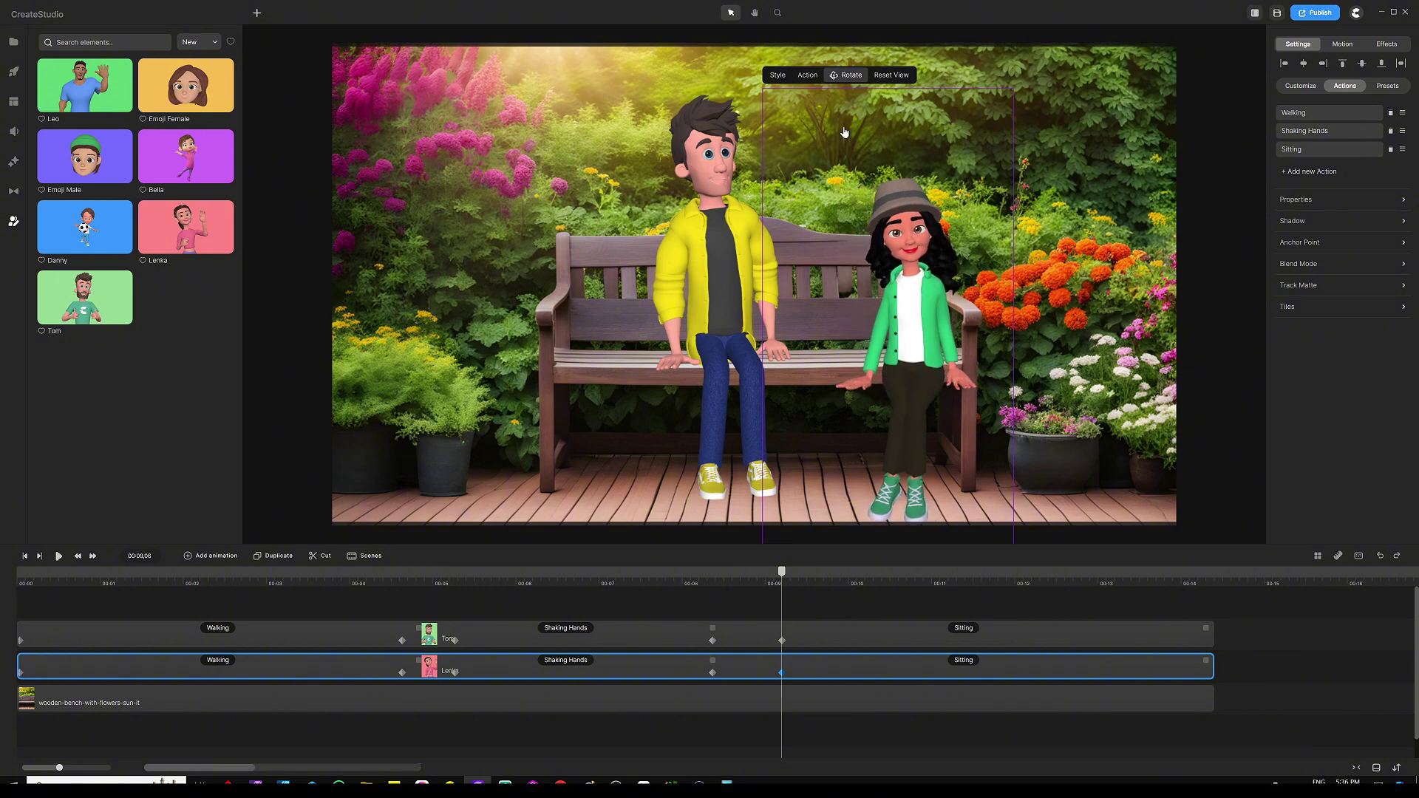
{"action": "left_click", "coordinate": [852, 77]}
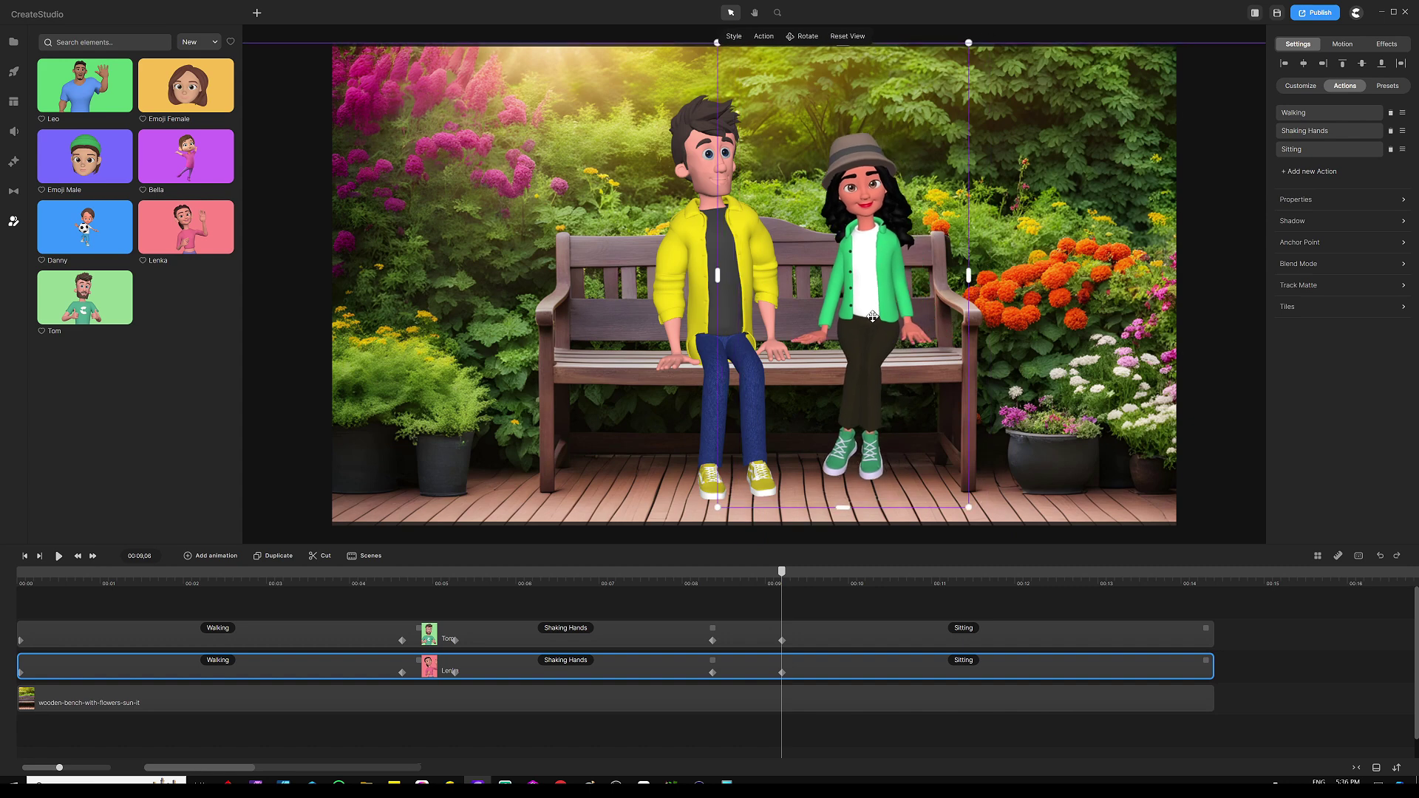
{"action": "left_click_drag", "start_coordinate": [965, 47], "coordinate": [1004, 2]}
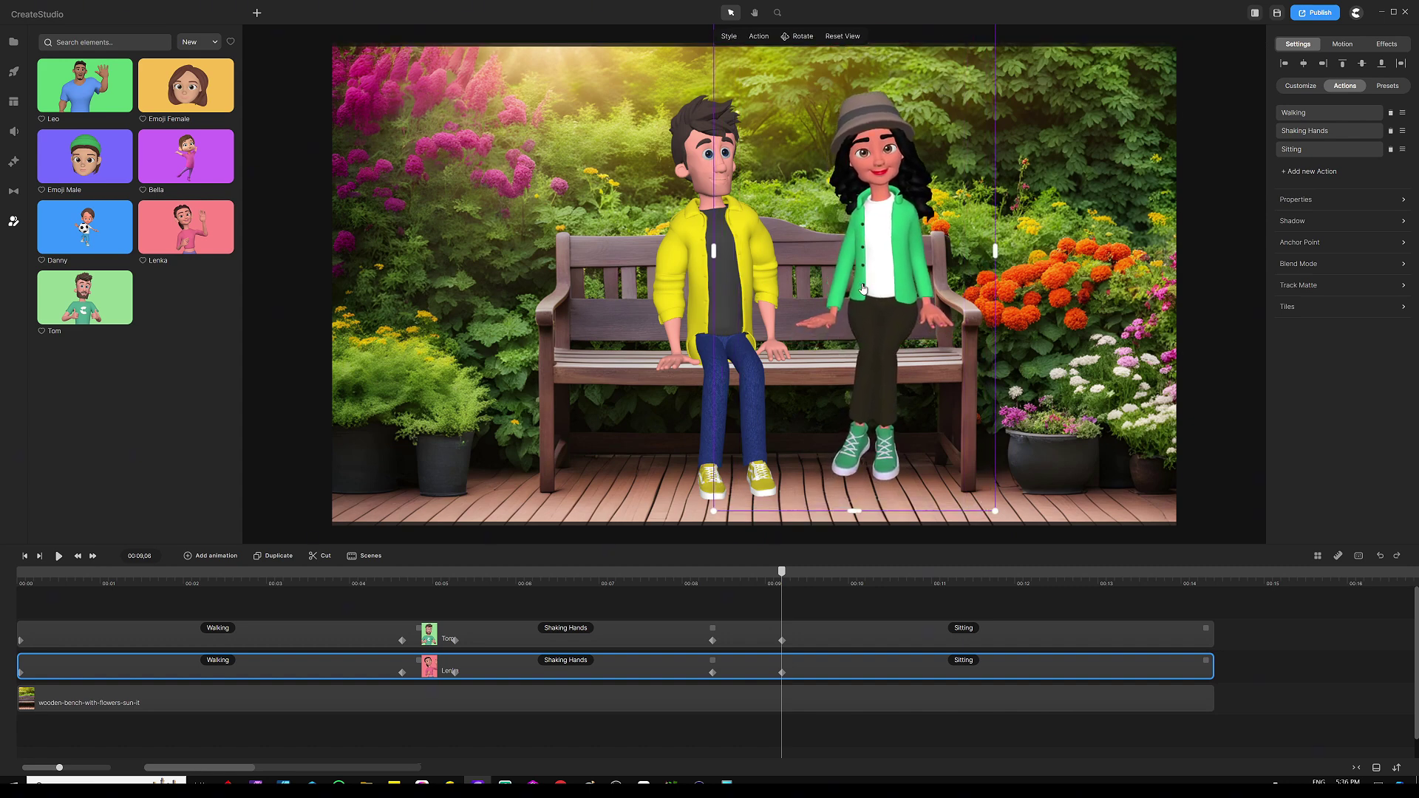
{"action": "left_click_drag", "start_coordinate": [863, 288], "coordinate": [894, 280]}
{"action": "left_click", "coordinate": [954, 268]}
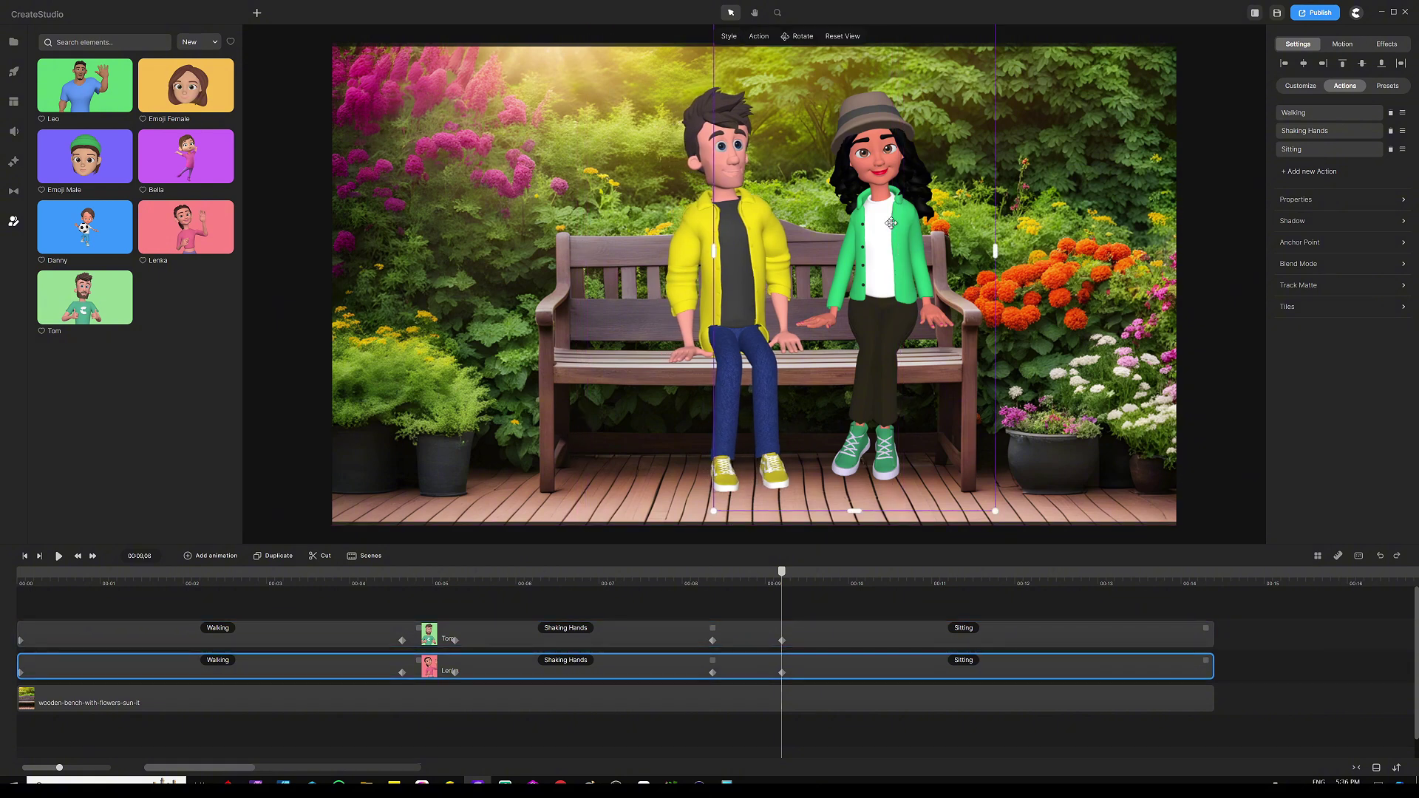
Step: Lock Tom's track in the timeline
{"action": "left_click", "coordinate": [739, 244]}
{"action": "left_click", "coordinate": [821, 645]}
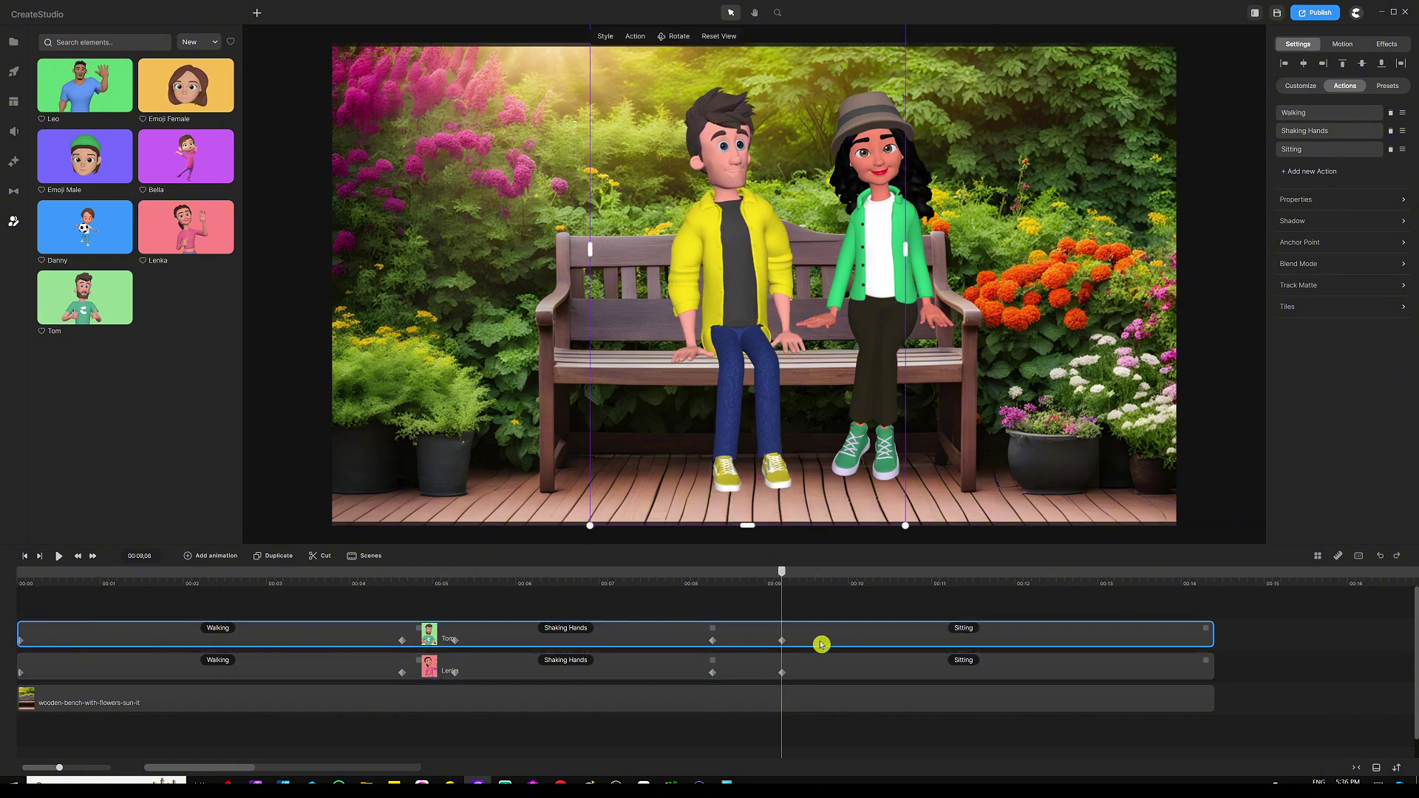
{"action": "right_click", "coordinate": [821, 645]}
{"action": "left_click", "coordinate": [850, 580]}
Step: Lower Lenka on the bench and enlarge her slightly to match Tom's seated size
{"action": "left_click", "coordinate": [878, 153]}
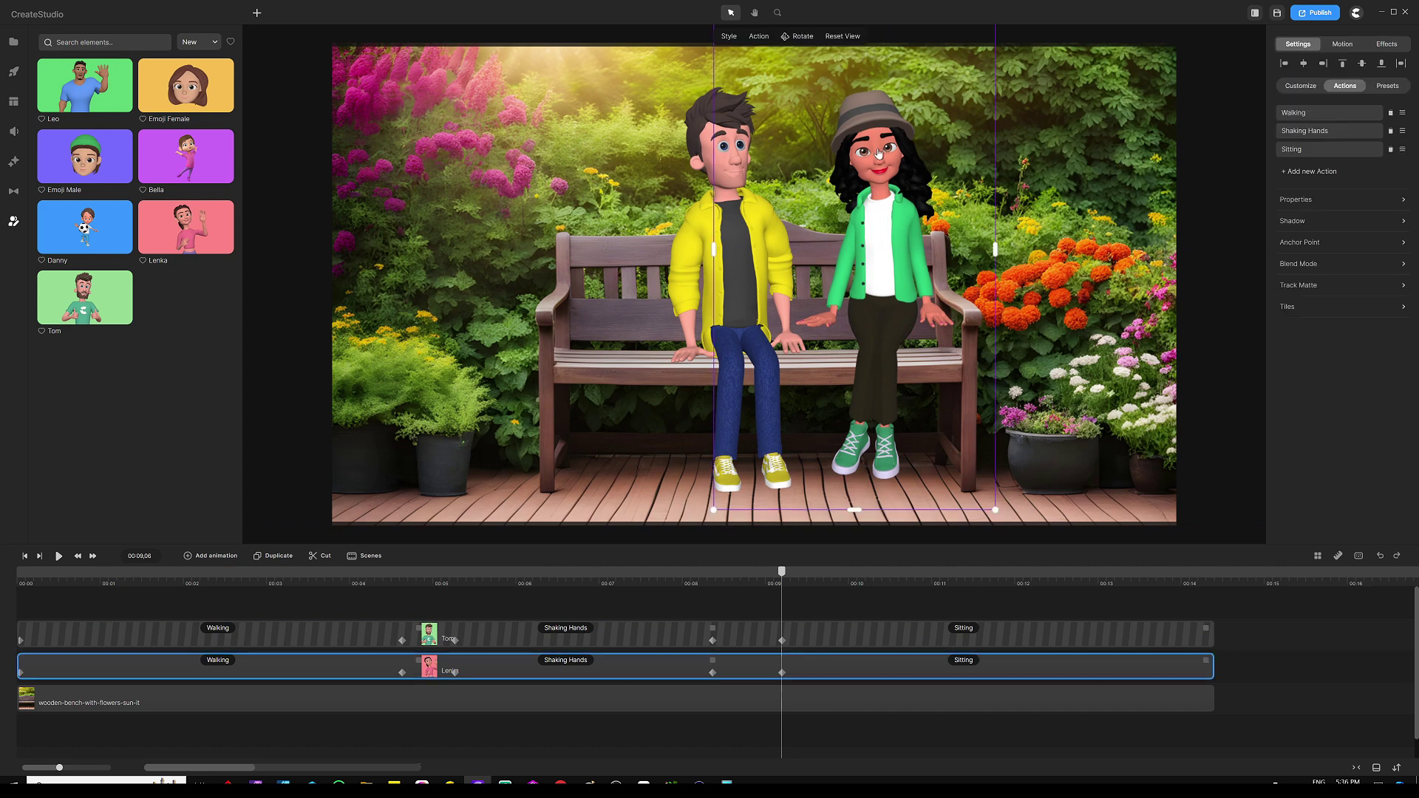
{"action": "left_click_drag", "start_coordinate": [883, 207], "coordinate": [878, 232]}
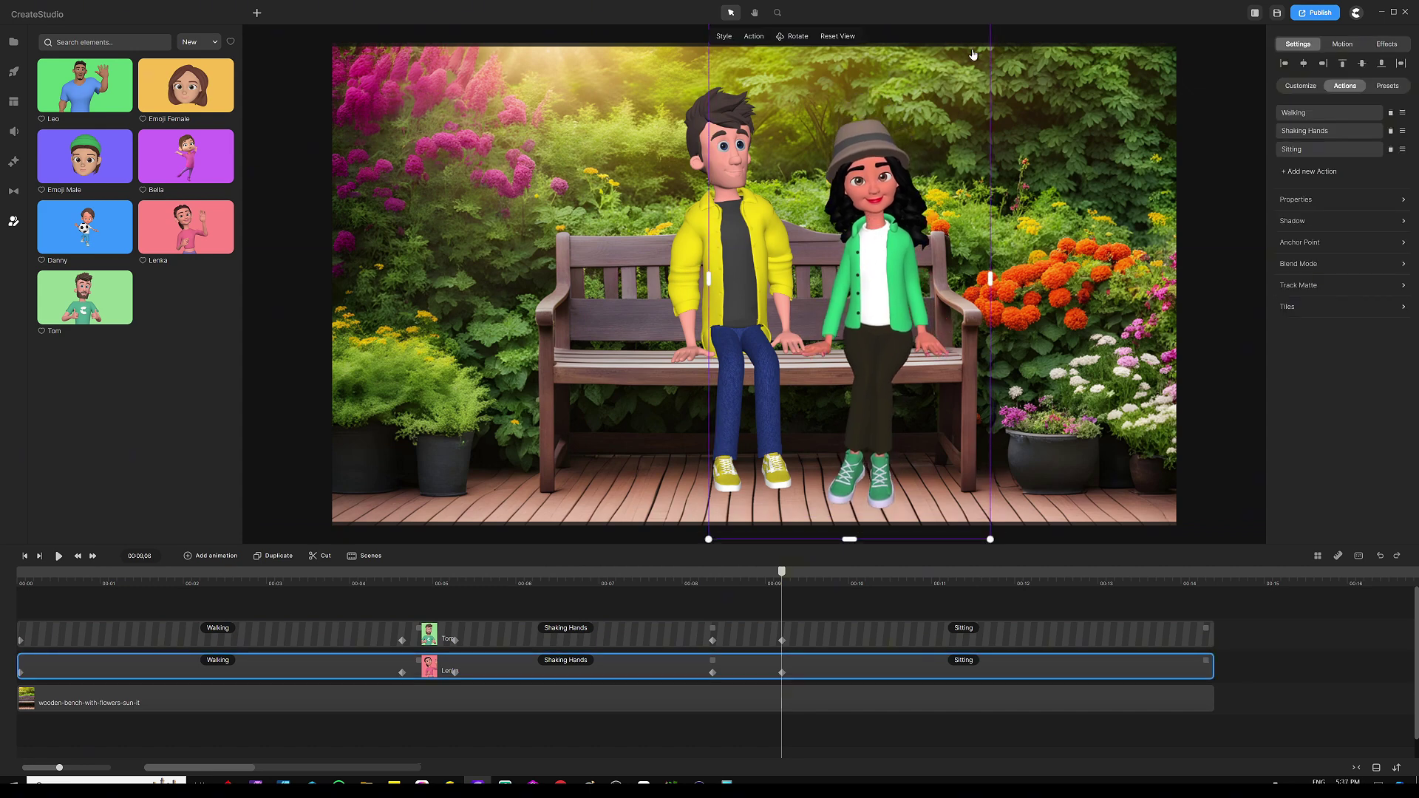
{"action": "scroll", "coordinate": [896, 213], "scroll_direction": "down", "scroll_amount": 3}
{"action": "left_click_drag", "start_coordinate": [946, 100], "coordinate": [955, 86]}
{"action": "scroll", "coordinate": [955, 85], "scroll_direction": "up", "scroll_amount": 3}
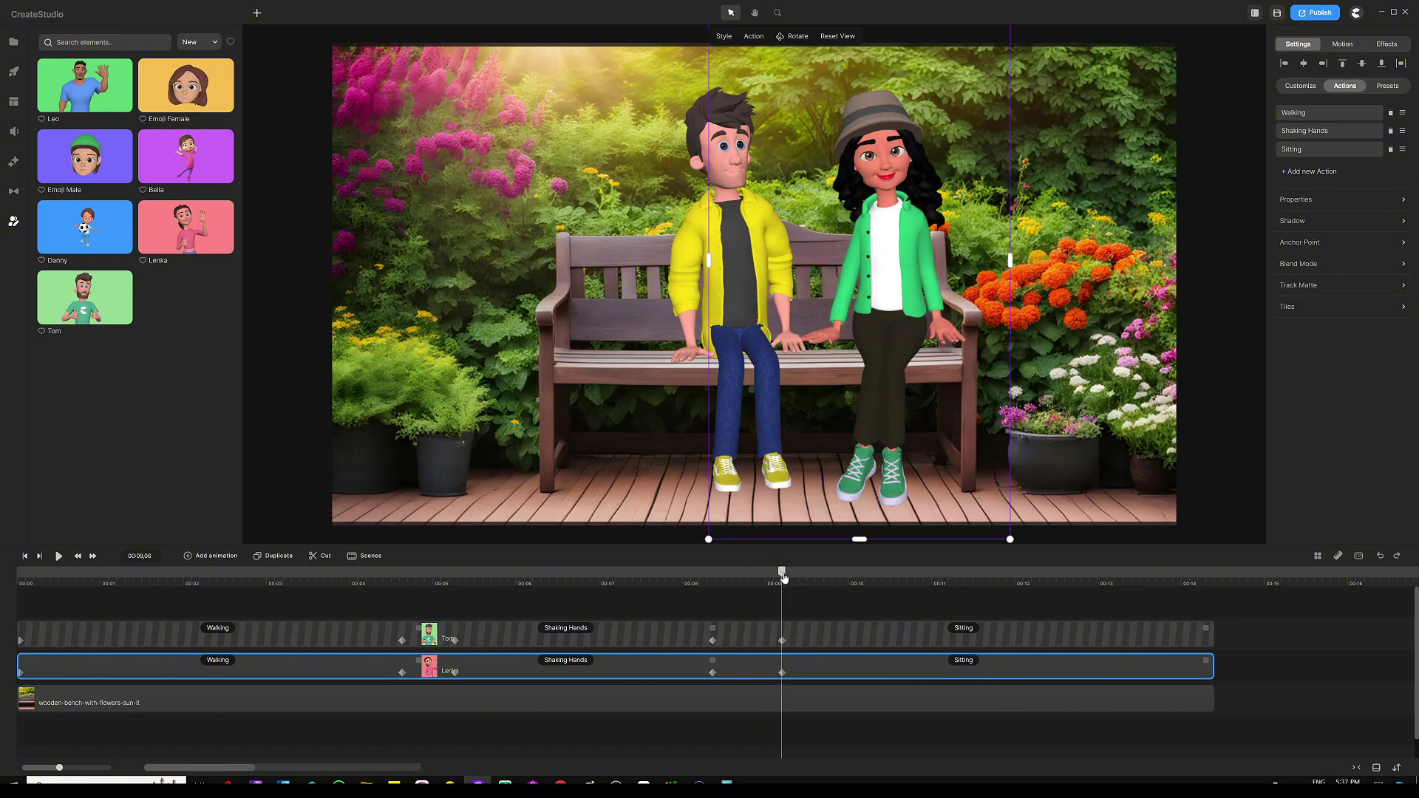
Step: Play the transition from Shaking Hands to Sitting repeatedly to check how both characters sit down
{"action": "left_click", "coordinate": [715, 584]}
{"action": "left_click", "coordinate": [631, 584]}
{"action": "key", "text": "space"}
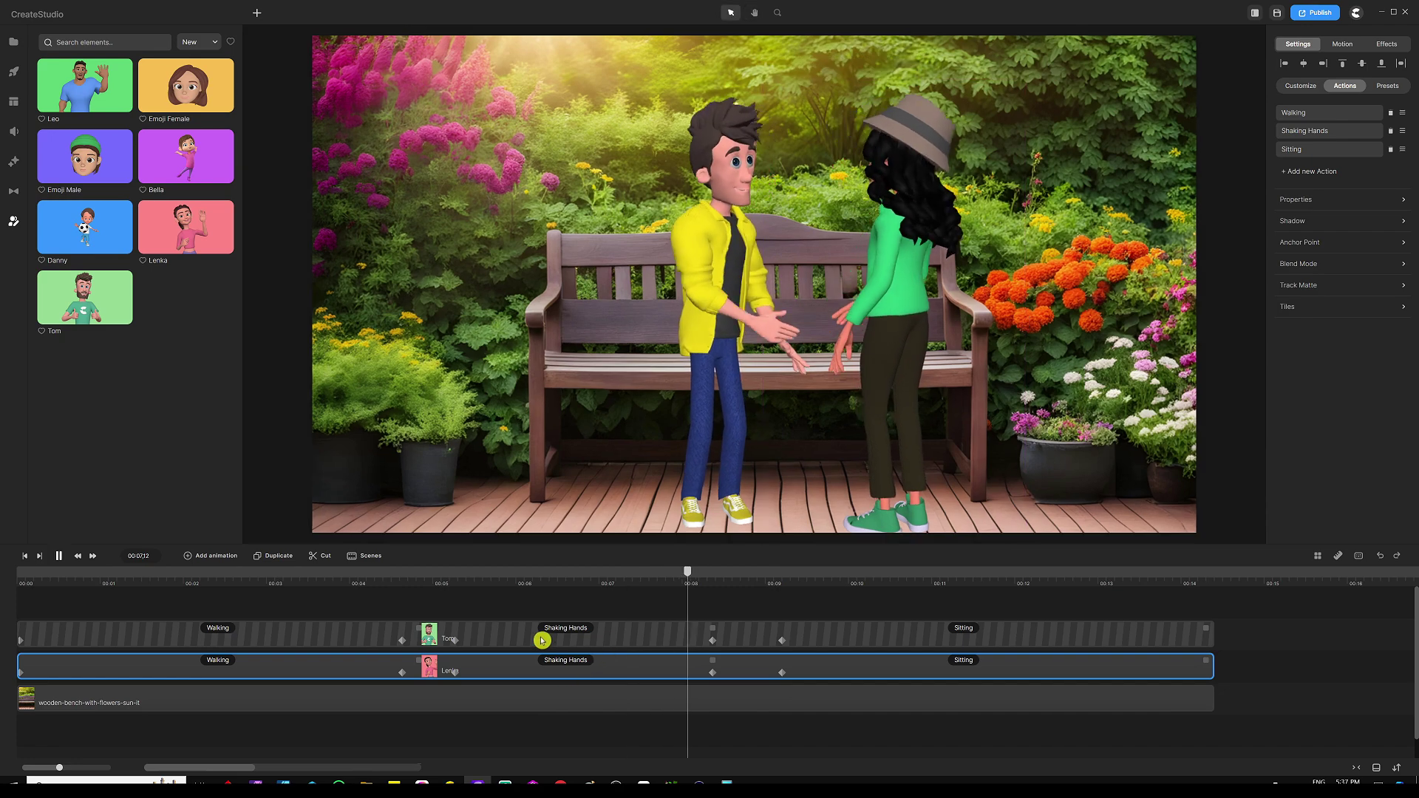
{"action": "key", "text": "space"}
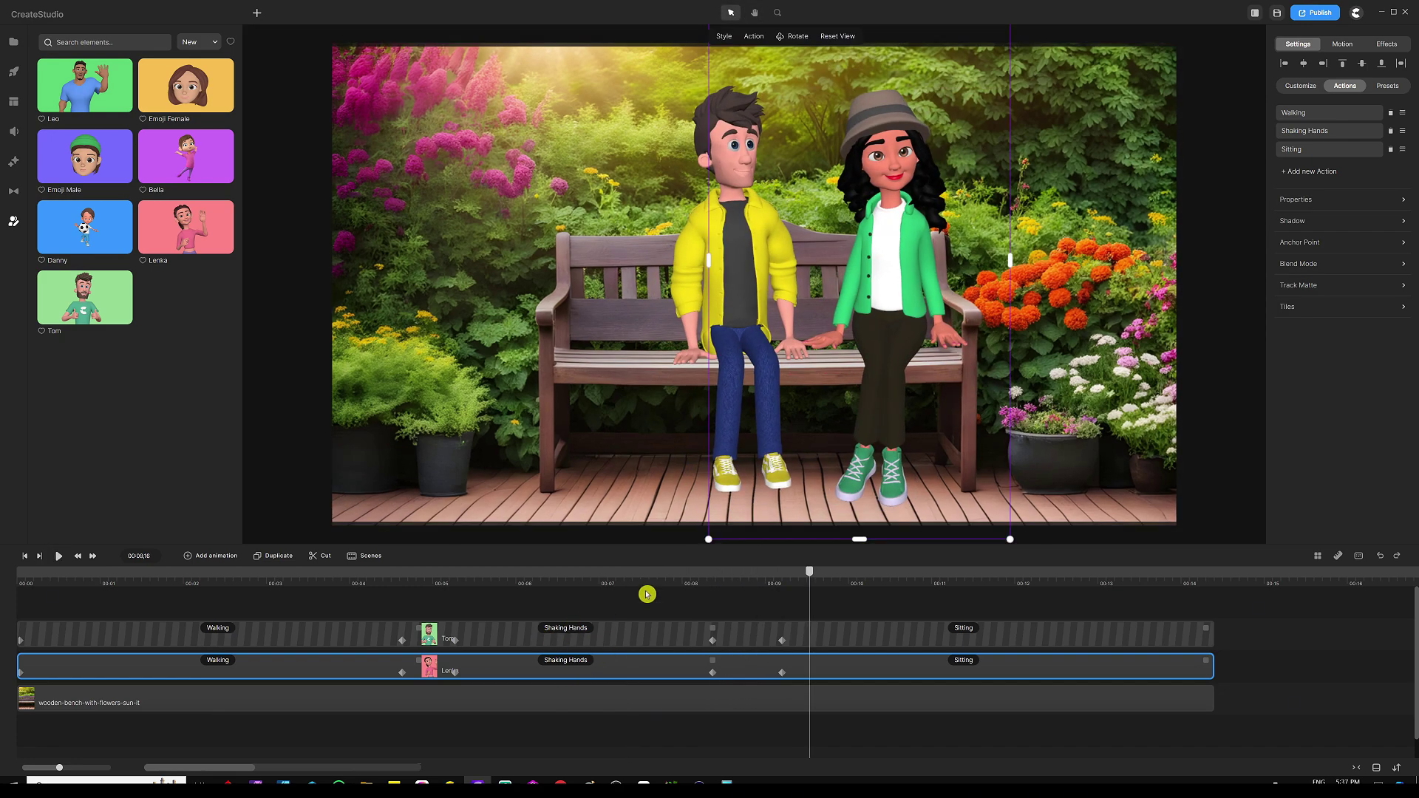
{"action": "left_click", "coordinate": [668, 582]}
{"action": "key", "text": "space"}
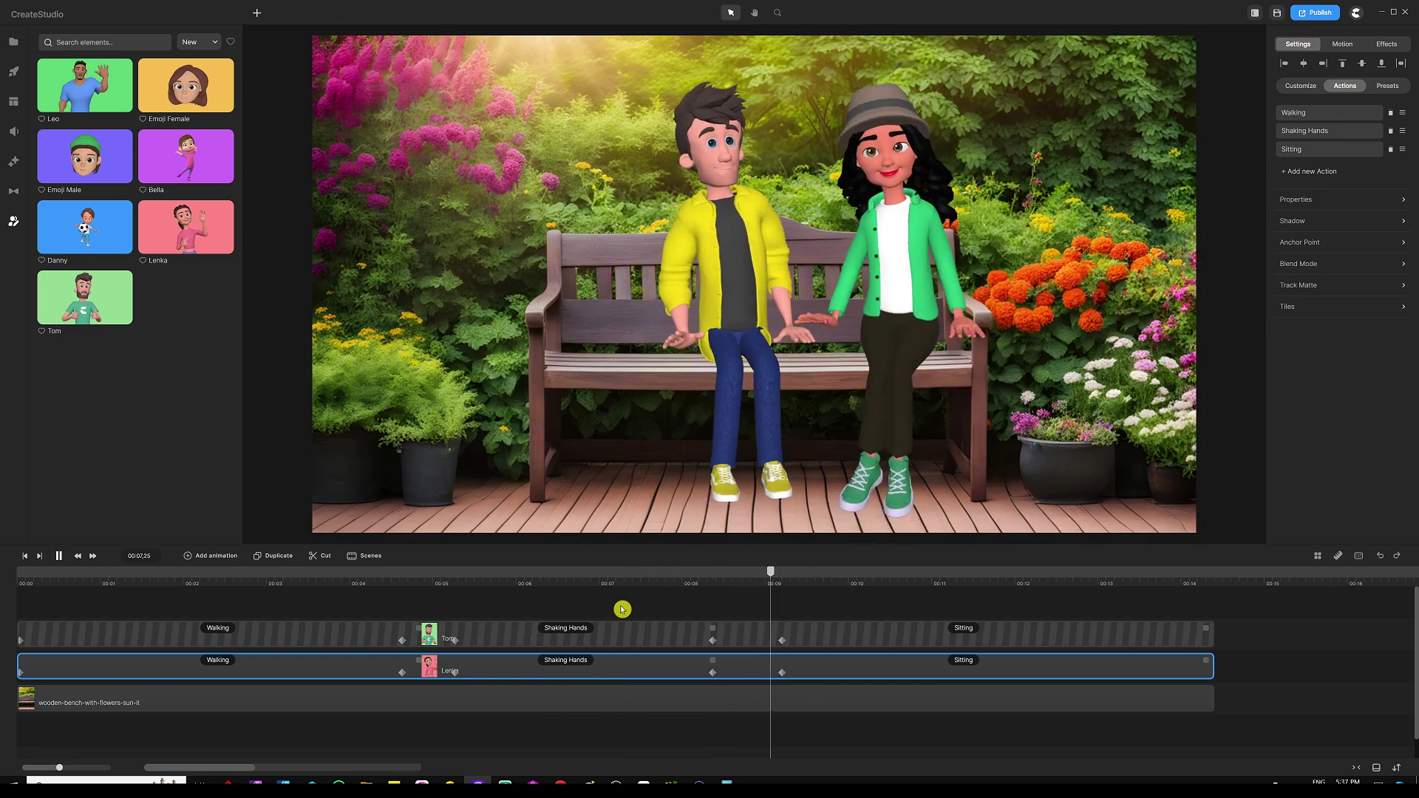
{"action": "key", "text": "space"}
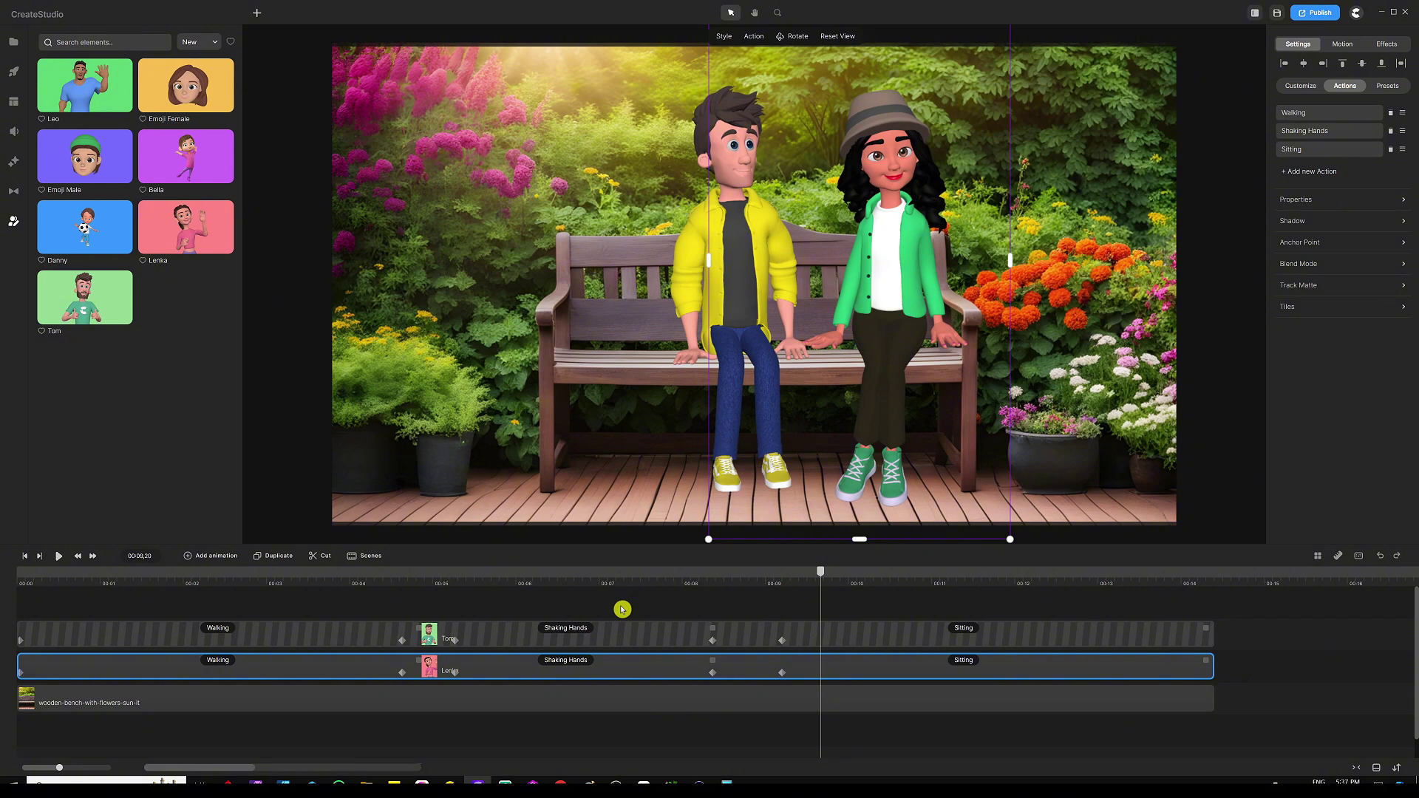
{"action": "left_click", "coordinate": [703, 612]}
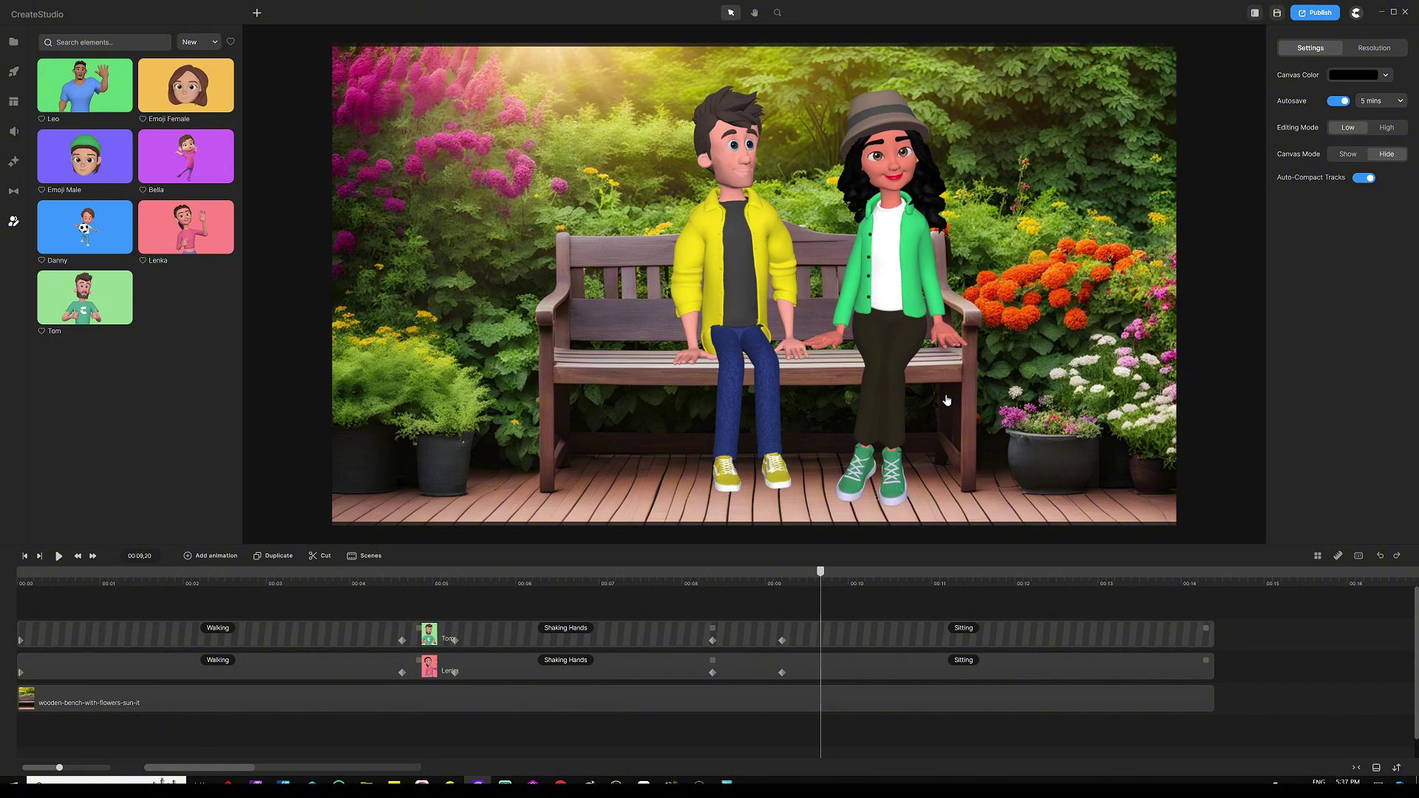
Step: Add the Camera component to the scene with the playhead at 00:08,11
{"action": "left_click", "coordinate": [712, 584]}
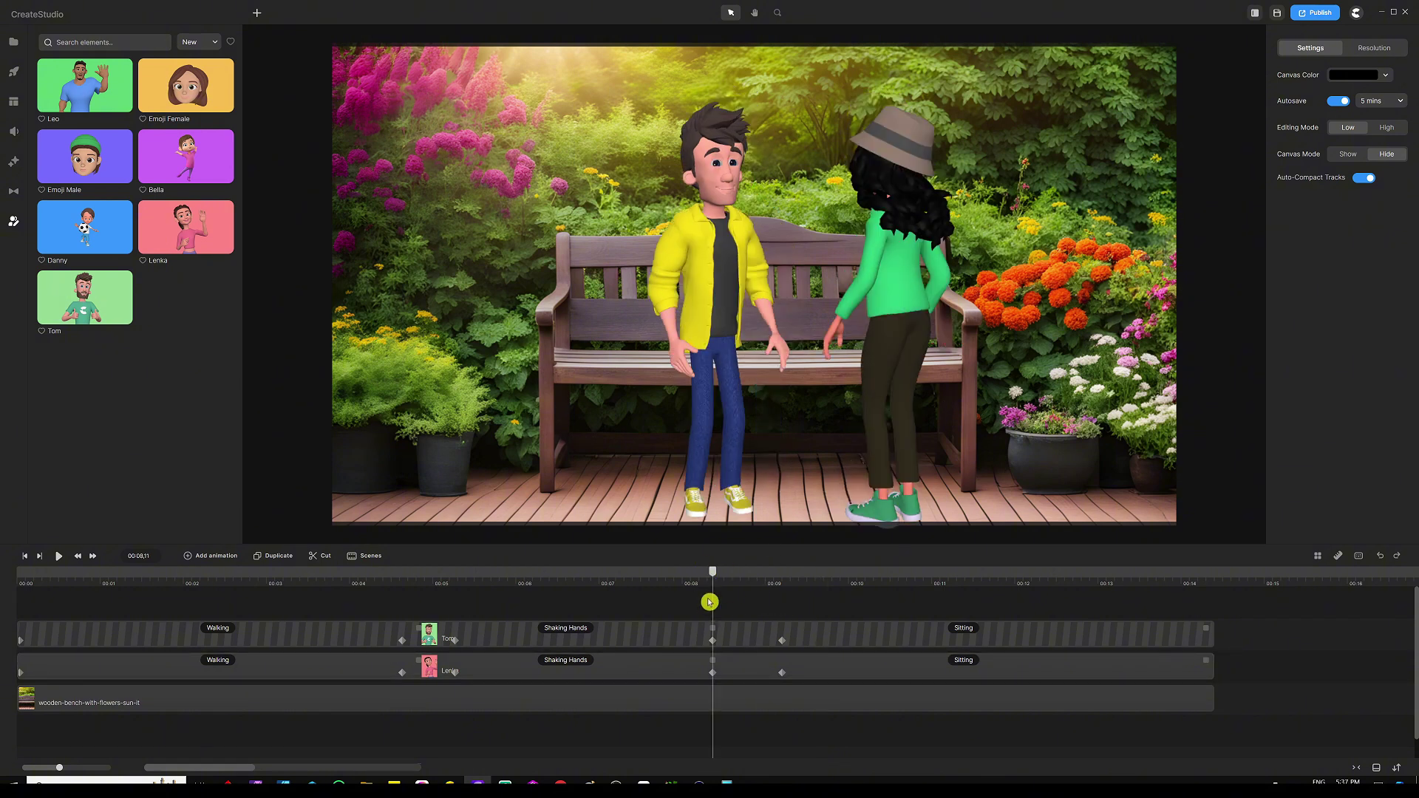
{"action": "left_click", "coordinate": [706, 672]}
{"action": "left_click", "coordinate": [13, 162]}
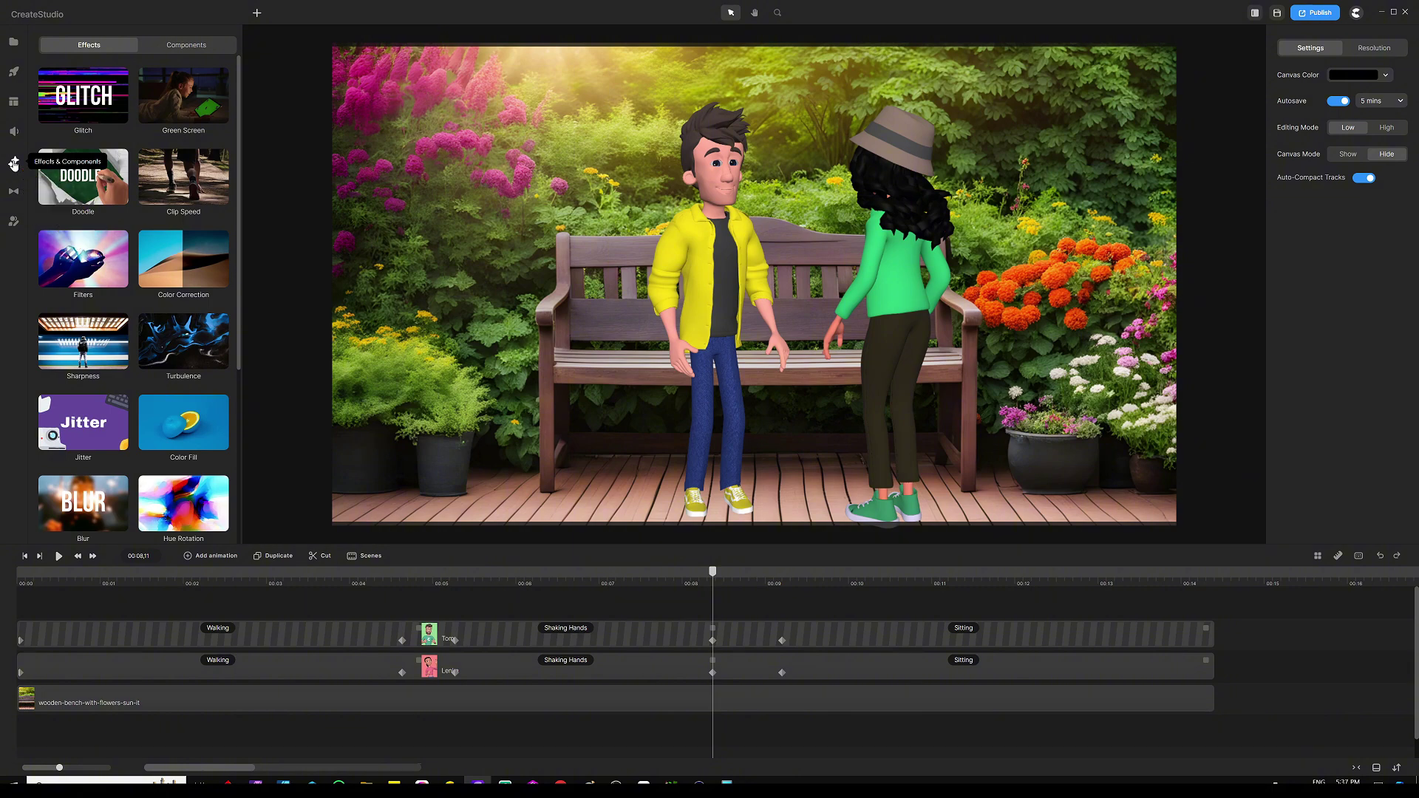
{"action": "left_click", "coordinate": [186, 46]}
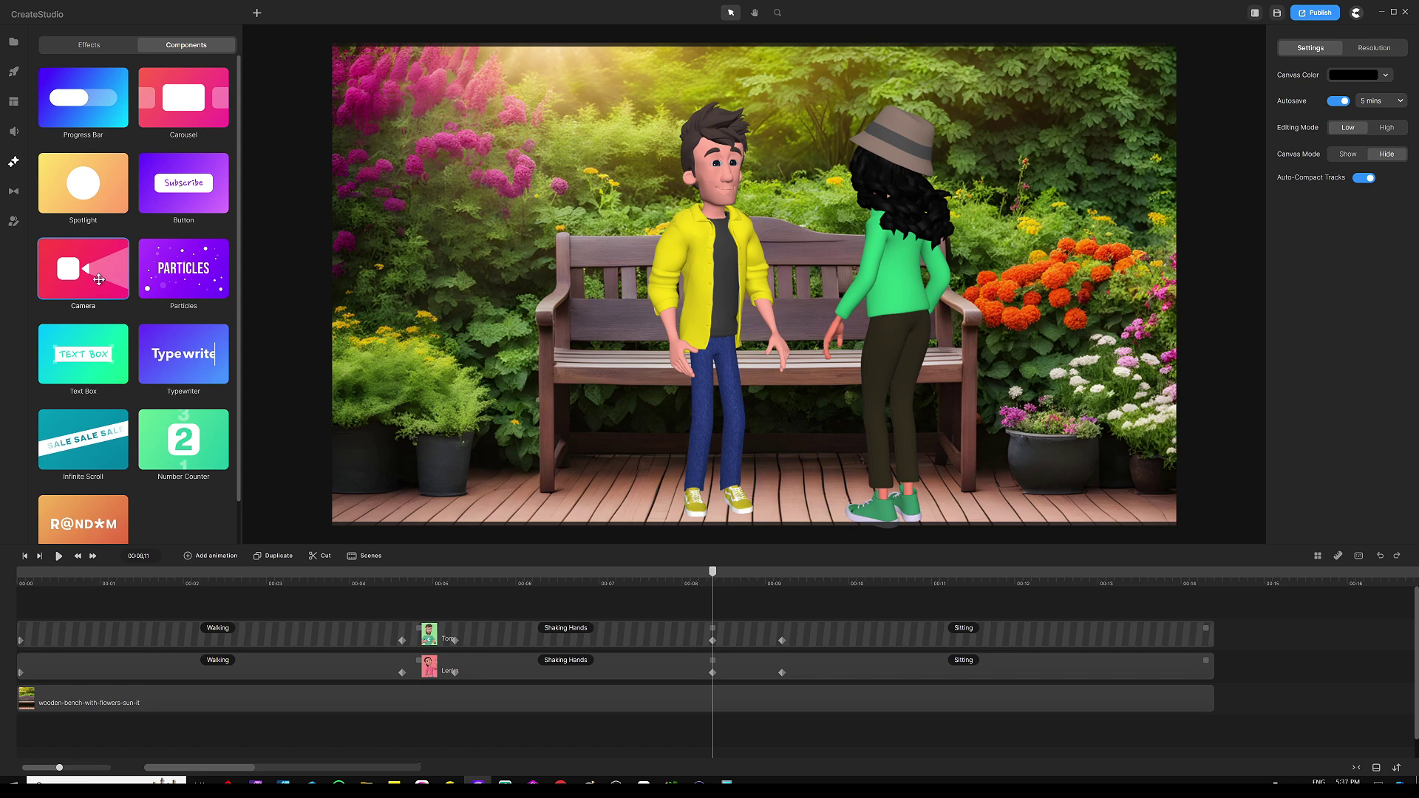
{"action": "left_click_drag", "start_coordinate": [88, 281], "coordinate": [617, 227]}
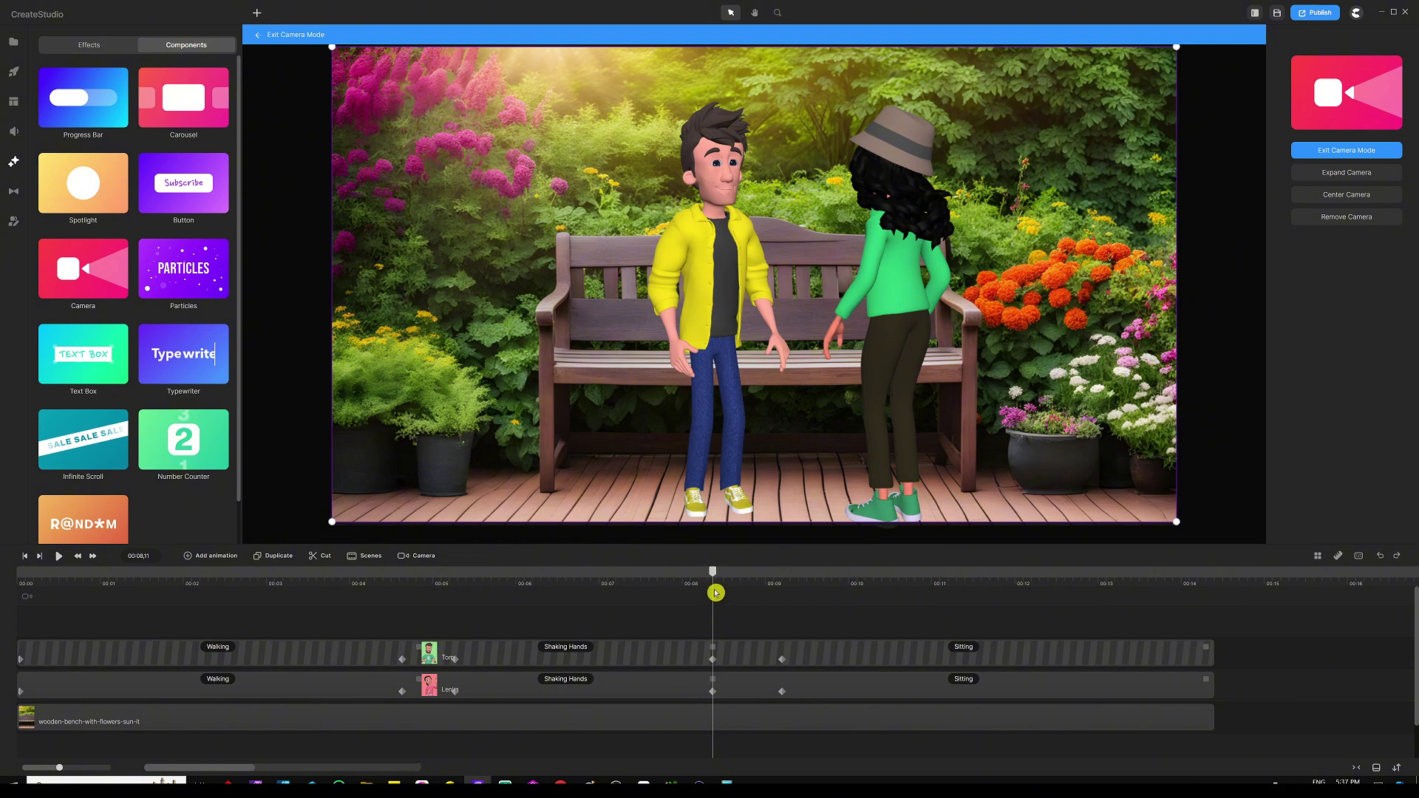
Step: Add a camera movement at the start of the Sitting action and shorten it to end just before 00:08,20
{"action": "left_click", "coordinate": [715, 594]}
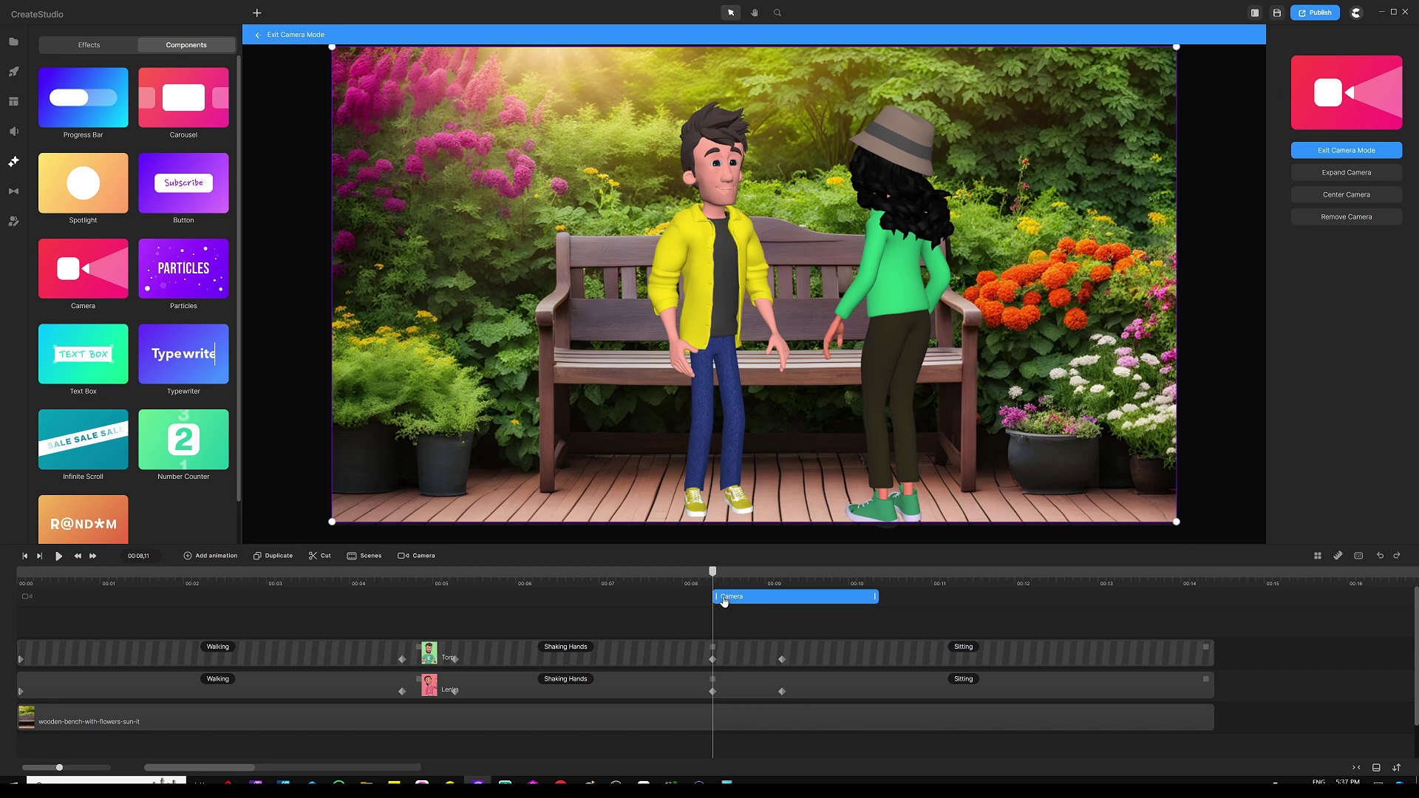
{"action": "left_click_drag", "start_coordinate": [724, 602], "coordinate": [741, 576]}
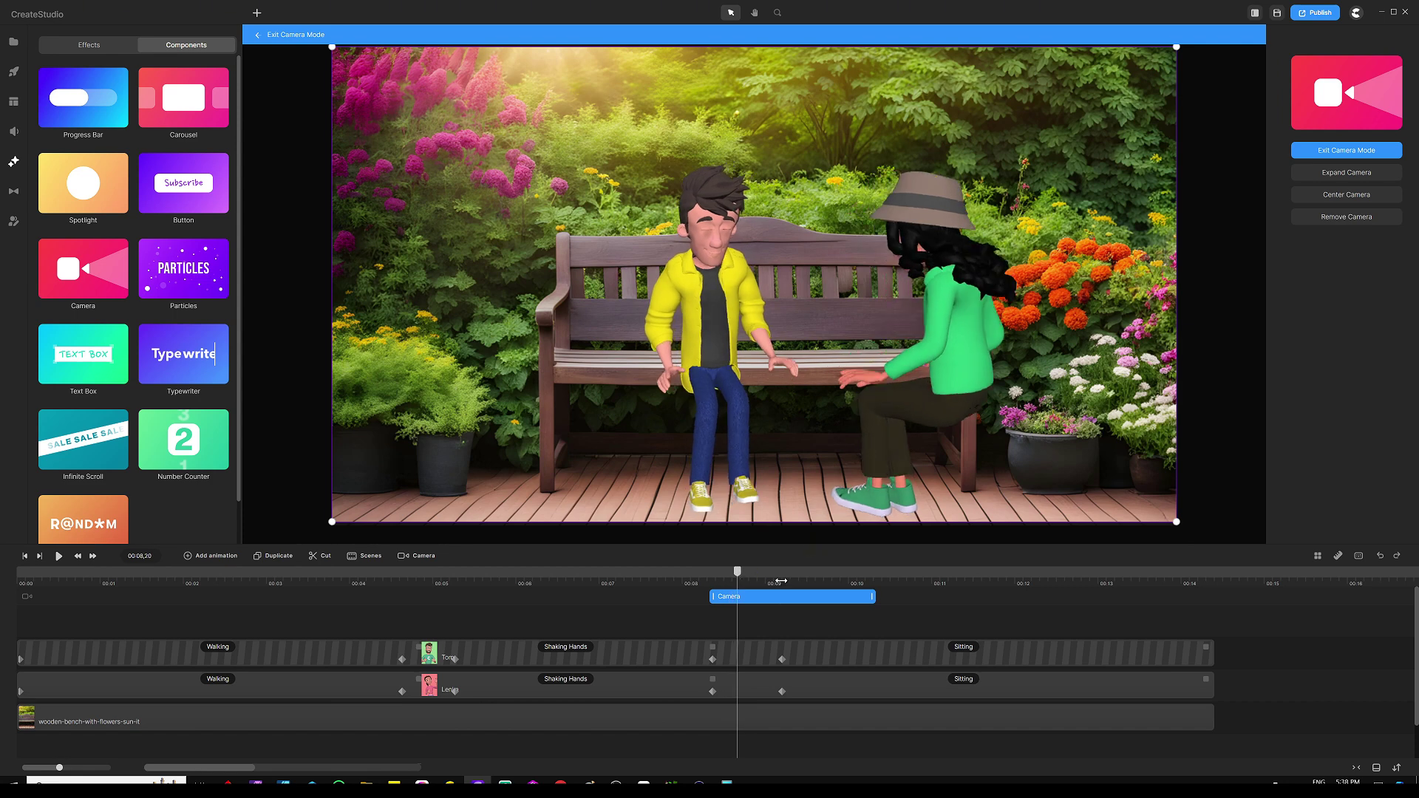
{"action": "left_click_drag", "start_coordinate": [871, 596], "coordinate": [734, 597]}
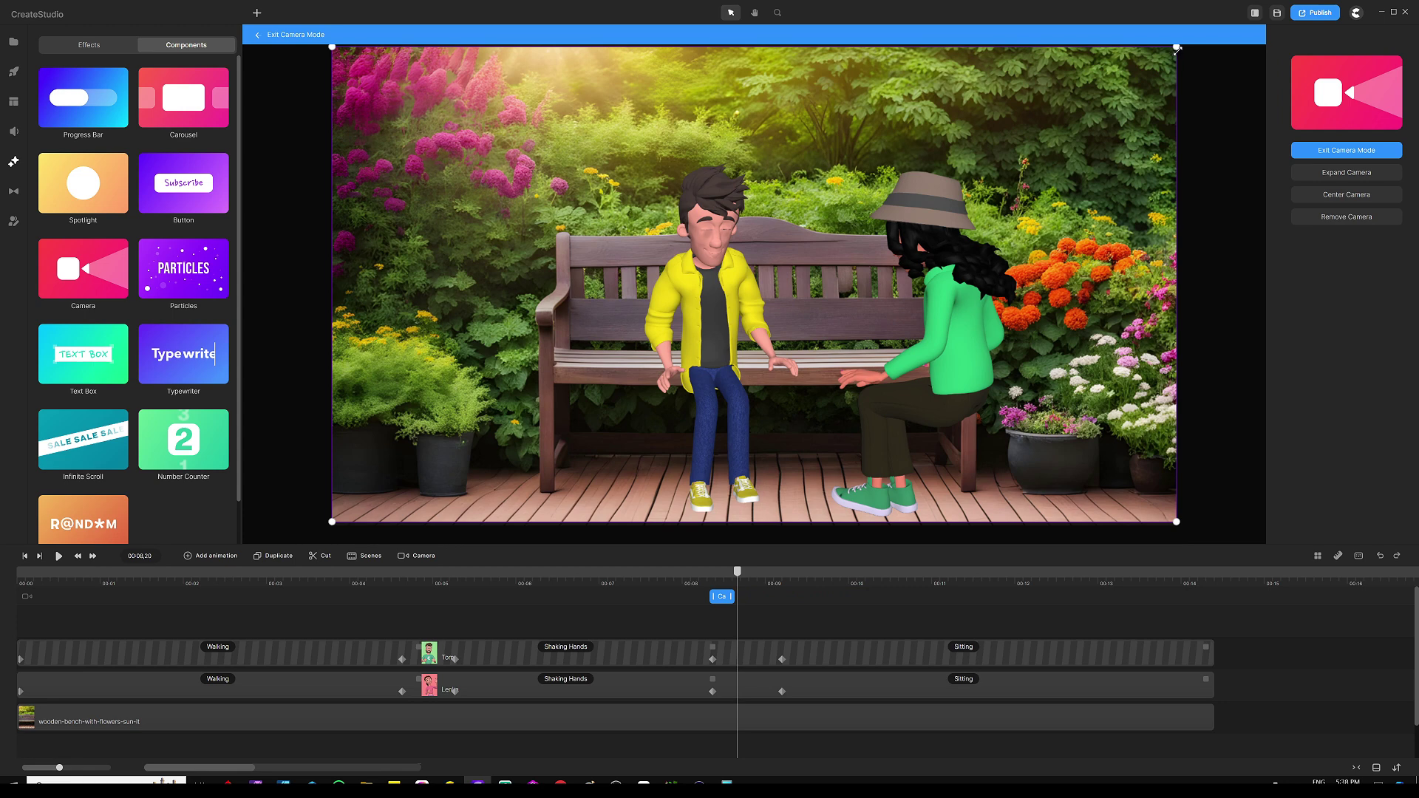
Step: Shrink and position the camera frame around both characters' upper bodies and the bench back
{"action": "left_click_drag", "start_coordinate": [1175, 49], "coordinate": [940, 179]}
{"action": "left_click_drag", "start_coordinate": [811, 263], "coordinate": [878, 232]}
{"action": "left_click_drag", "start_coordinate": [619, 151], "coordinate": [532, 98]}
{"action": "mouse_move", "coordinate": [758, 222]}
{"action": "left_mouse_down"}
{"action": "mouse_move", "coordinate": [786, 223]}
{"action": "mouse_move", "coordinate": [734, 227]}
{"action": "mouse_move", "coordinate": [760, 236]}
{"action": "left_mouse_up"}
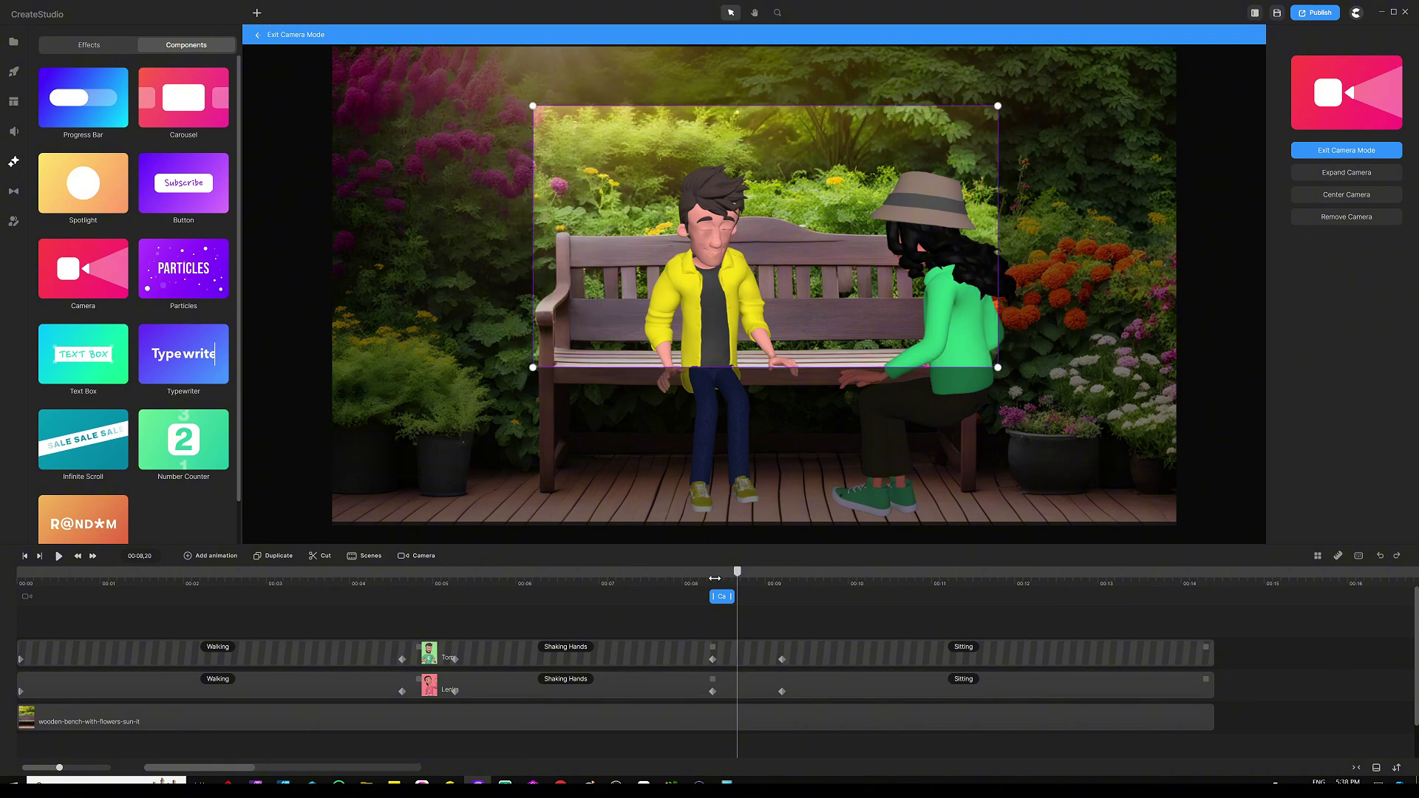
Step: Play the camera zoom into the sitting scene to check its framing
{"action": "left_click", "coordinate": [689, 579]}
{"action": "key", "text": "space"}
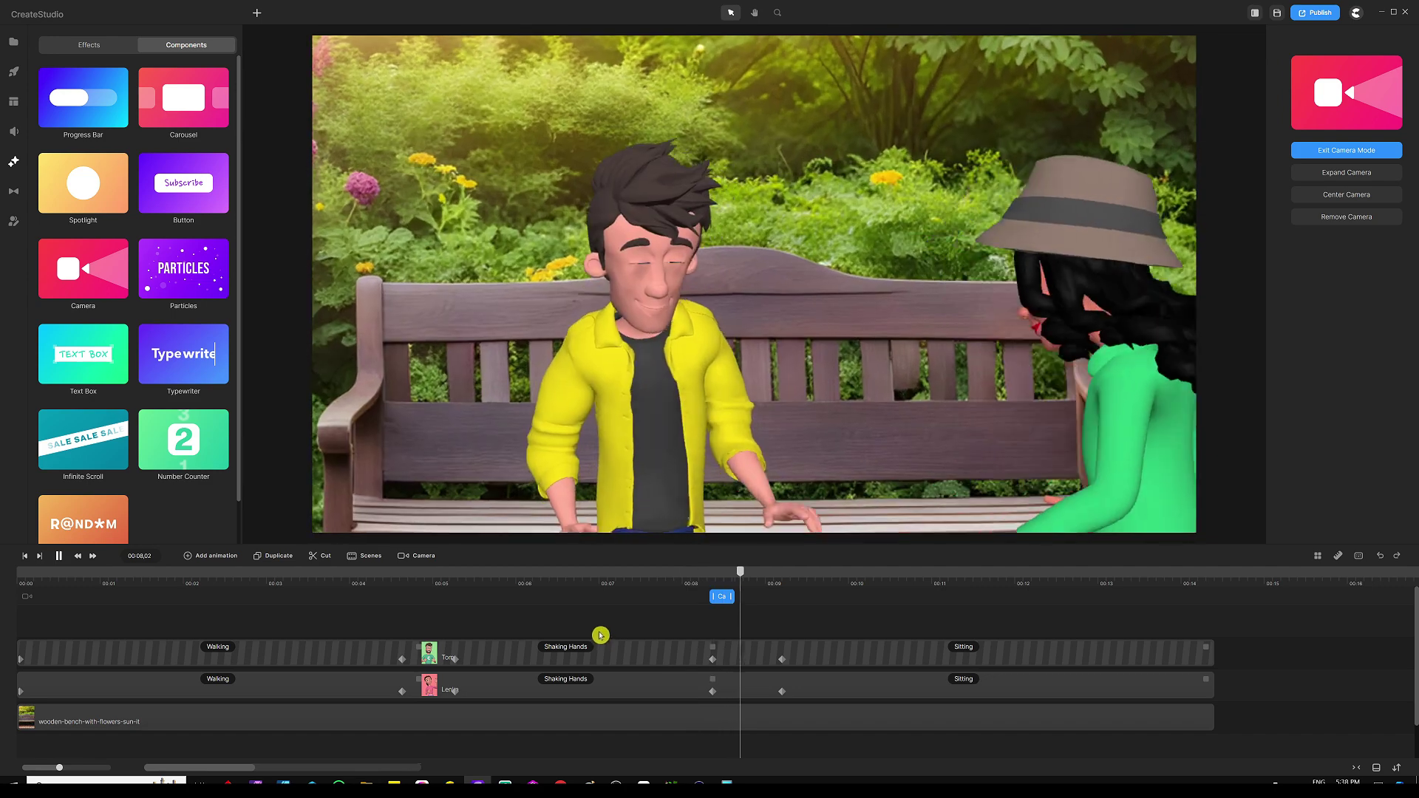
{"action": "left_click", "coordinate": [621, 578]}
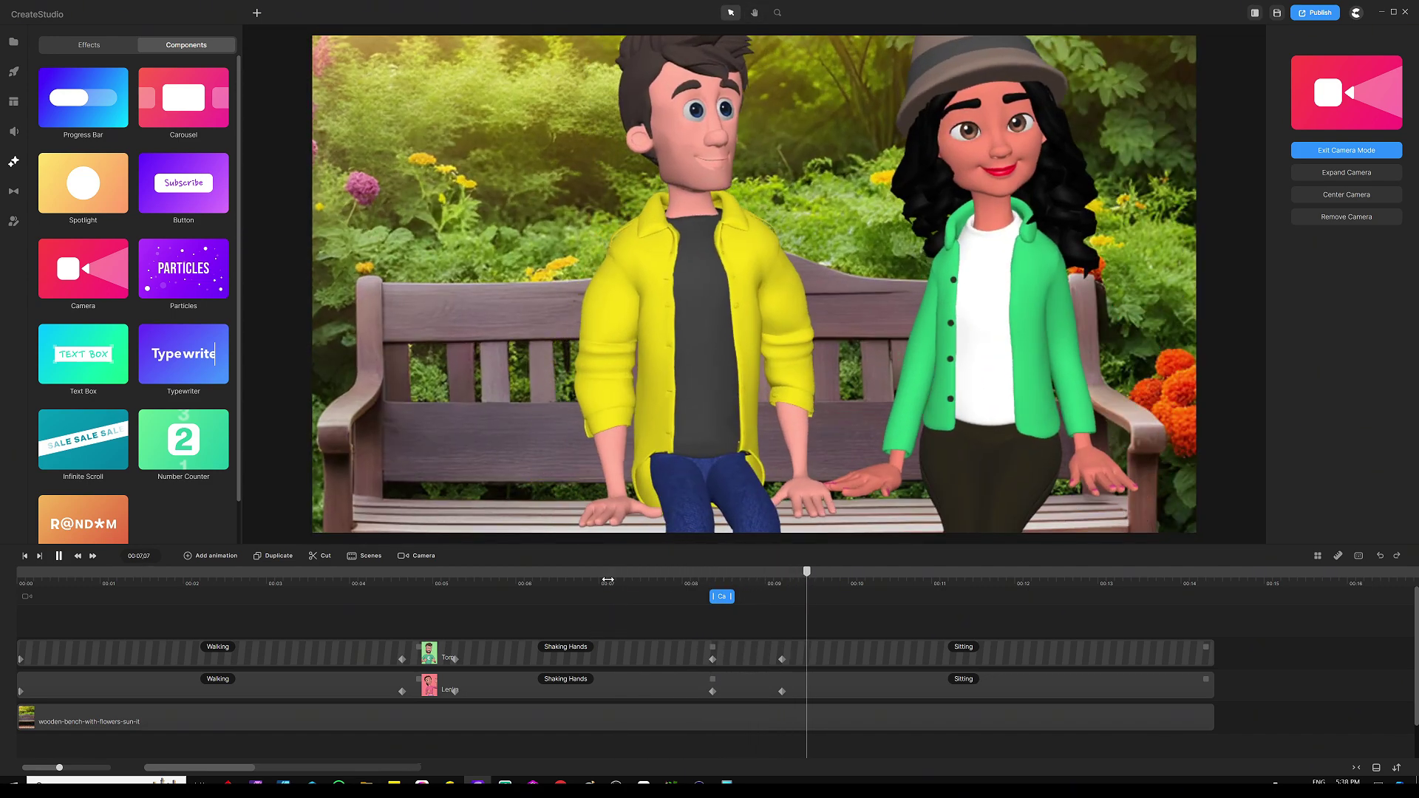
Step: Enlarge and reposition the camera movement's frame to include both characters' heads and leave space around them
{"action": "left_click", "coordinate": [724, 595]}
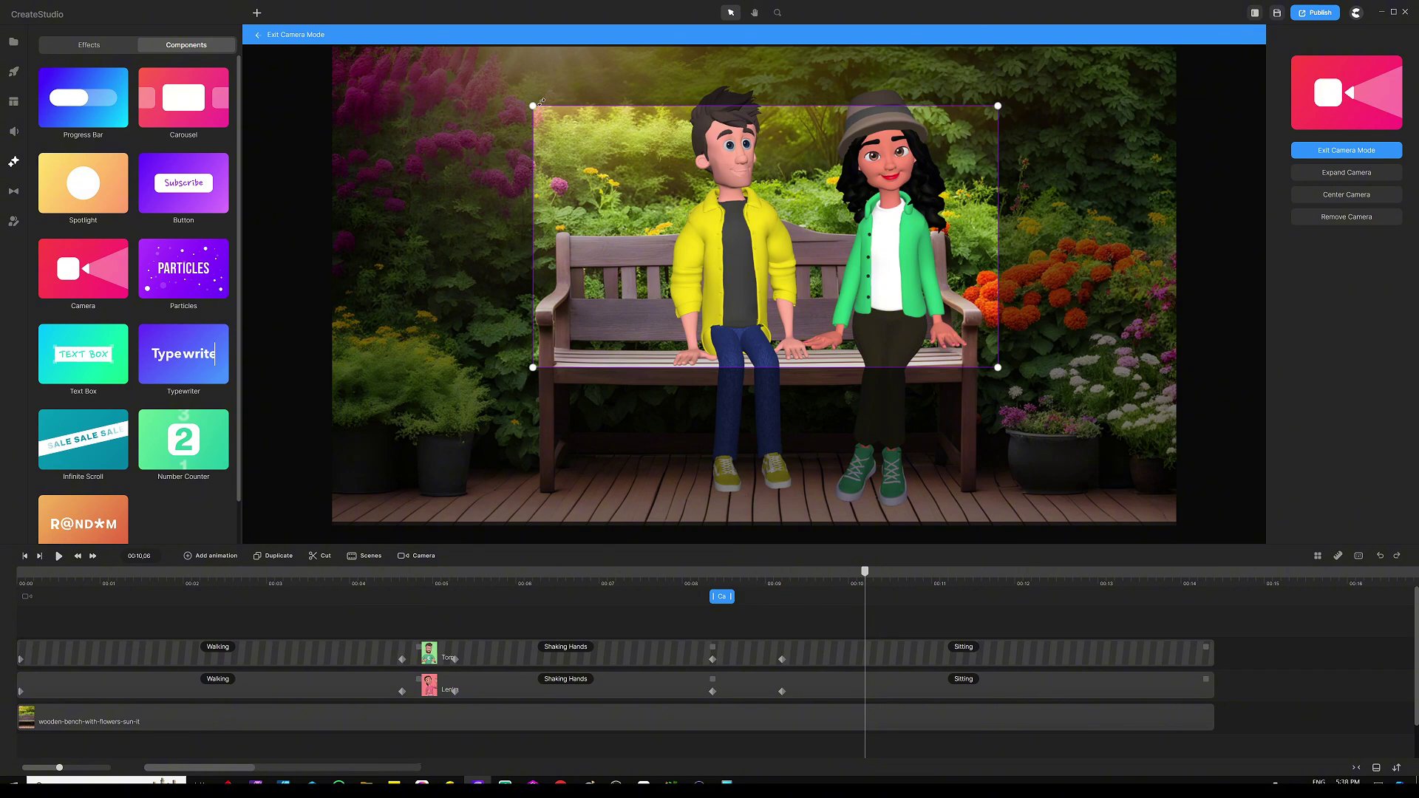
{"action": "left_click_drag", "start_coordinate": [536, 101], "coordinate": [646, 109]}
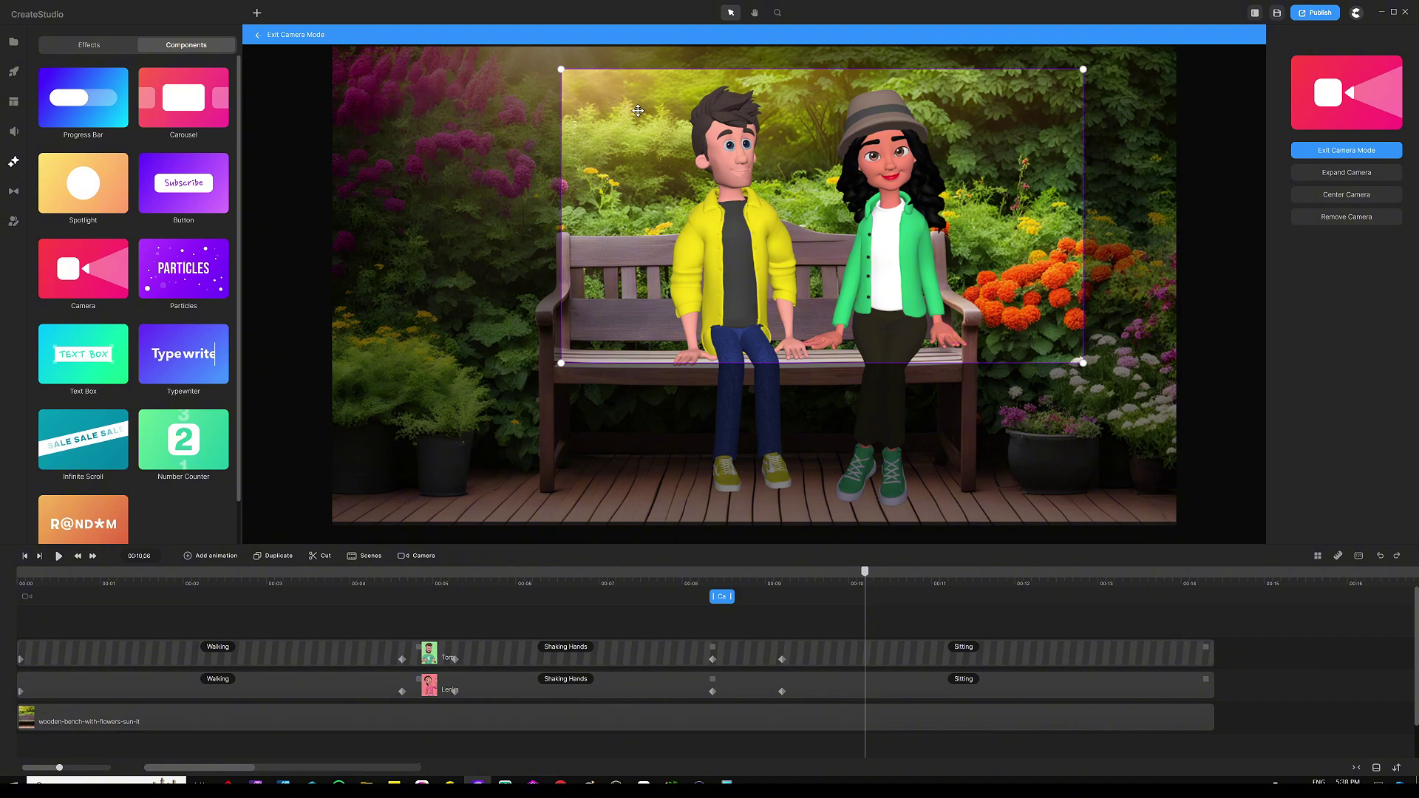
Step: Save the project and play the whole animation from the start
{"action": "left_click", "coordinate": [679, 581]}
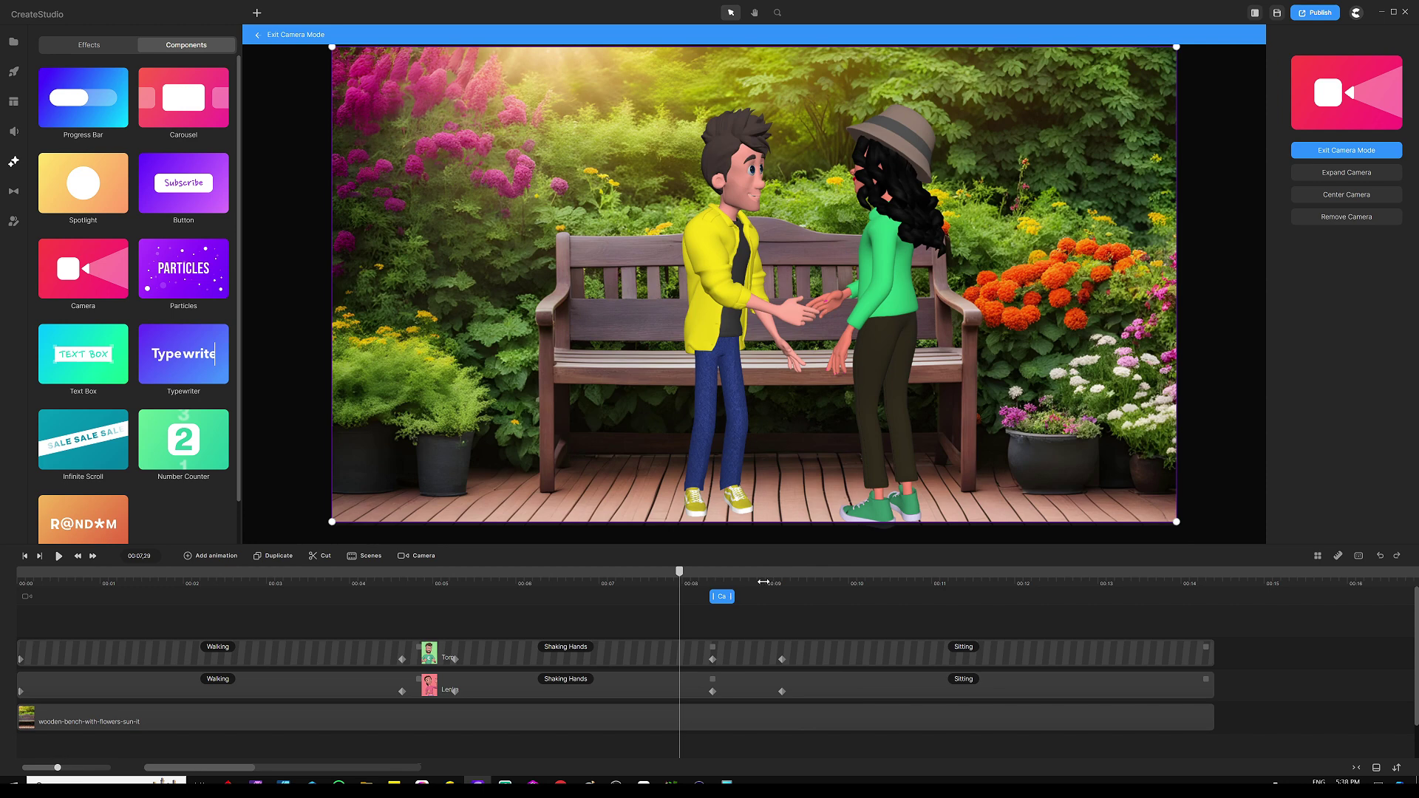
{"action": "scroll", "coordinate": [763, 581], "scroll_direction": "down", "scroll_amount": 2}
{"action": "left_click", "coordinate": [671, 607]}
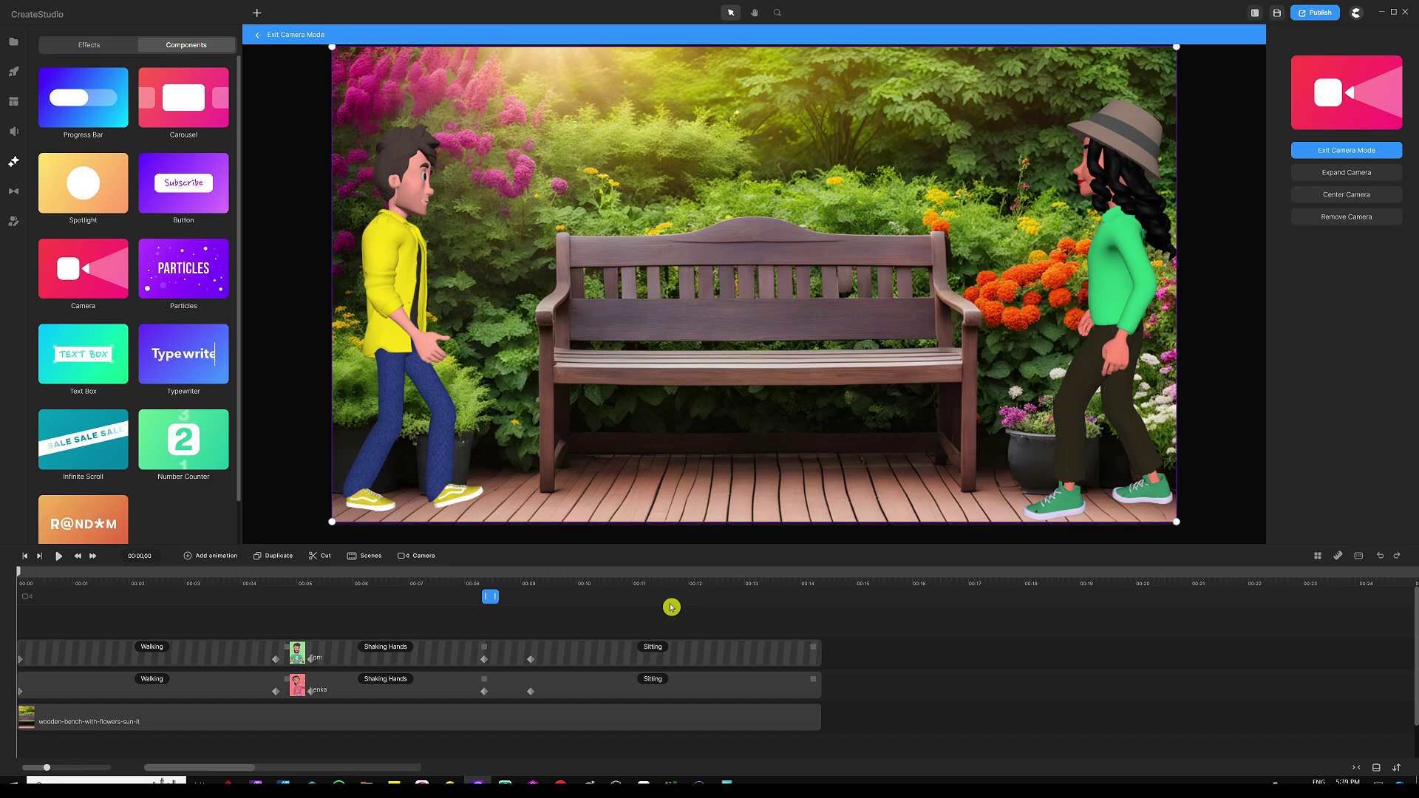
{"action": "key", "text": "ctrl+s"}
{"action": "left_click", "coordinate": [56, 556]}
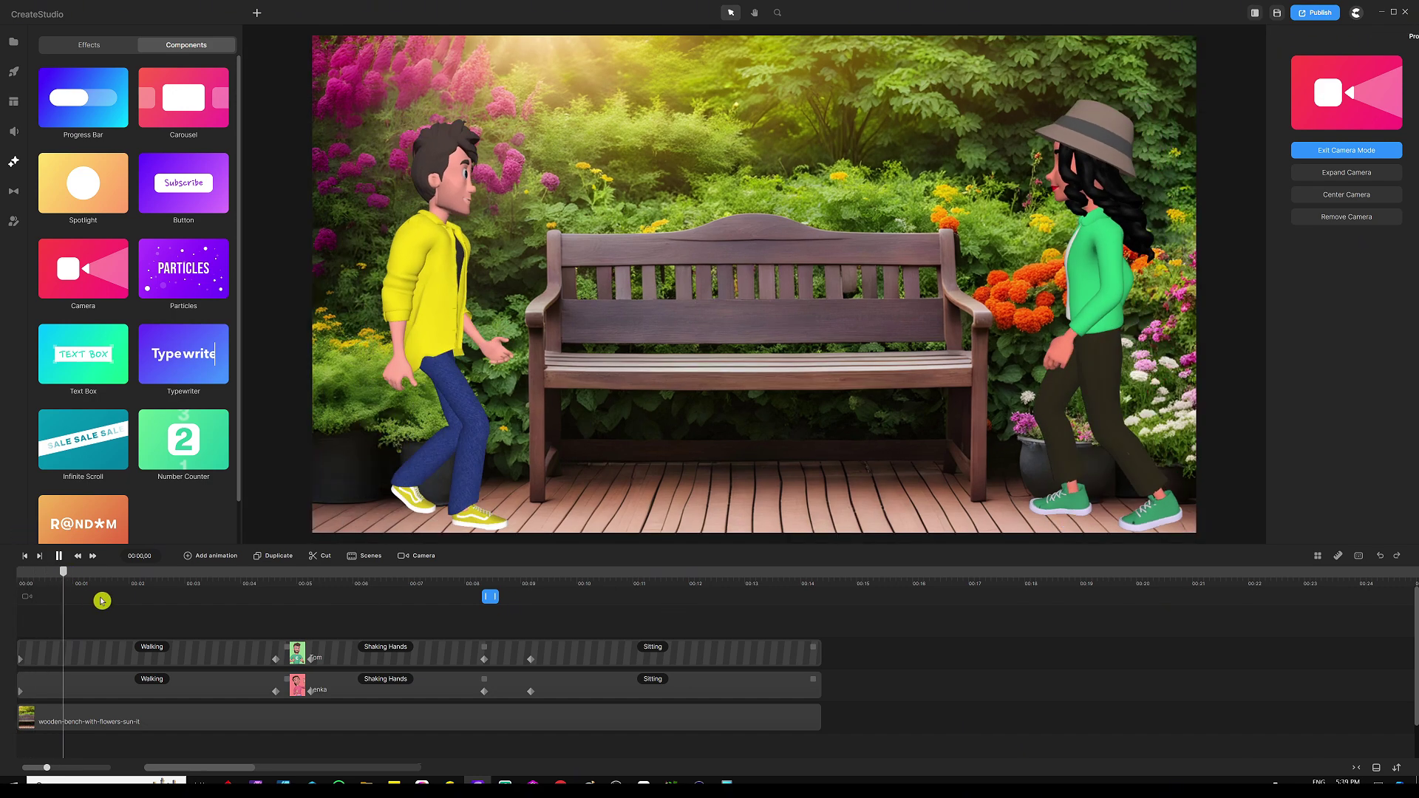